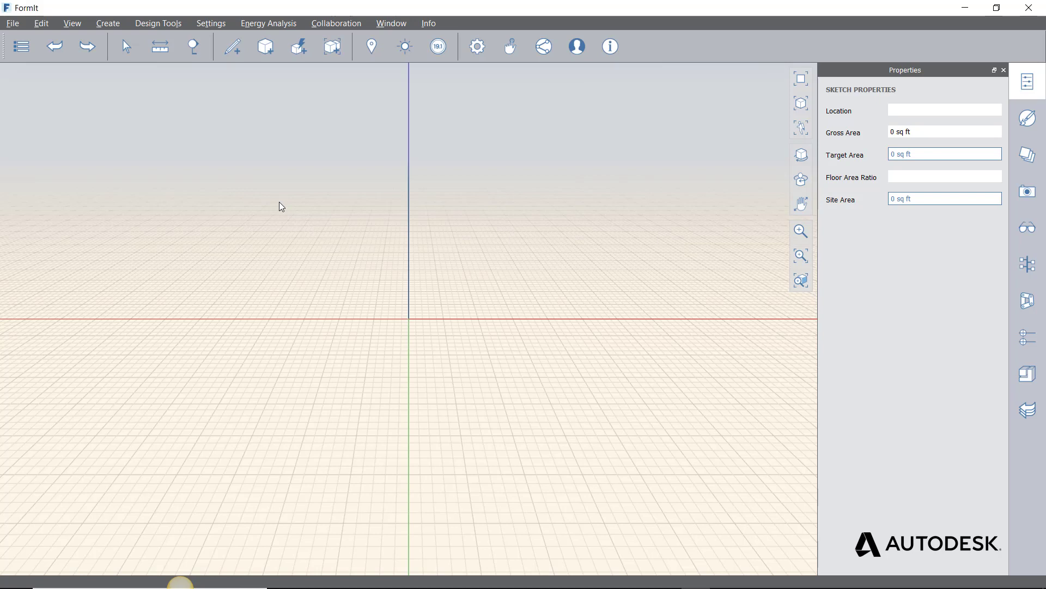
Switch to the browser and examine the Corkellis House / Scandinavian House model preview on its 3D Warehouse page
{"action": "mouse_move", "coordinate": [316, 586]}
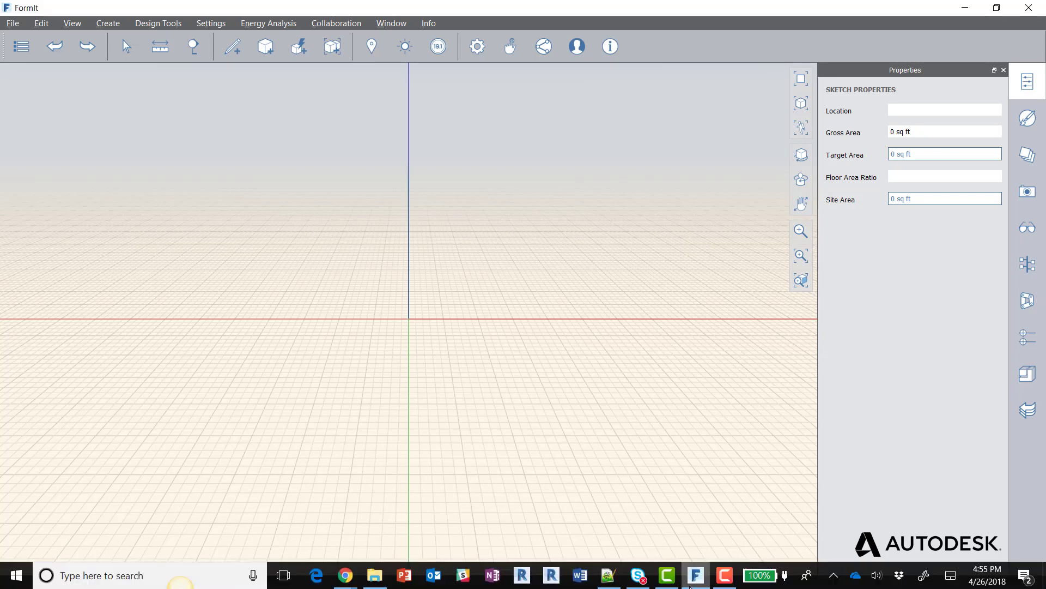
{"action": "left_click", "coordinate": [551, 579]}
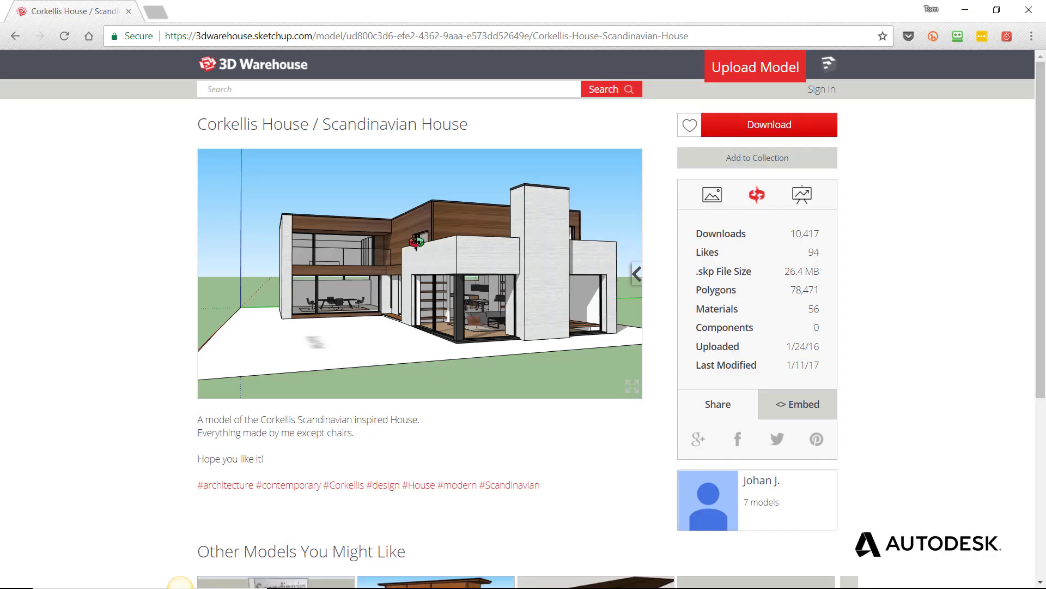
{"action": "left_click_drag", "start_coordinate": [417, 242], "coordinate": [393, 259]}
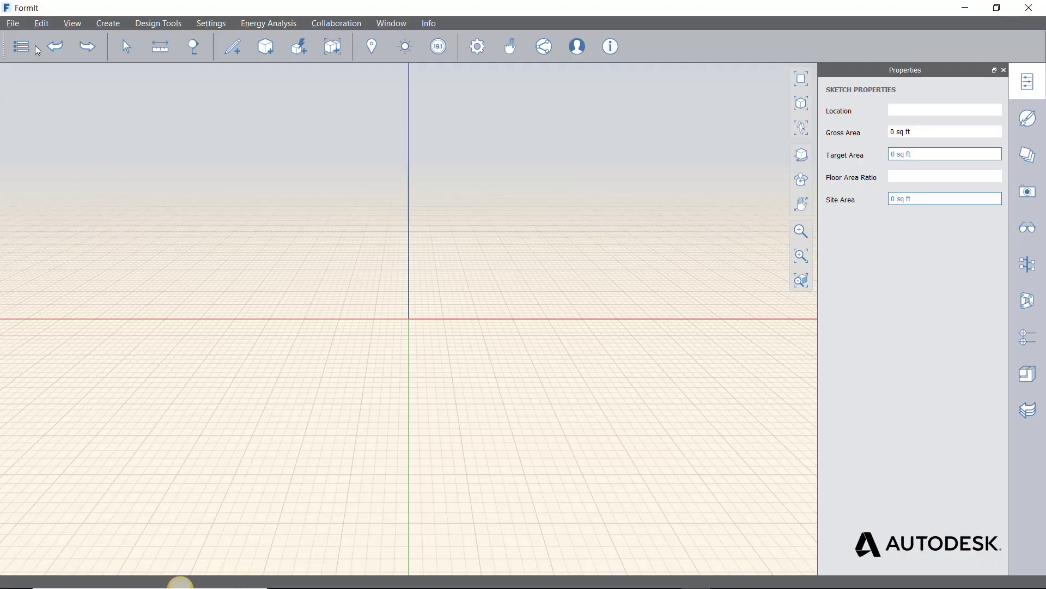
Switch back to FormIt and import the SketchUp file Corkellis+House+verklig+storlek.skp into the empty sketch
{"action": "left_click", "coordinate": [34, 47]}
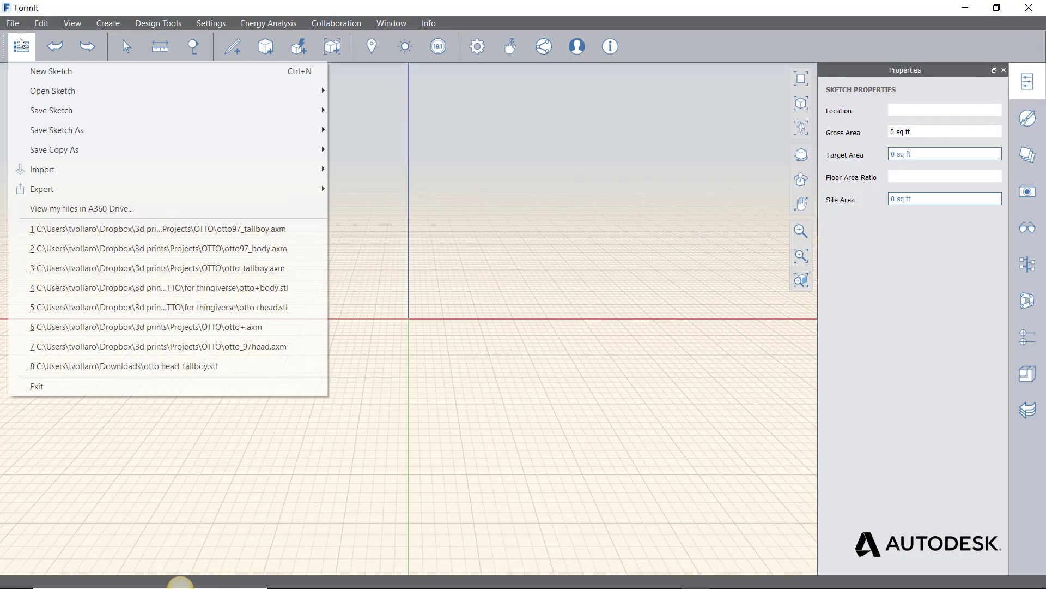
{"action": "mouse_move", "coordinate": [58, 169]}
{"action": "left_click", "coordinate": [380, 171]}
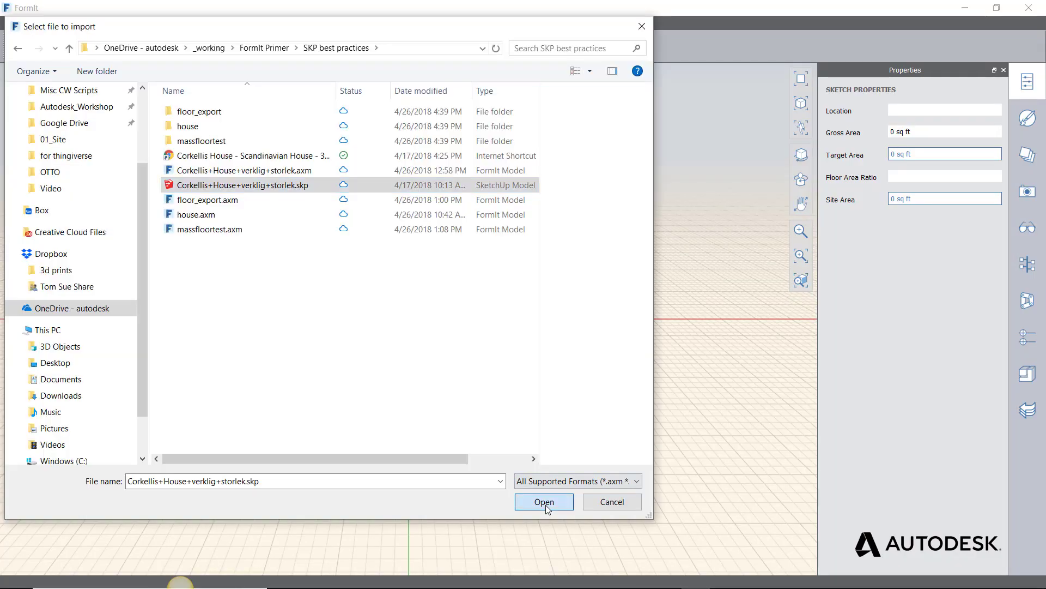
{"action": "left_click", "coordinate": [545, 499]}
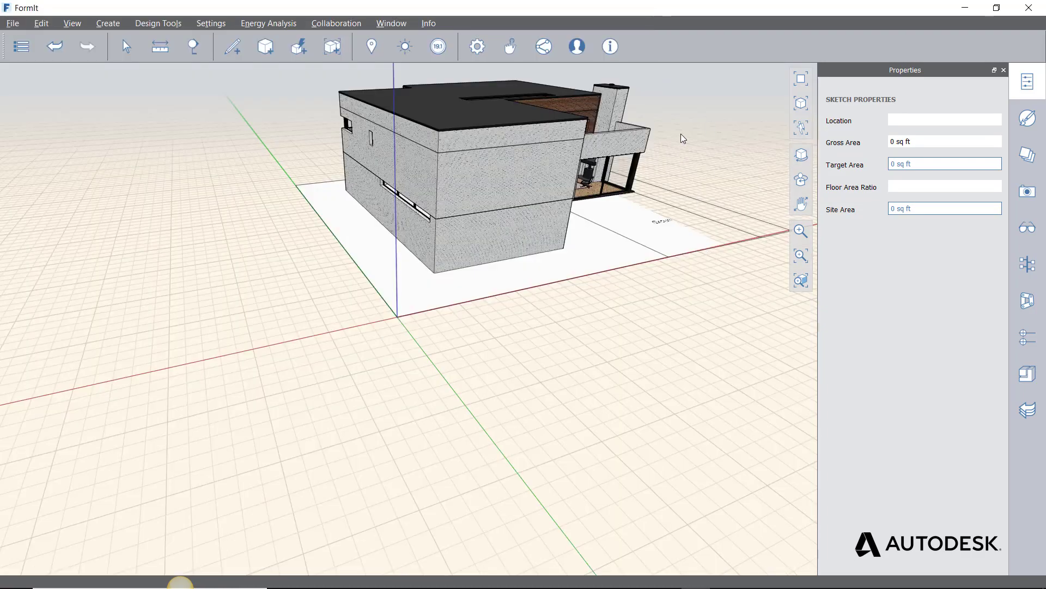
Inspect the imported house from several sides and display the list of layers that came with it
{"action": "scroll", "coordinate": [680, 133], "scroll_direction": "up", "scroll_amount": 5}
{"action": "left_click", "coordinate": [798, 123]}
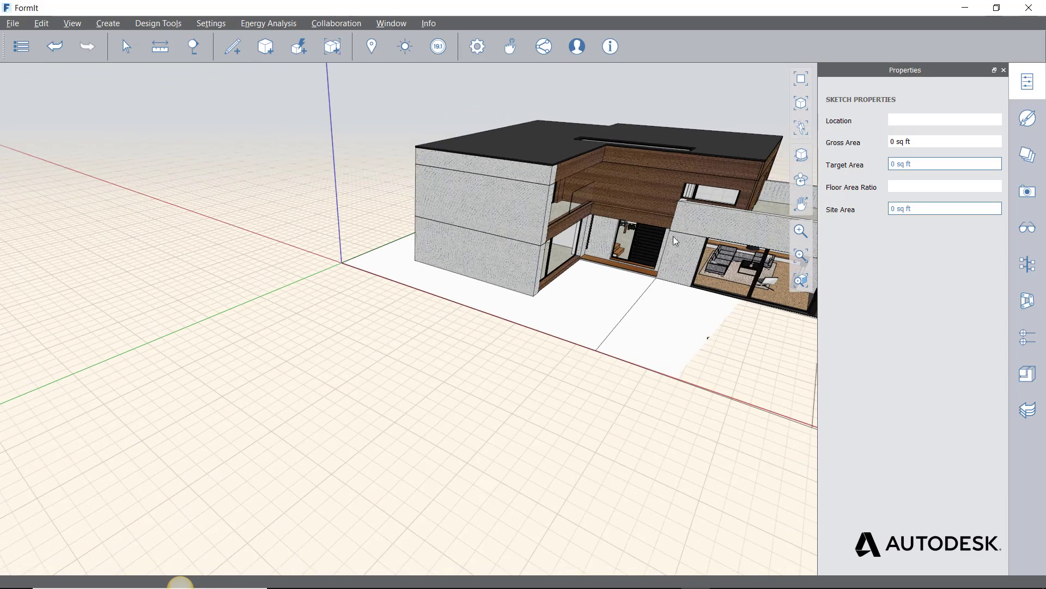
{"action": "scroll", "coordinate": [347, 225], "scroll_direction": "down", "scroll_amount": 3}
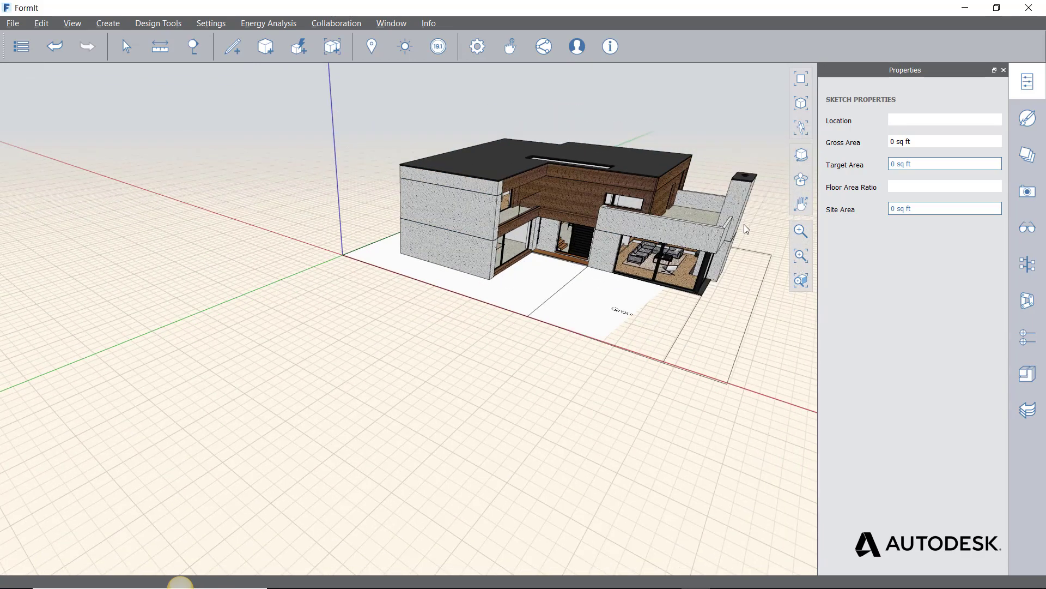
{"action": "scroll", "coordinate": [745, 227], "scroll_direction": "up", "scroll_amount": 2}
{"action": "scroll", "coordinate": [746, 228], "scroll_direction": "up", "scroll_amount": 2}
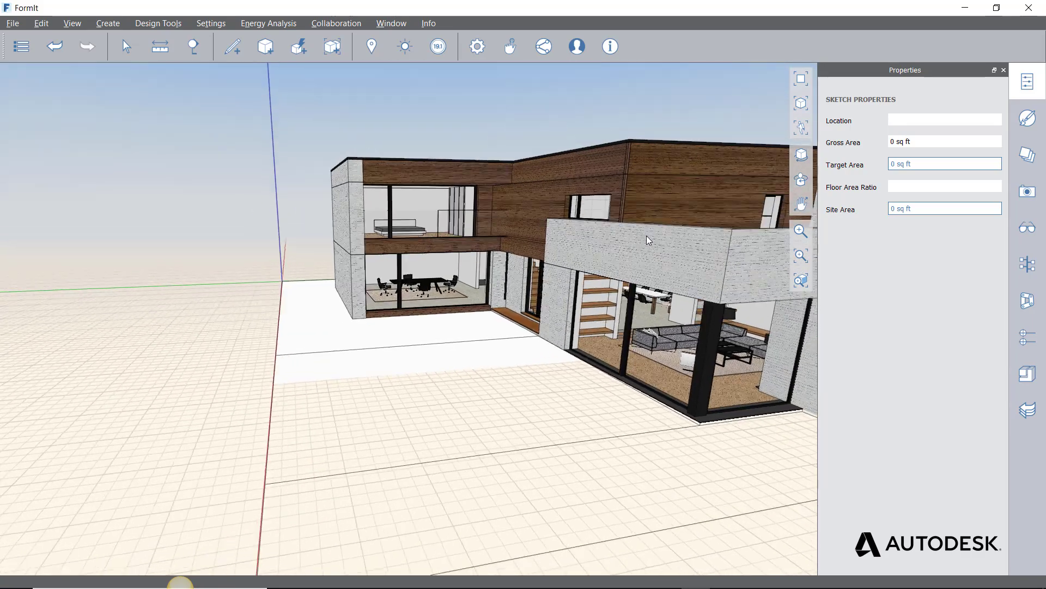
{"action": "left_click", "coordinate": [1033, 164]}
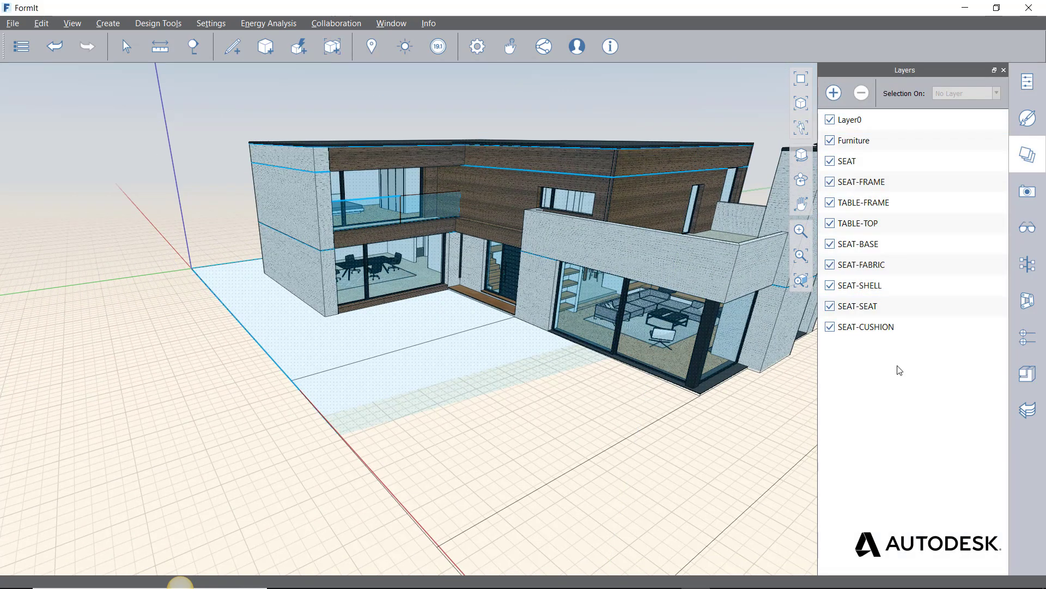
{"action": "left_click", "coordinate": [795, 486]}
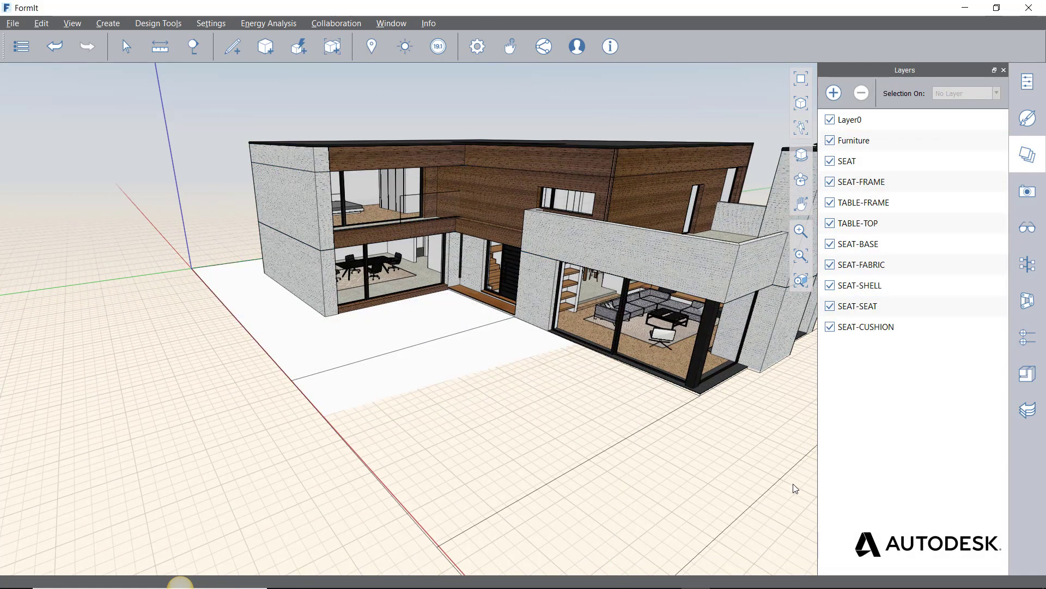
Display the groups tree of the sketch and expand Group#25 to show its nested groups
{"action": "left_click", "coordinate": [478, 173]}
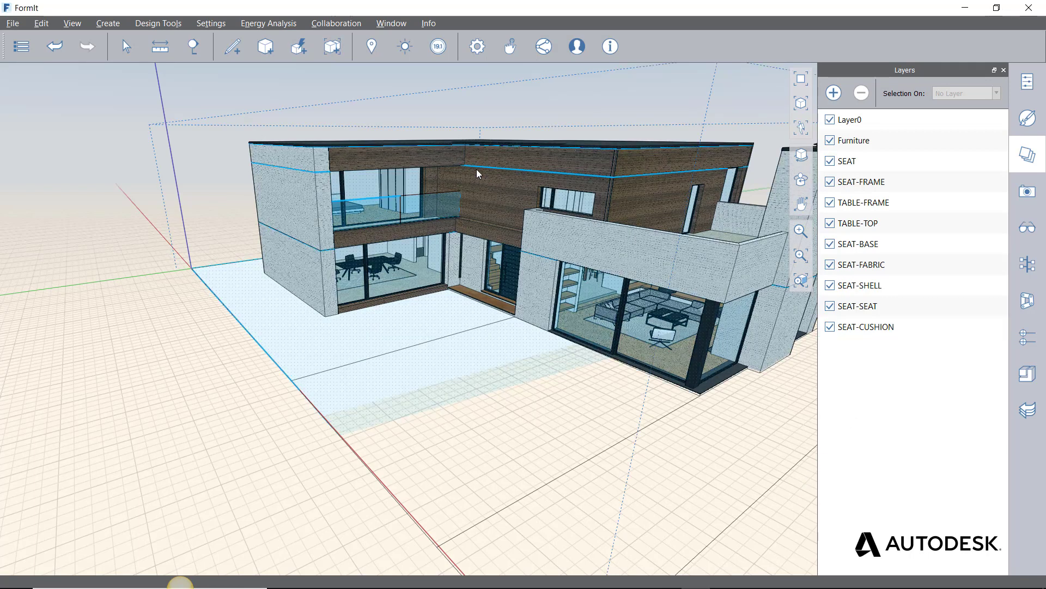
{"action": "left_click", "coordinate": [1032, 343]}
{"action": "left_click", "coordinate": [1027, 264]}
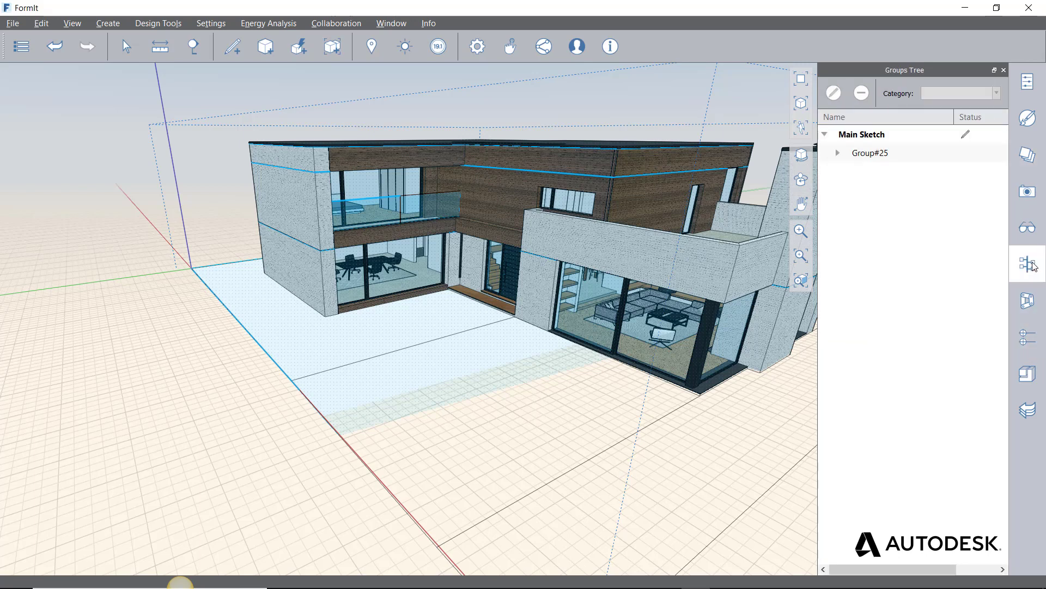
{"action": "left_click", "coordinate": [839, 151]}
{"action": "left_click", "coordinate": [838, 152]}
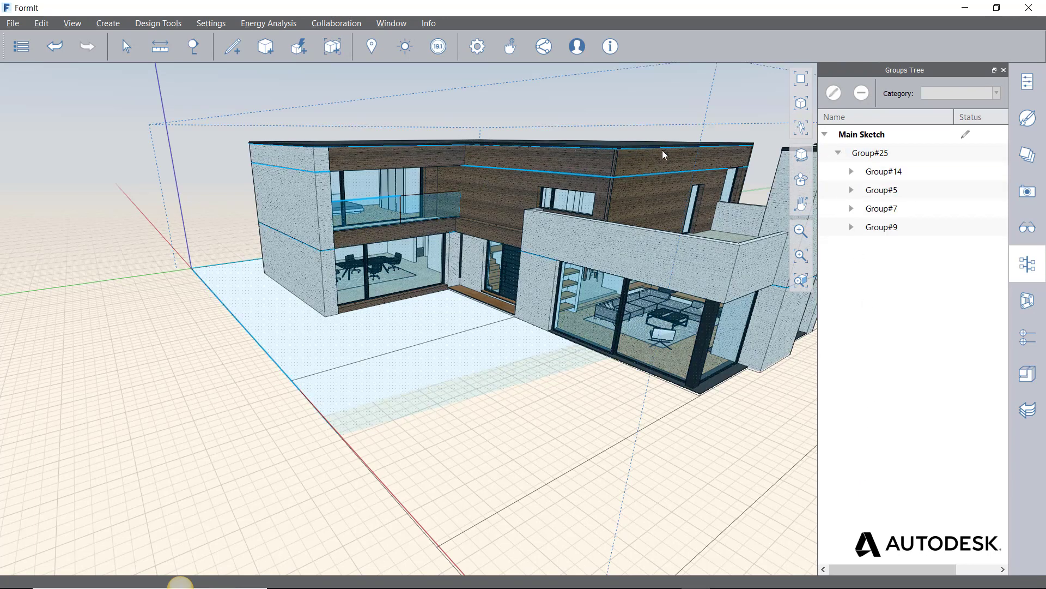
Highlight Group#25 and its nested groups #14, #5, #7 and #9 in turn to identify the geometry each contains
{"action": "left_click", "coordinate": [870, 153]}
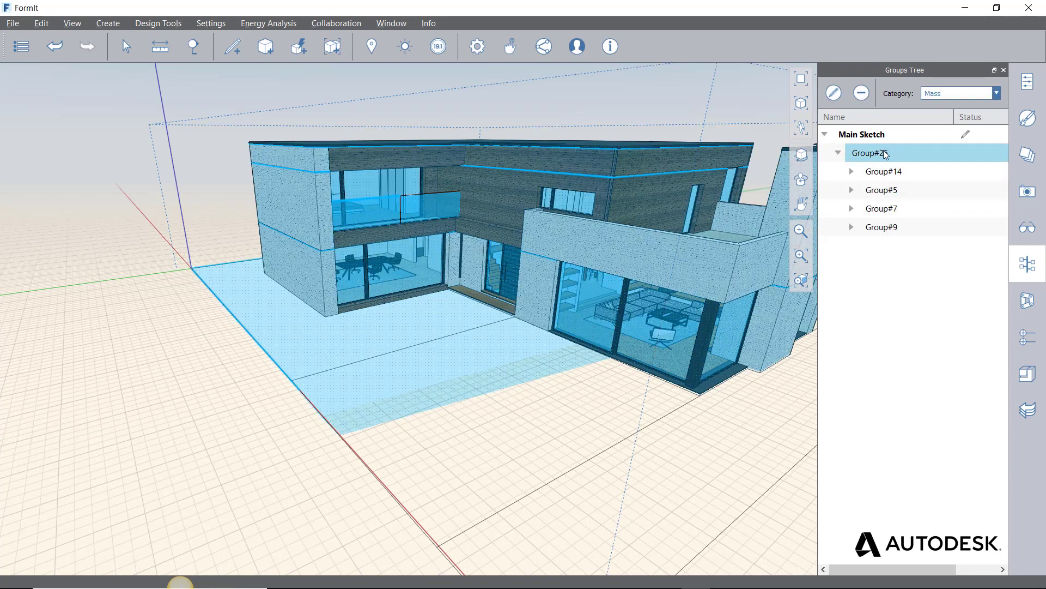
{"action": "left_click", "coordinate": [886, 172]}
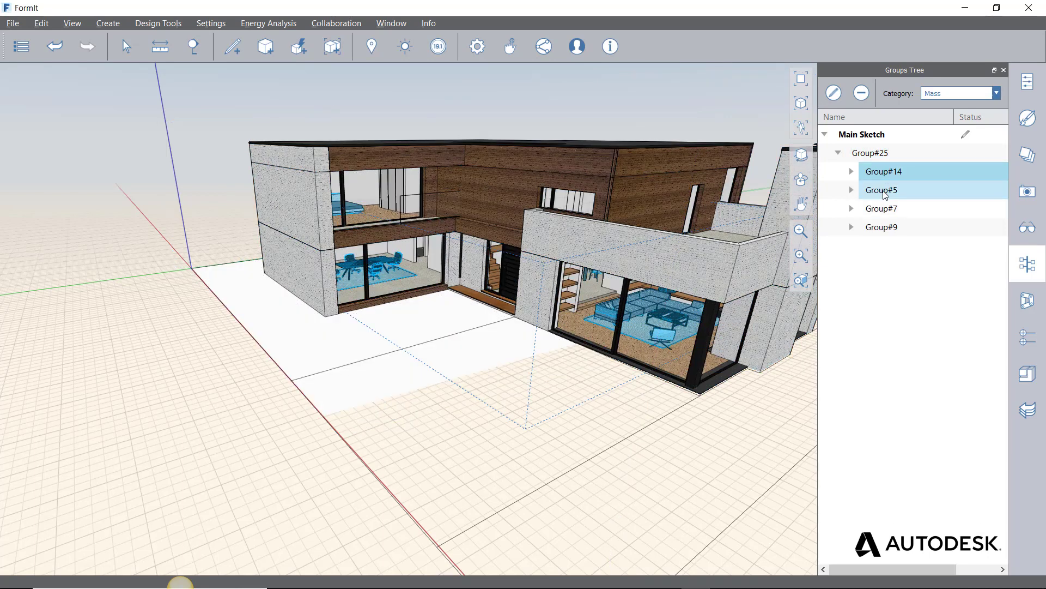
{"action": "left_click", "coordinate": [882, 190]}
{"action": "left_click", "coordinate": [886, 208]}
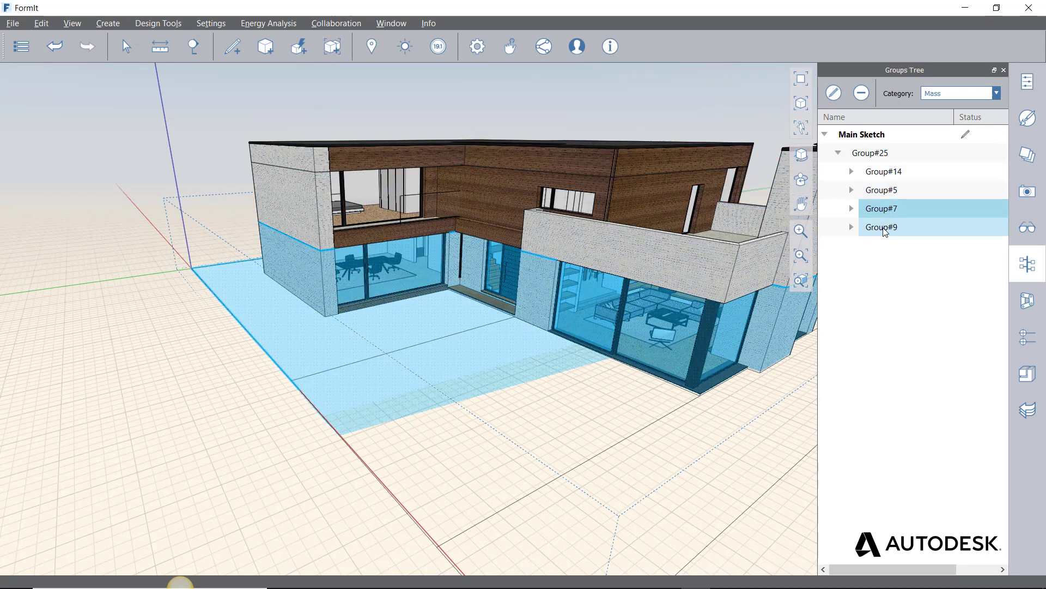
{"action": "left_click", "coordinate": [883, 228]}
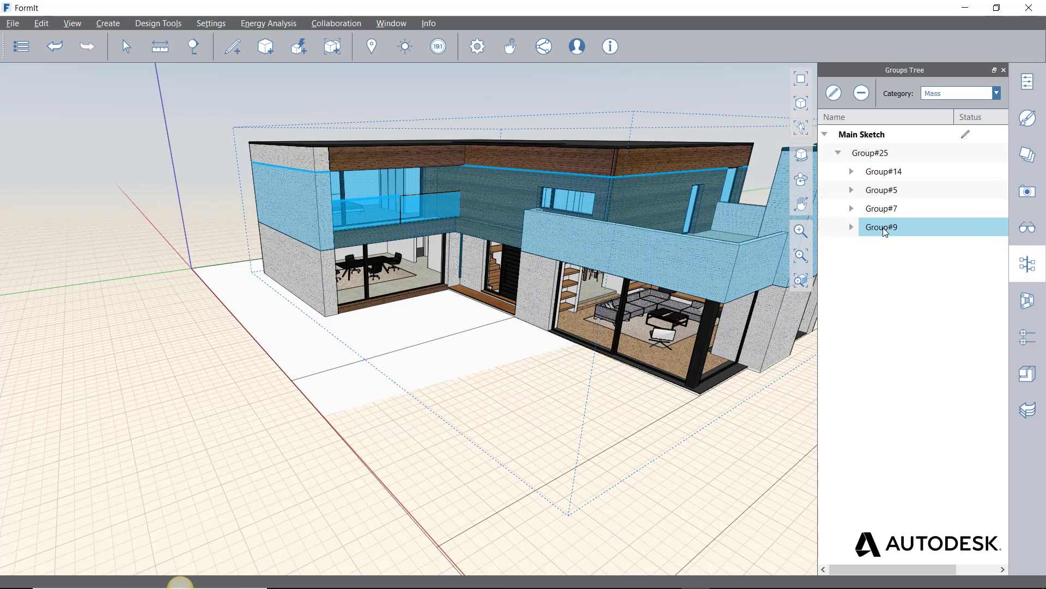
Expand Group#14, Group#5 and Group#7 to examine their subgroups, and collapse all three again
{"action": "left_click", "coordinate": [852, 172]}
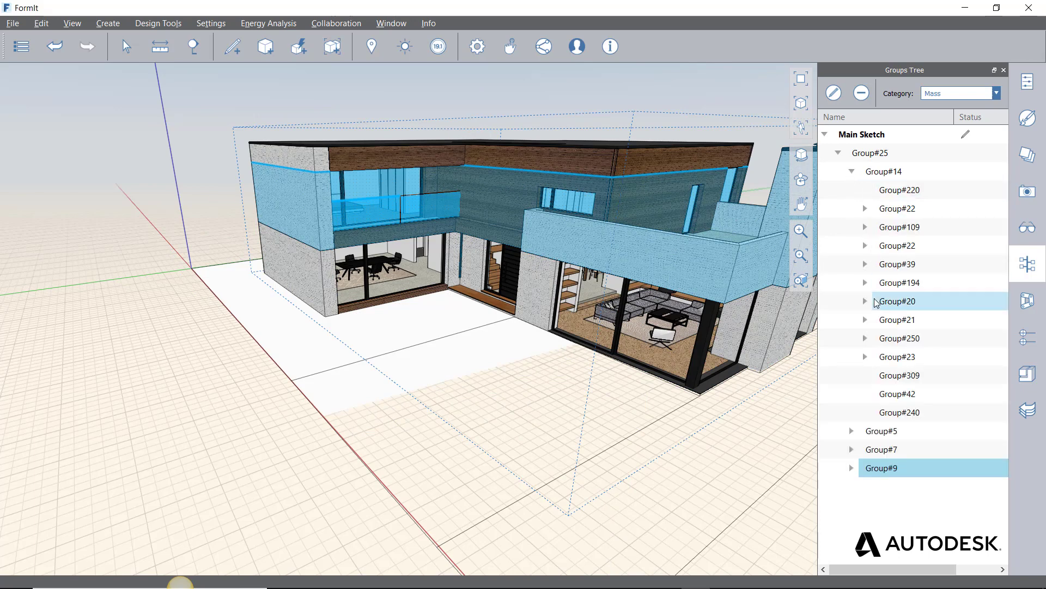
{"action": "left_click", "coordinate": [851, 430]}
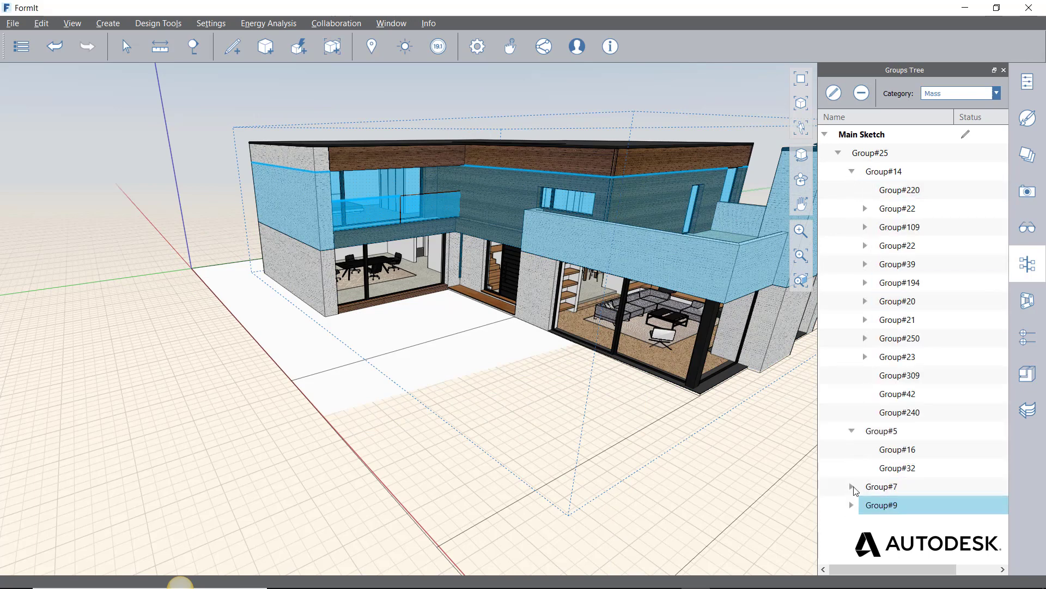
{"action": "left_click", "coordinate": [851, 486]}
{"action": "left_click", "coordinate": [852, 431]}
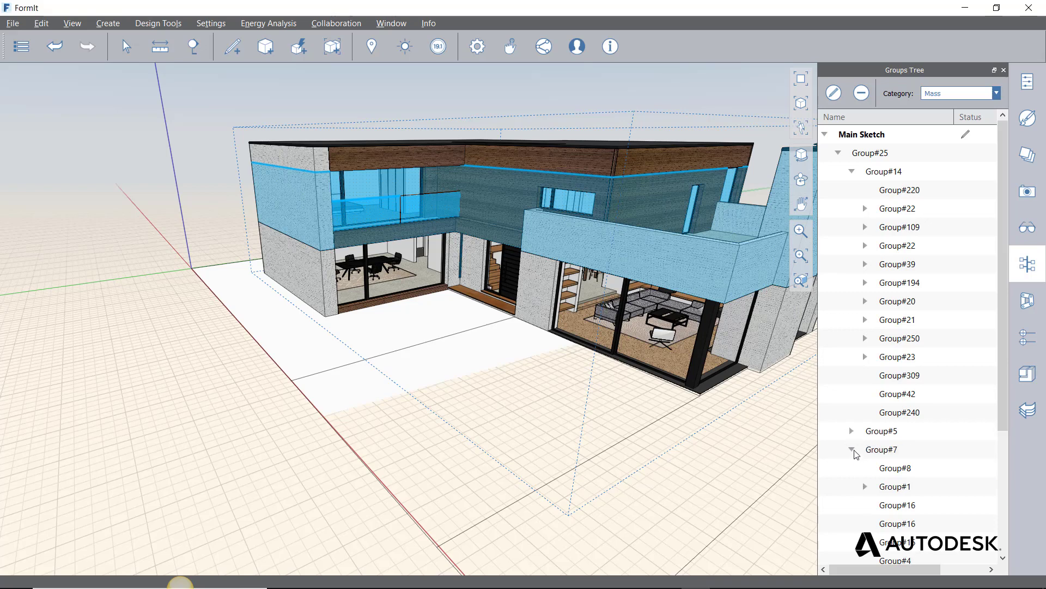
{"action": "left_click", "coordinate": [851, 449]}
{"action": "left_click", "coordinate": [852, 172]}
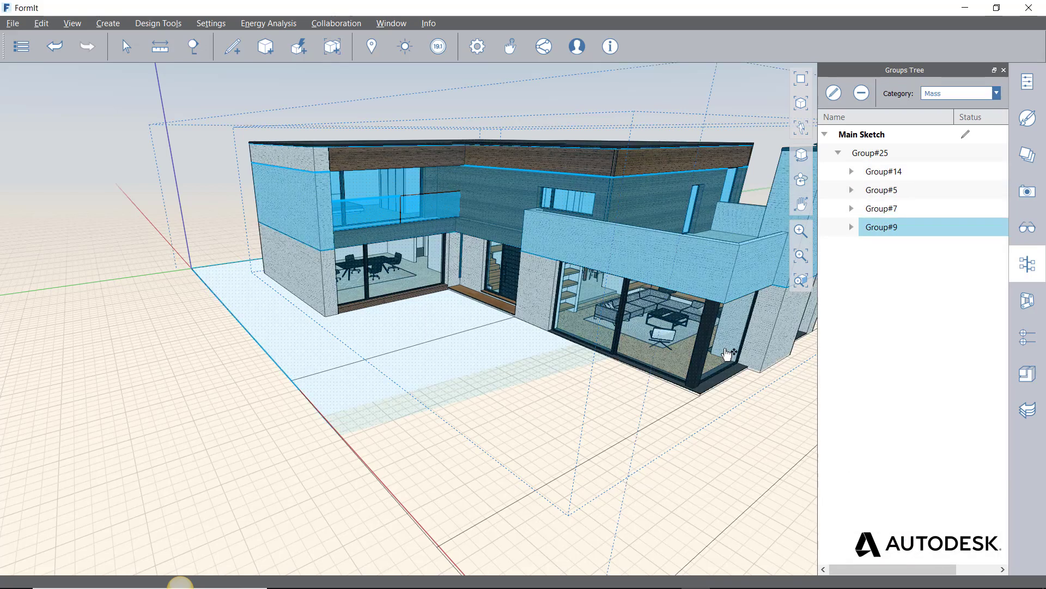
Return to the layers list and switch the Furniture layer's visibility off and on
{"action": "scroll", "coordinate": [456, 344], "scroll_direction": "down", "scroll_amount": 2}
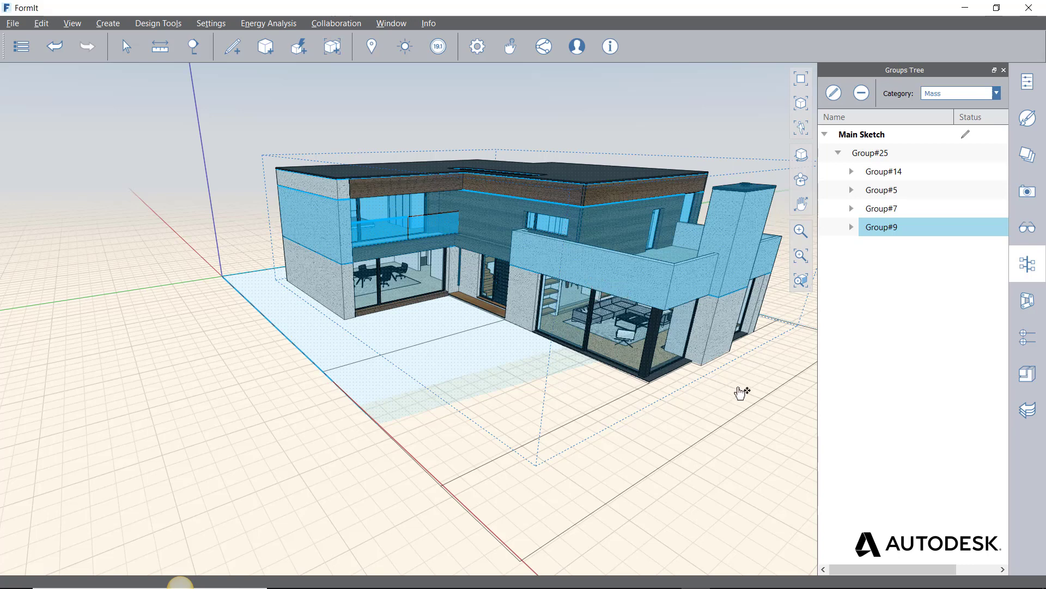
{"action": "scroll", "coordinate": [744, 386], "scroll_direction": "up", "scroll_amount": 4}
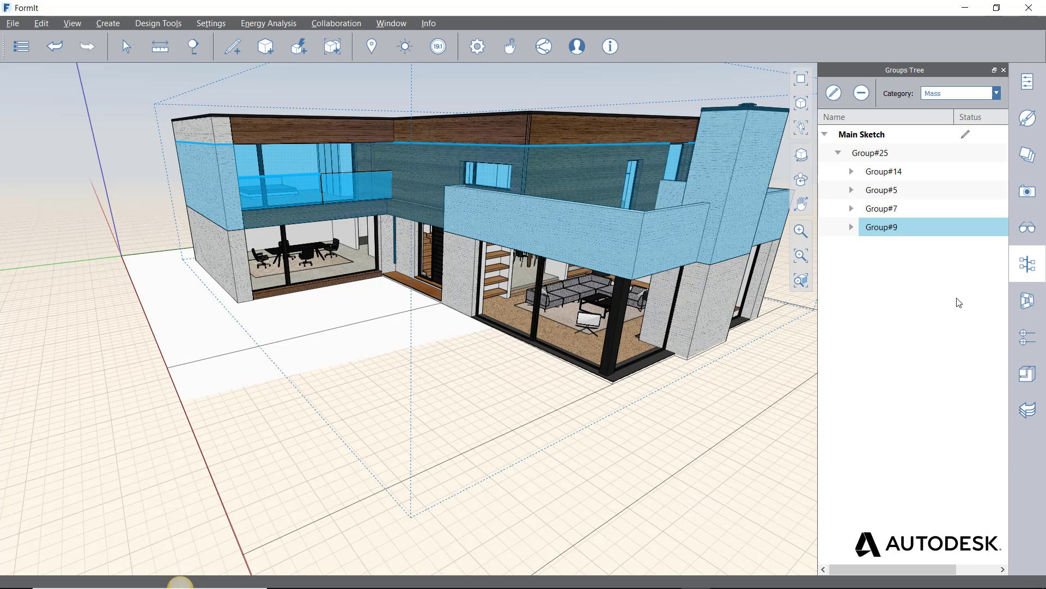
{"action": "left_click", "coordinate": [1041, 159]}
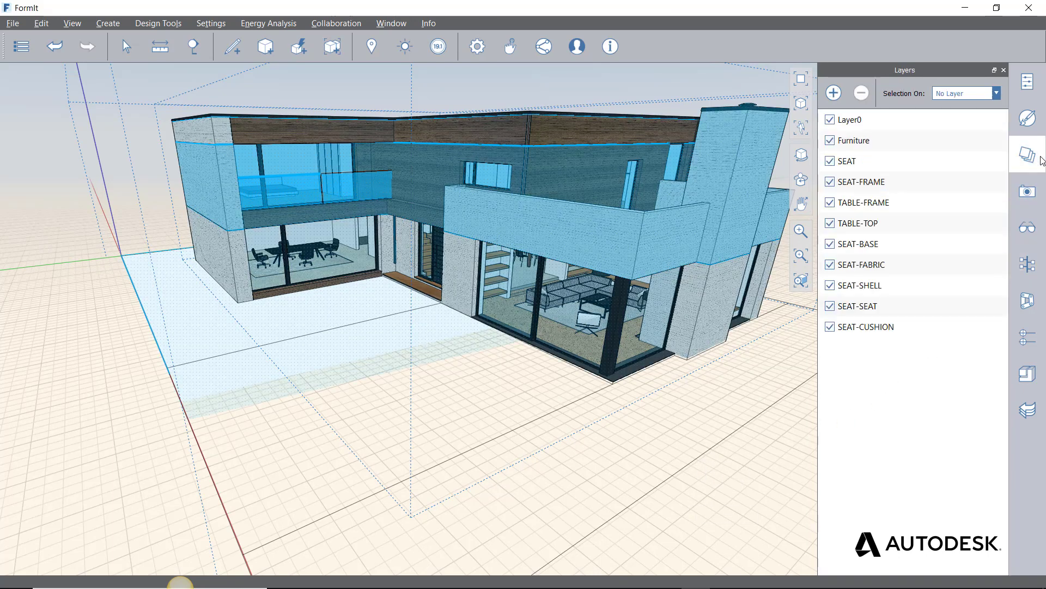
{"action": "left_click", "coordinate": [830, 141]}
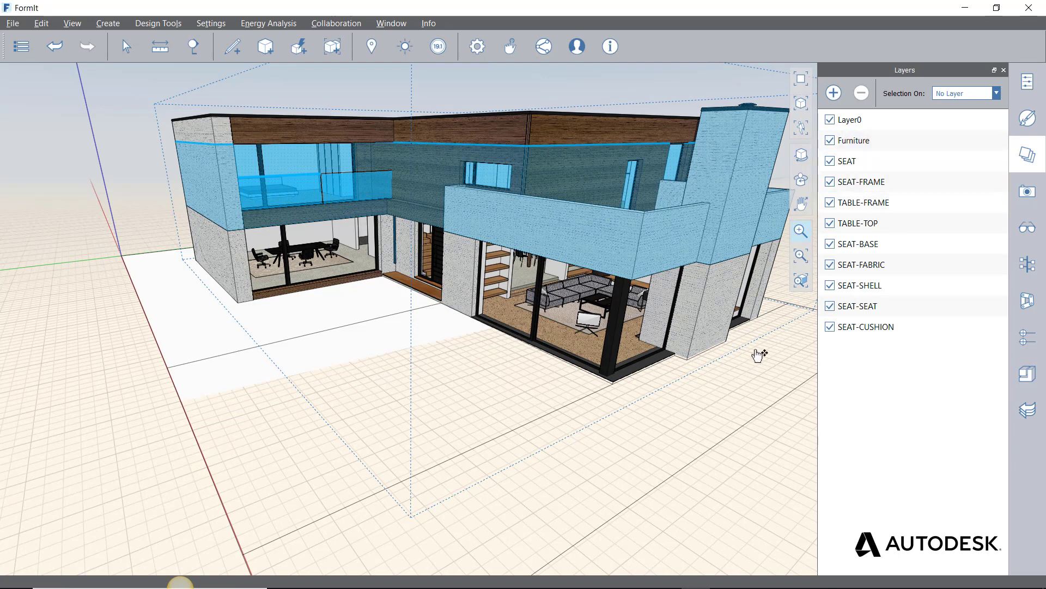
{"action": "middle_click_drag", "start_coordinate": [757, 353], "coordinate": [759, 345]}
{"action": "left_click", "coordinate": [830, 141]}
{"action": "left_click", "coordinate": [831, 141]}
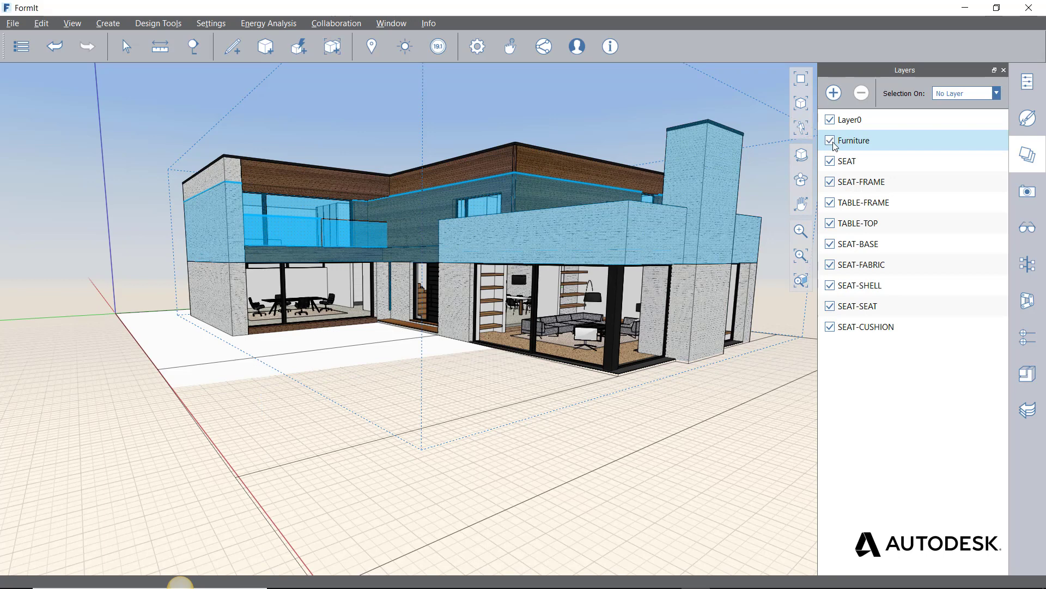
Hide the SEAT, SEAT-FRAME, TABLE-FRAME, TABLE-TOP, SEAT-BASE, SEAT-FABRIC, SEAT-SHELL and SEAT-SEAT layers
{"action": "left_click", "coordinate": [830, 161]}
{"action": "left_click", "coordinate": [830, 182]}
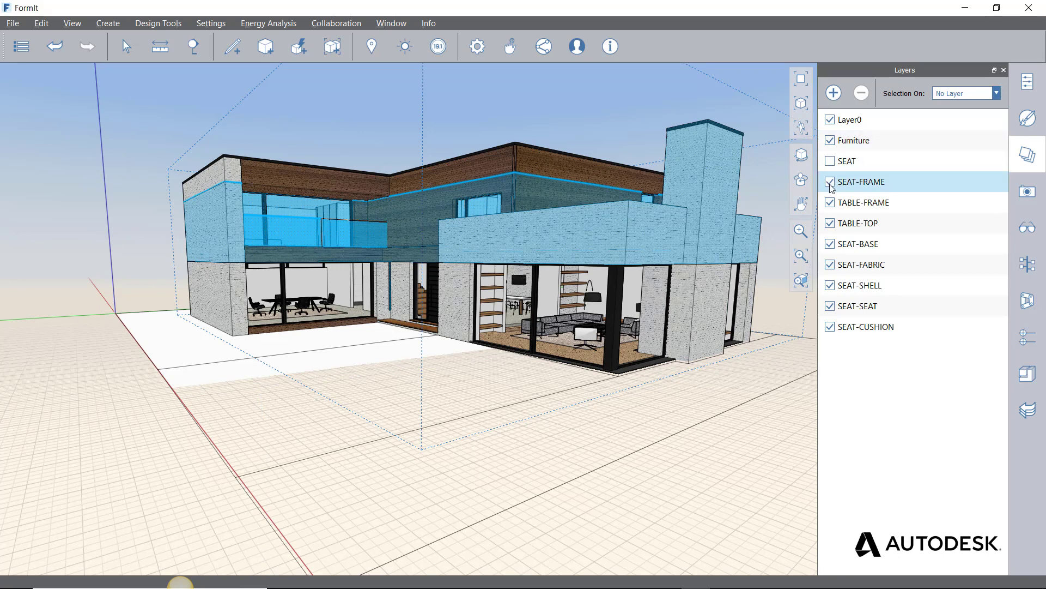
{"action": "left_click", "coordinate": [830, 203]}
{"action": "left_click", "coordinate": [830, 223]}
{"action": "left_click", "coordinate": [830, 245]}
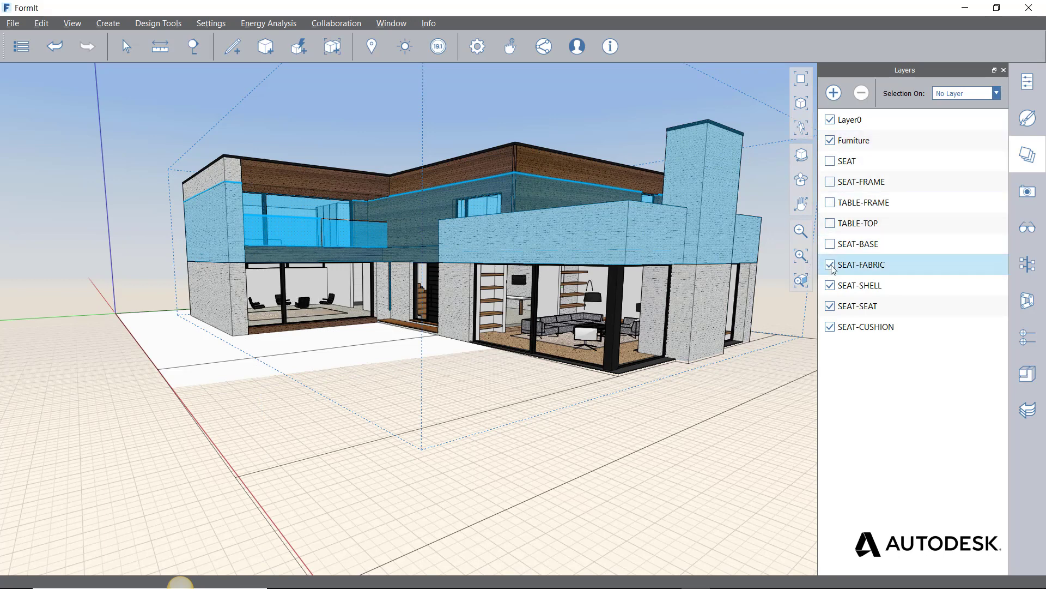
{"action": "left_click", "coordinate": [830, 264]}
{"action": "left_click", "coordinate": [830, 286]}
{"action": "left_click", "coordinate": [830, 307]}
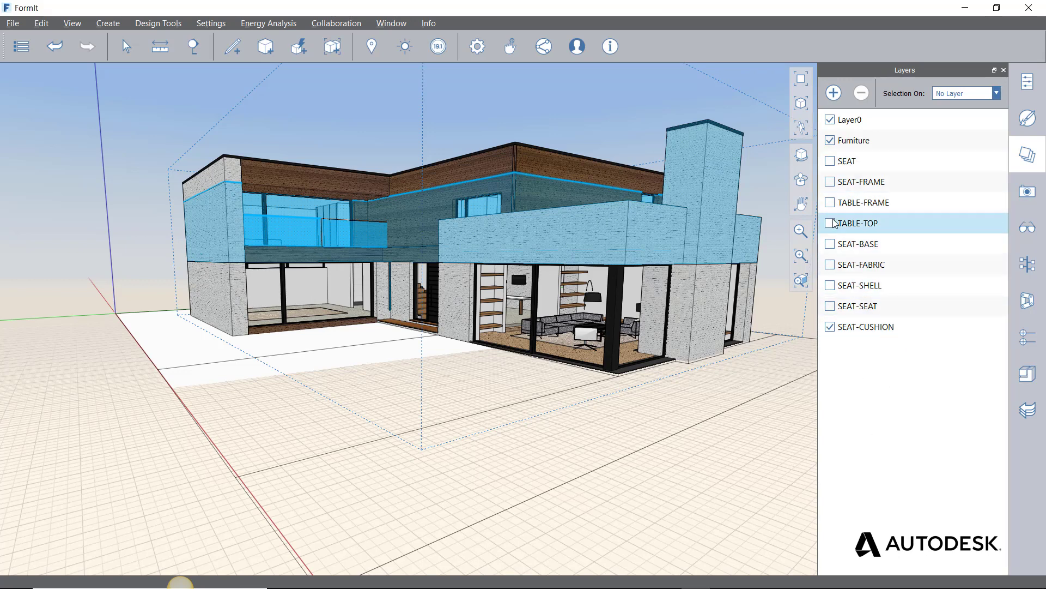
Turn all the hidden seat and table layers, from SEAT through SEAT-SEAT, back on
{"action": "left_click", "coordinate": [830, 161]}
{"action": "left_click", "coordinate": [830, 182]}
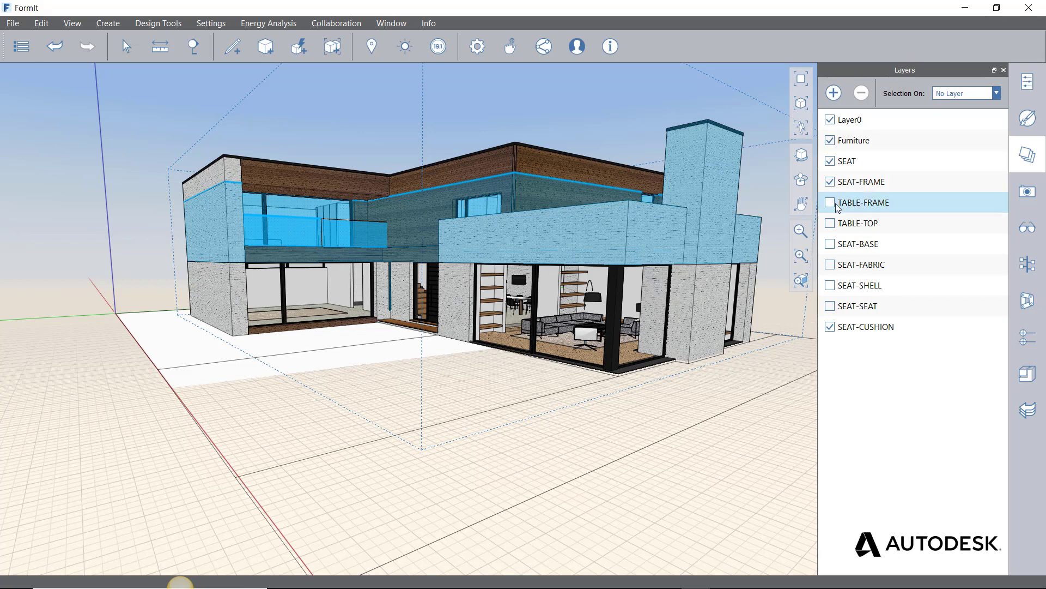
{"action": "left_click", "coordinate": [830, 202]}
{"action": "left_click", "coordinate": [830, 223]}
{"action": "left_click", "coordinate": [830, 243]}
{"action": "left_click", "coordinate": [830, 265]}
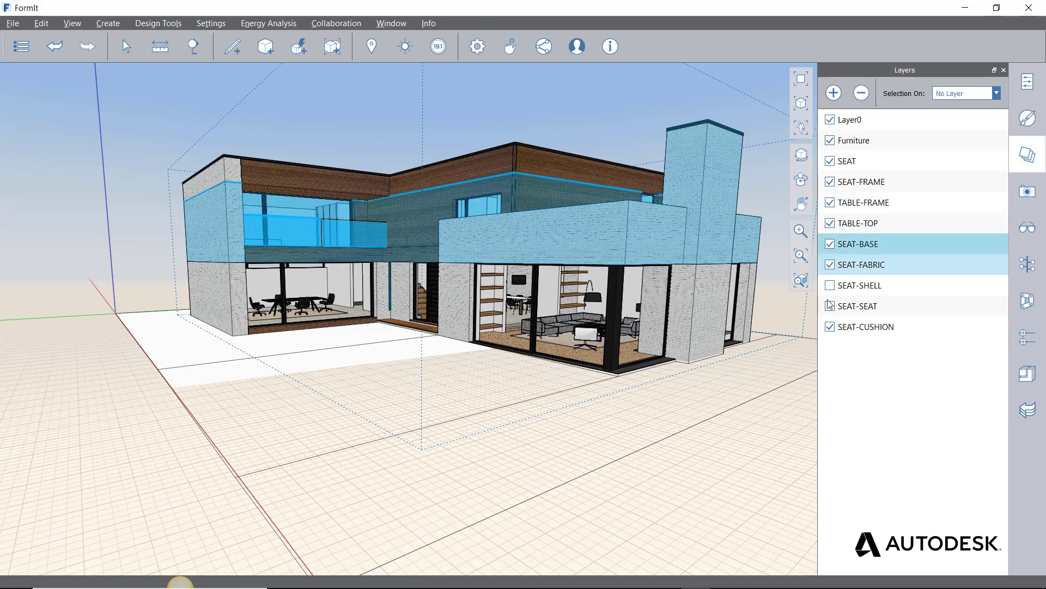
{"action": "left_click", "coordinate": [830, 285]}
{"action": "left_click", "coordinate": [830, 306]}
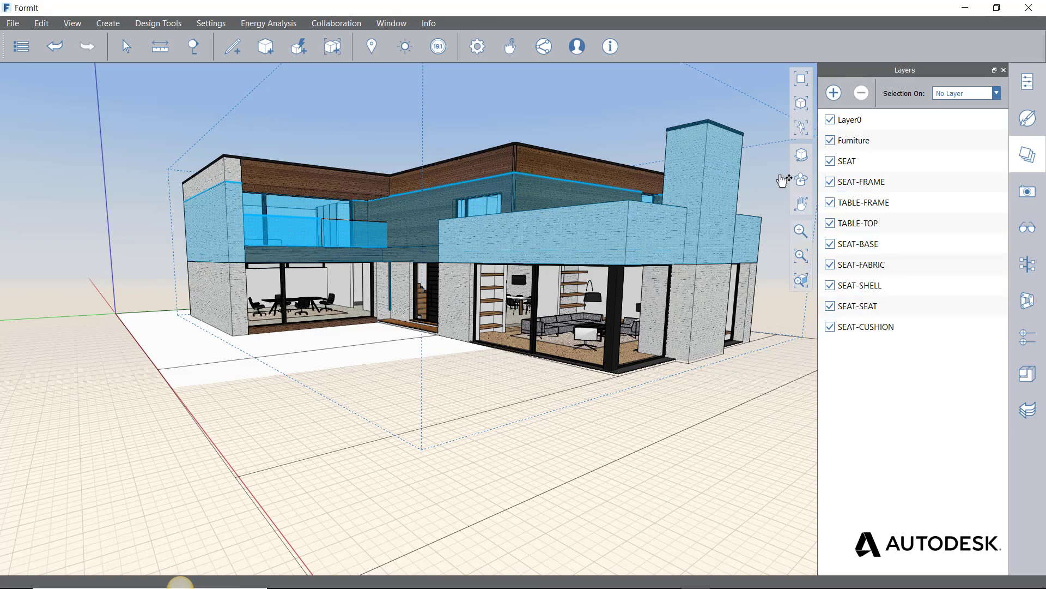
Hide Layer0 to check what it controls in the model, and show it again
{"action": "left_click", "coordinate": [830, 120]}
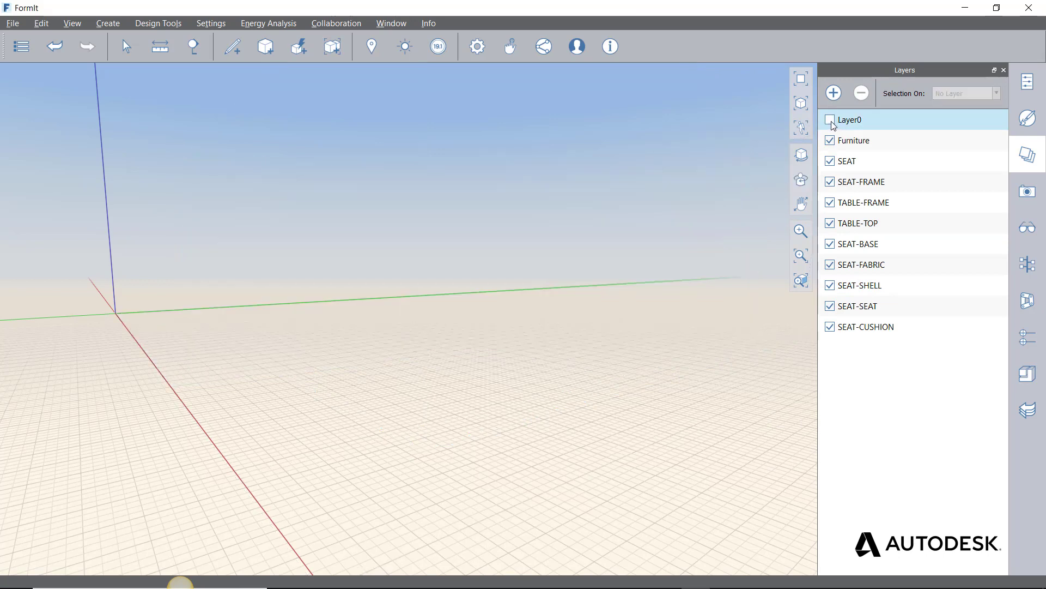
{"action": "left_click", "coordinate": [830, 120]}
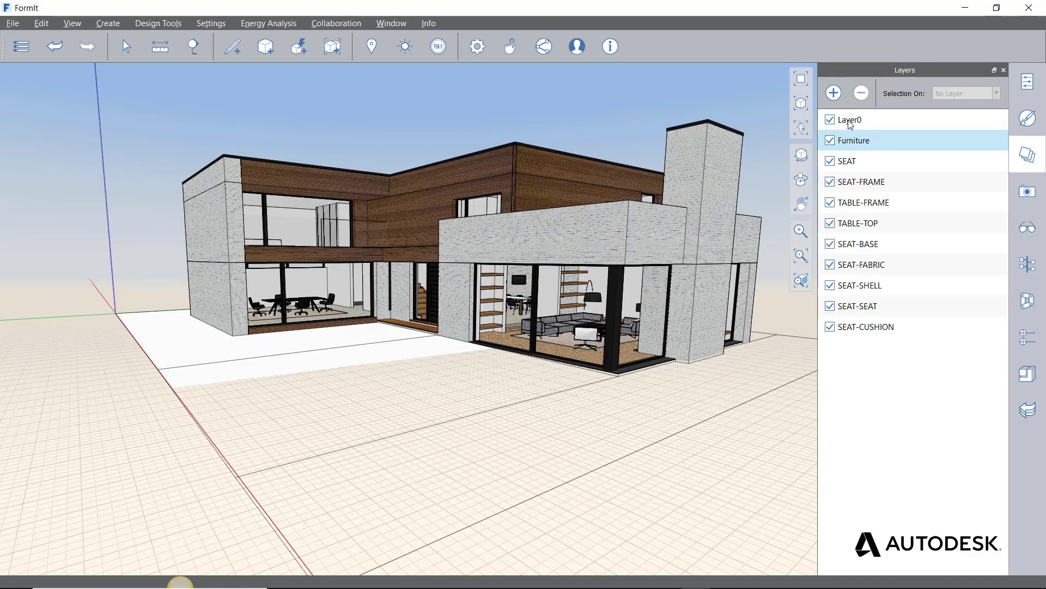
Switch to the groups tree and expand and collapse Group#14 to examine how its nested groups are organised
{"action": "mouse_move", "coordinate": [488, 386]}
{"action": "middle_mouse_down"}
{"action": "mouse_move", "coordinate": [518, 415]}
{"action": "mouse_move", "coordinate": [479, 386]}
{"action": "mouse_move", "coordinate": [486, 390]}
{"action": "middle_mouse_up"}
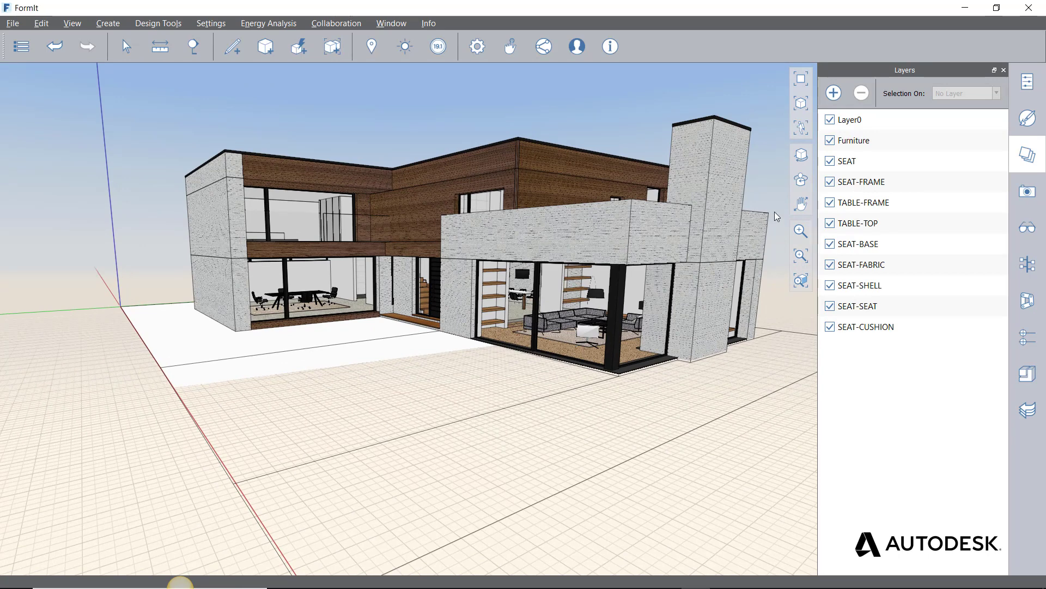
{"action": "left_click", "coordinate": [1029, 265]}
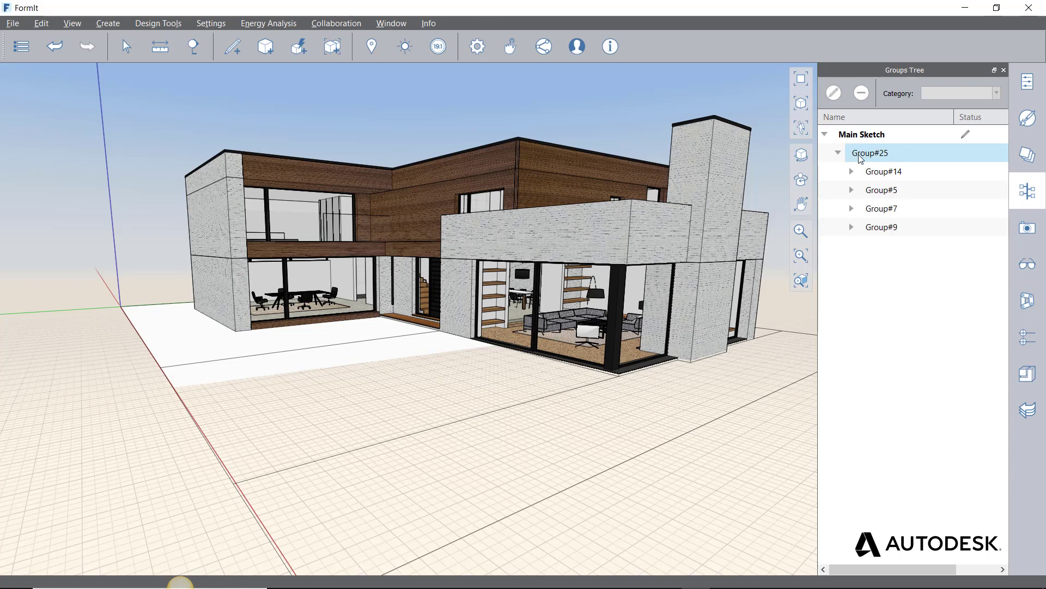
{"action": "left_click", "coordinate": [852, 172]}
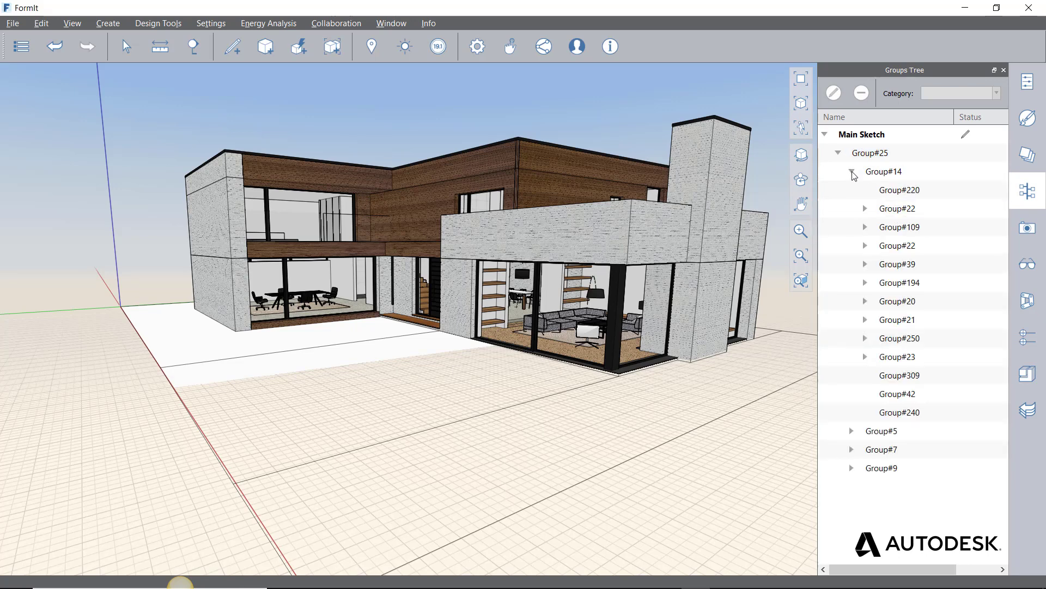
{"action": "left_click", "coordinate": [851, 172]}
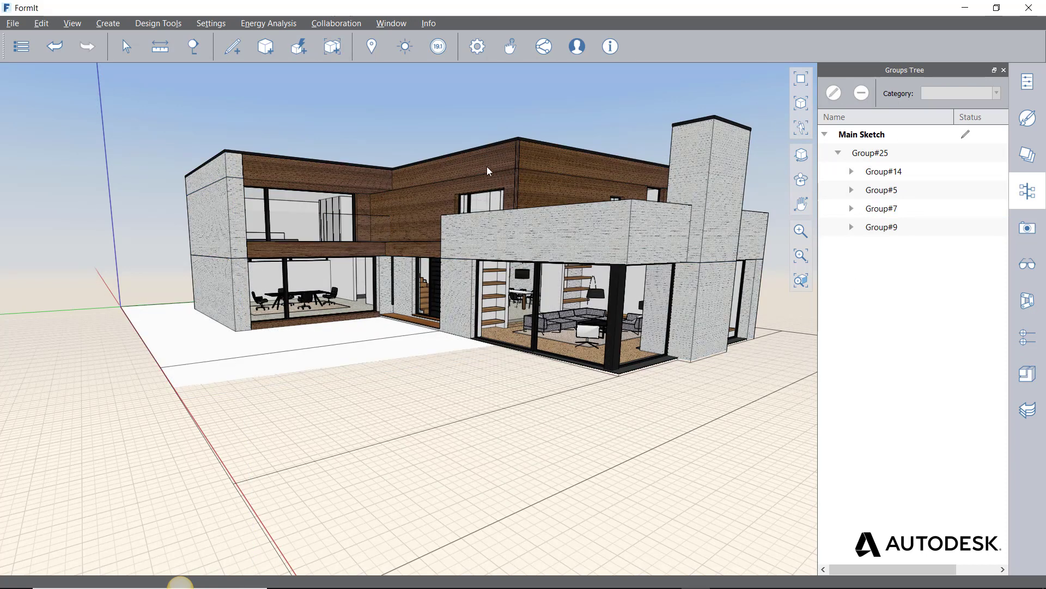
Open the outer Group#25 for editing to inspect it, finish editing, and ungroup it into its nested groups
{"action": "double_click", "coordinate": [423, 167]}
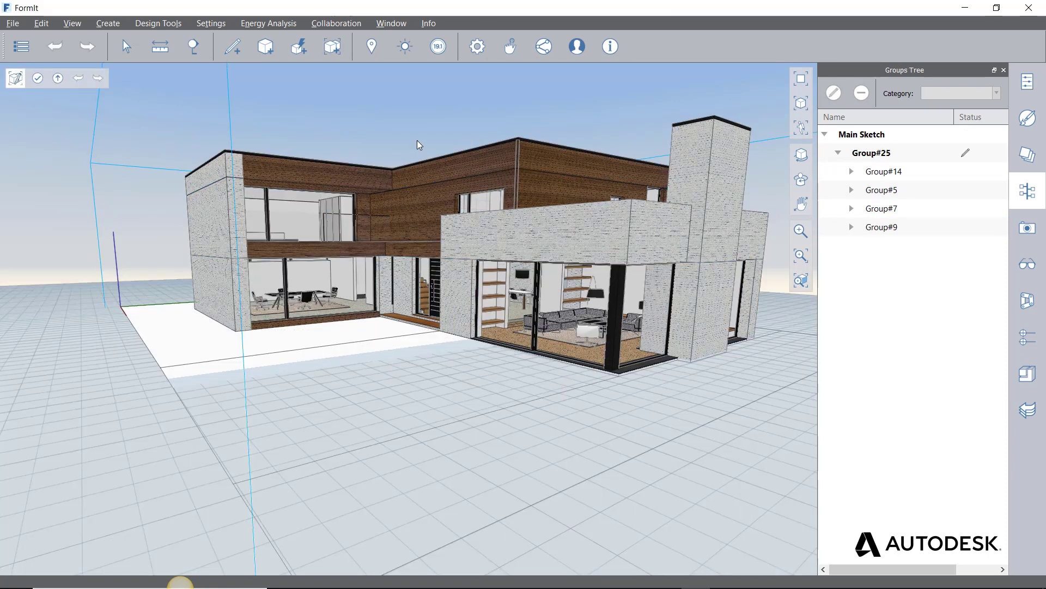
{"action": "left_click", "coordinate": [38, 78]}
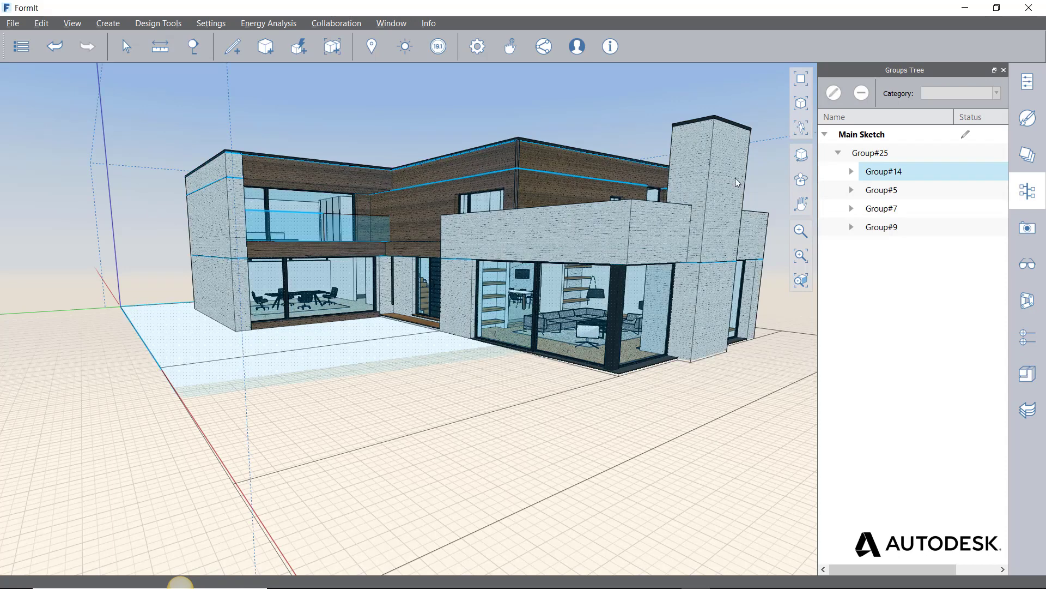
{"action": "double_click", "coordinate": [521, 162]}
{"action": "left_click", "coordinate": [37, 77]}
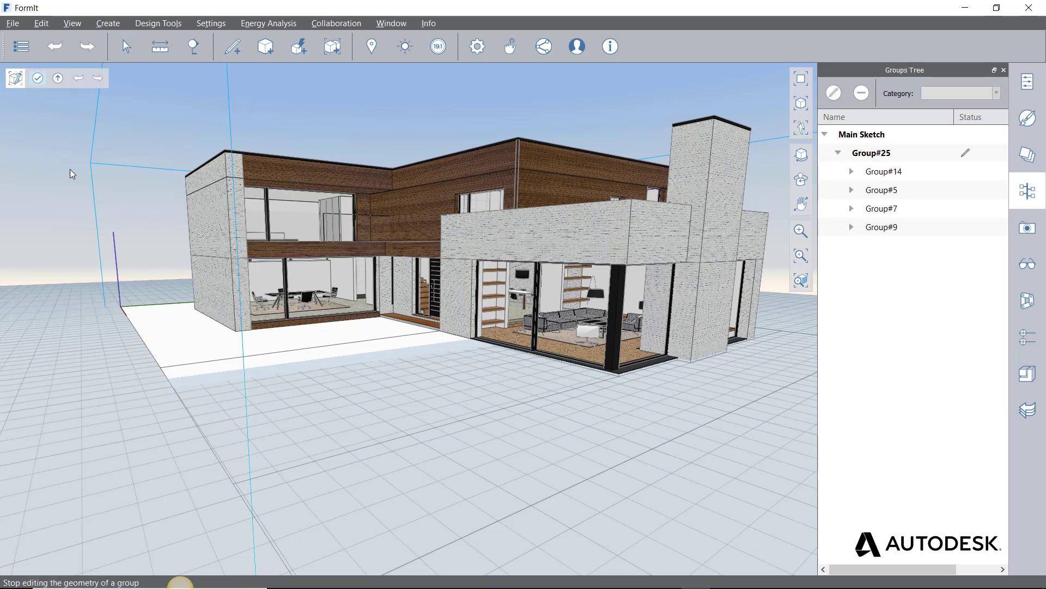
{"action": "right_click", "coordinate": [229, 174]}
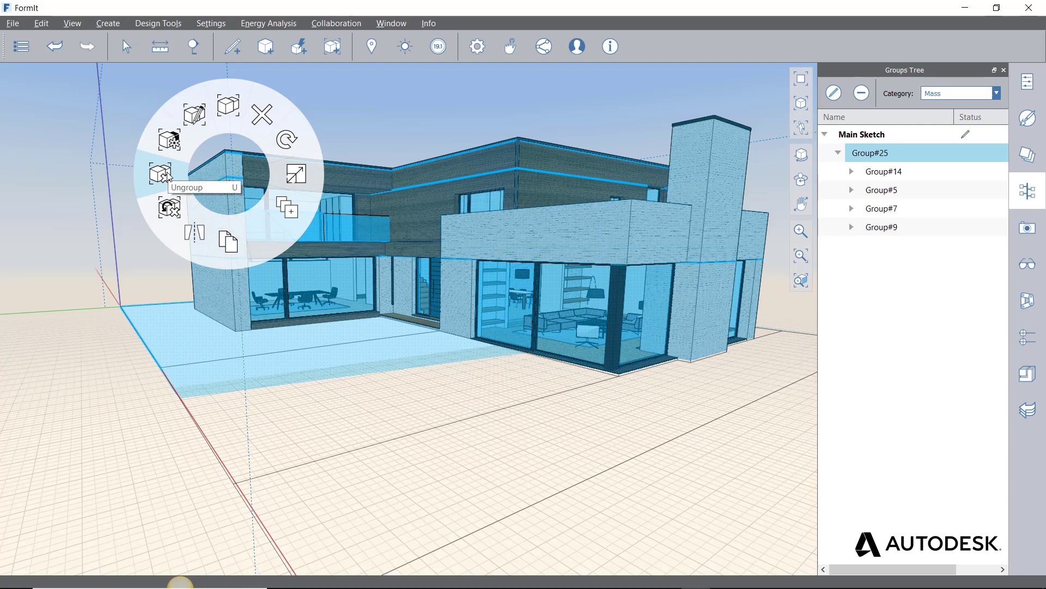
{"action": "key", "text": "shift+g"}
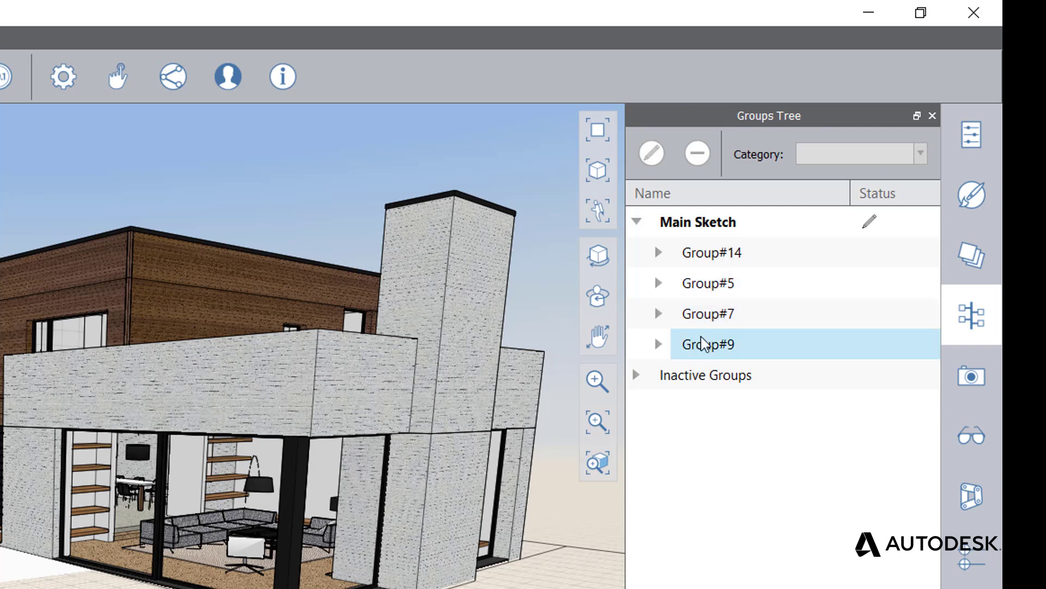
Rename Group#14 as furniture, and the other three groups, Group#5, Group#7 and Group#9, as roof, floor 1 and floor 2
{"action": "left_click", "coordinate": [700, 260]}
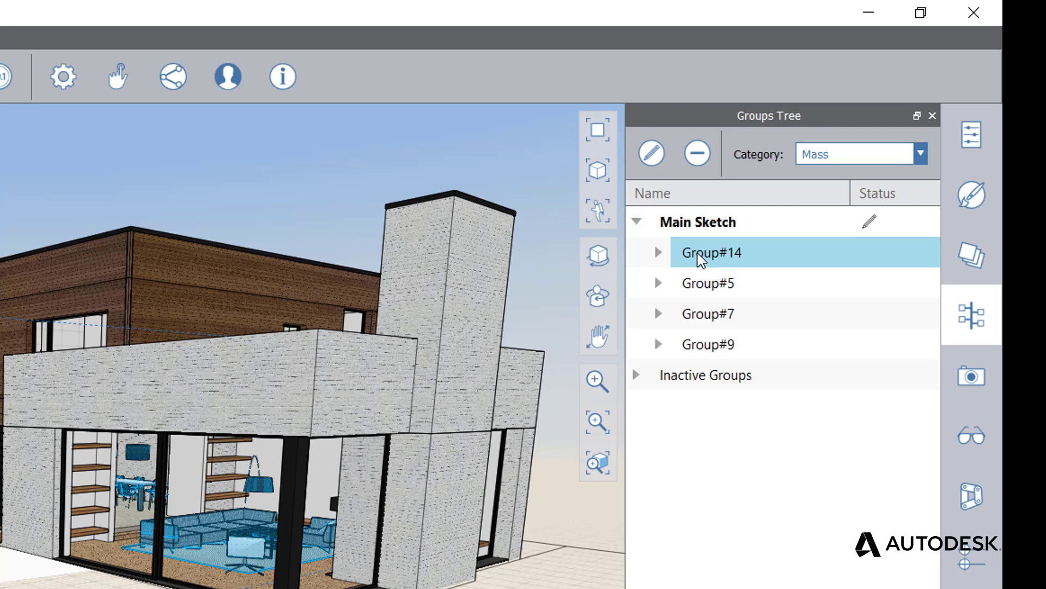
{"action": "right_click", "coordinate": [705, 252]}
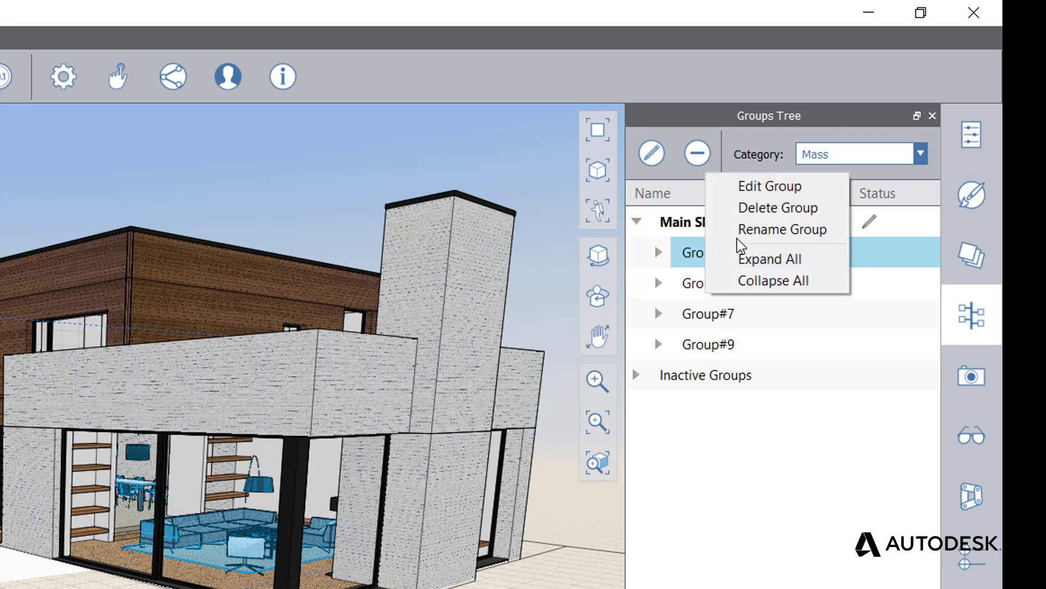
{"action": "left_click", "coordinate": [738, 234]}
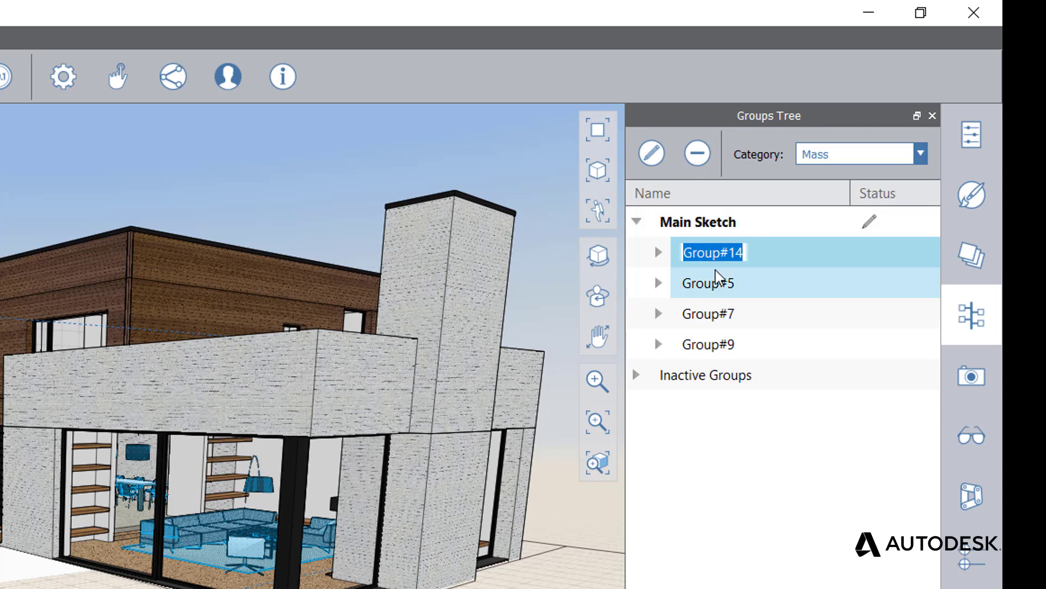
{"action": "type", "text": "furniture"}
{"action": "key", "text": "Return"}
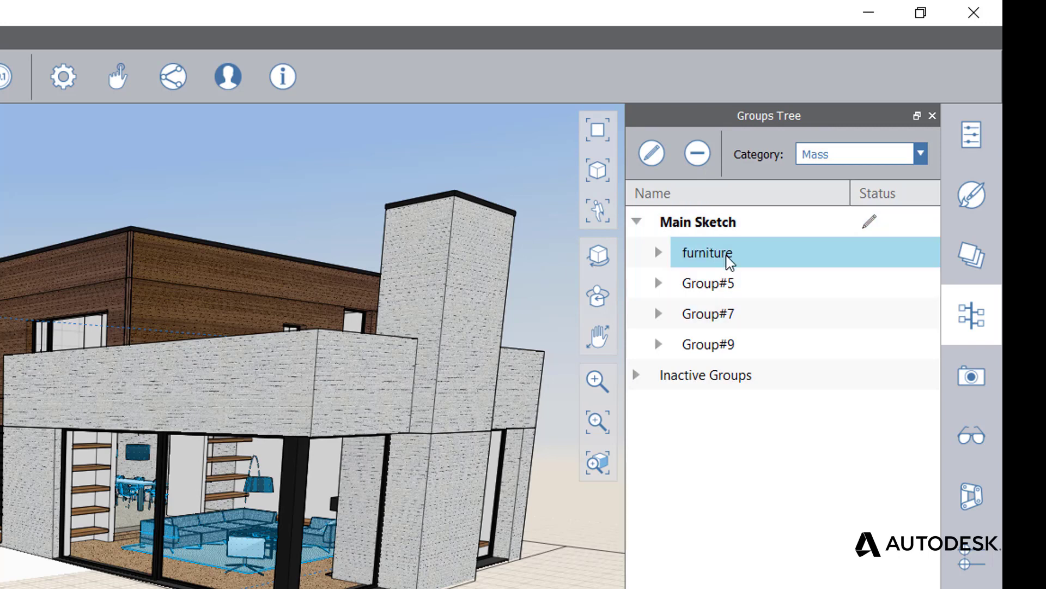
{"action": "left_click", "coordinate": [721, 288]}
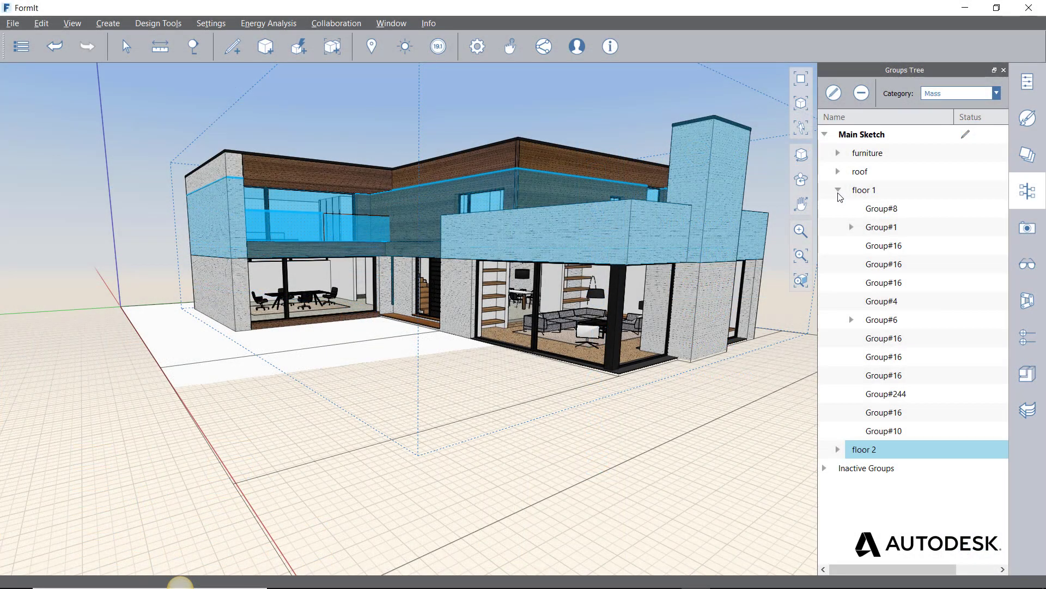
Go through the subgroups of floor 1 from Group#8 to Group#4 to identify their parts in the model, and collapse floor 1
{"action": "left_click", "coordinate": [880, 210]}
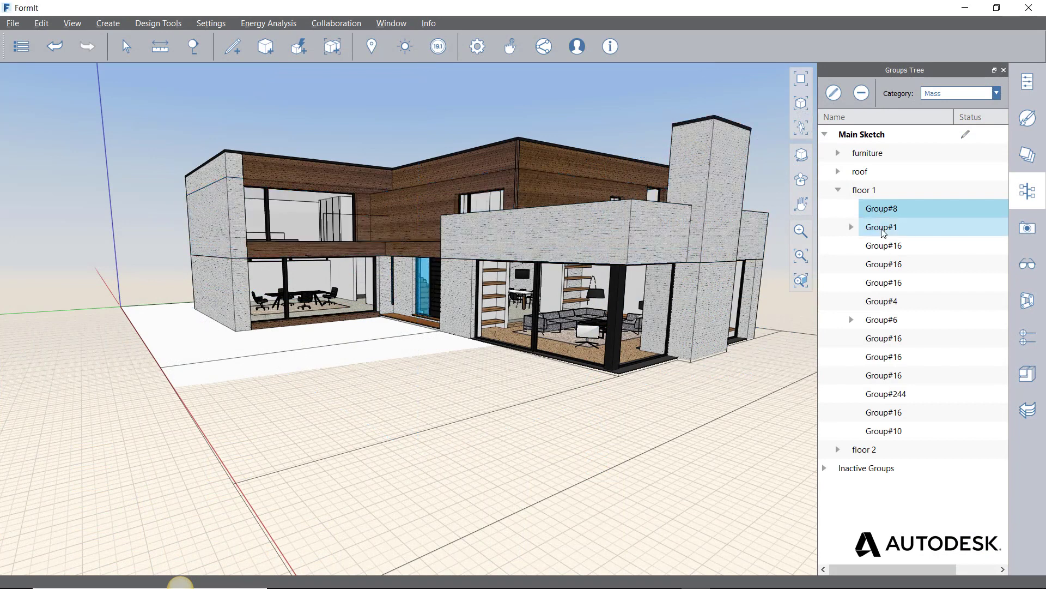
{"action": "left_click", "coordinate": [882, 228]}
{"action": "left_click", "coordinate": [885, 247]}
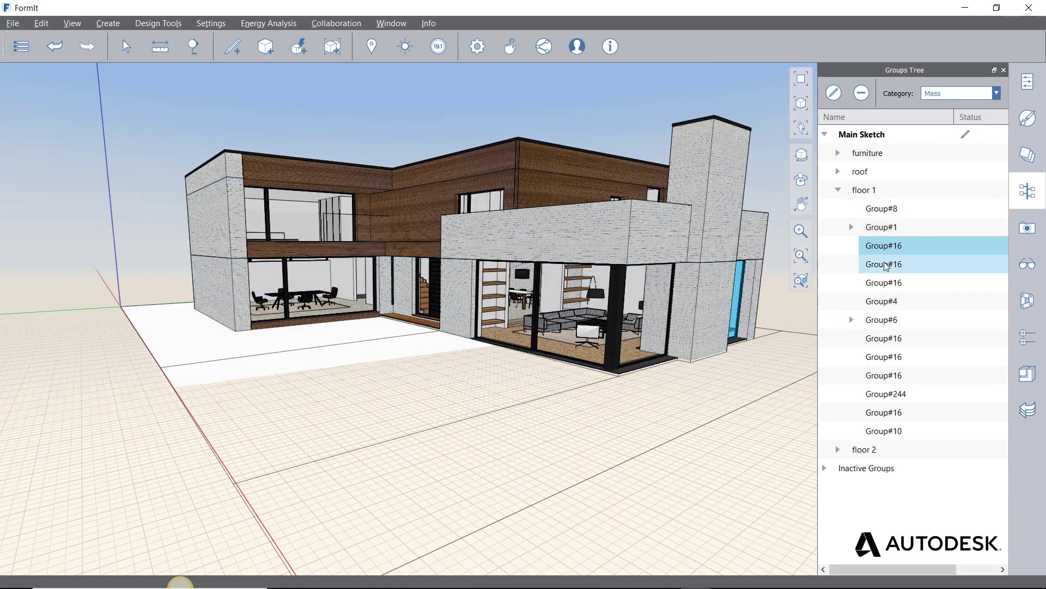
{"action": "left_click", "coordinate": [887, 265]}
{"action": "left_click", "coordinate": [891, 285]}
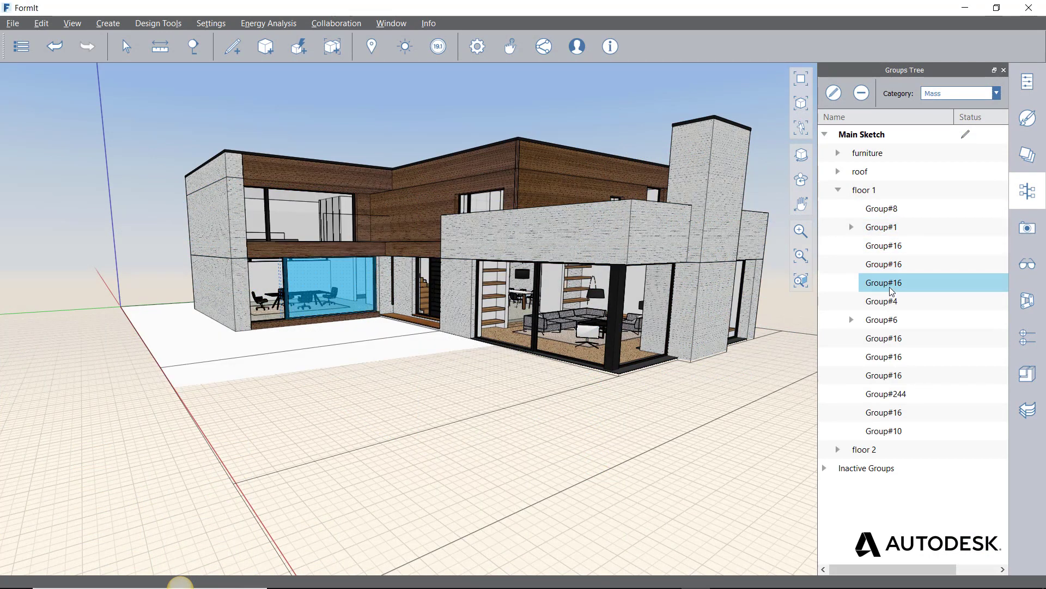
{"action": "left_click", "coordinate": [883, 301]}
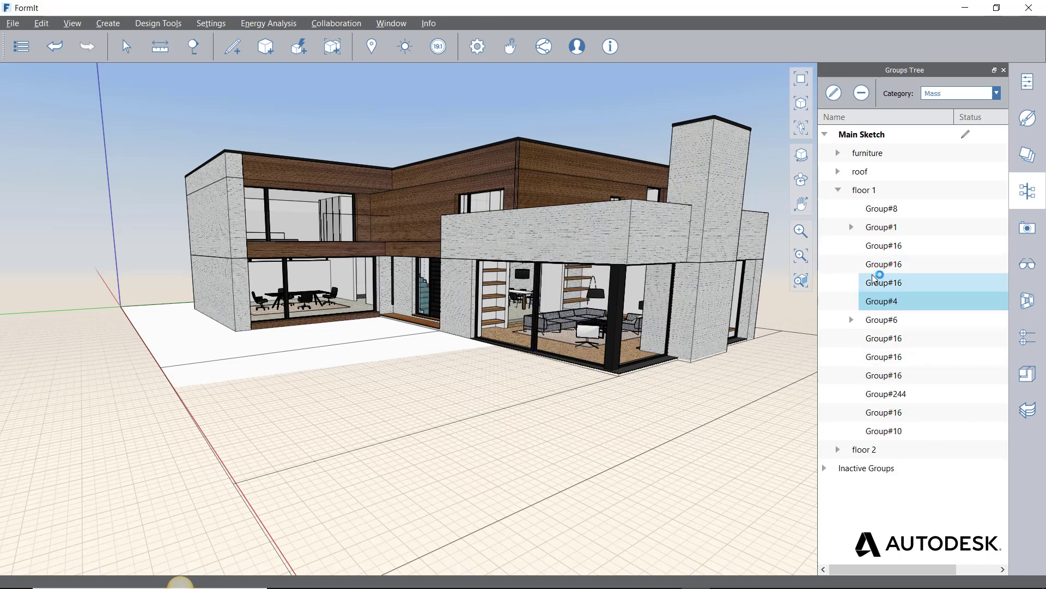
{"action": "left_click", "coordinate": [839, 190]}
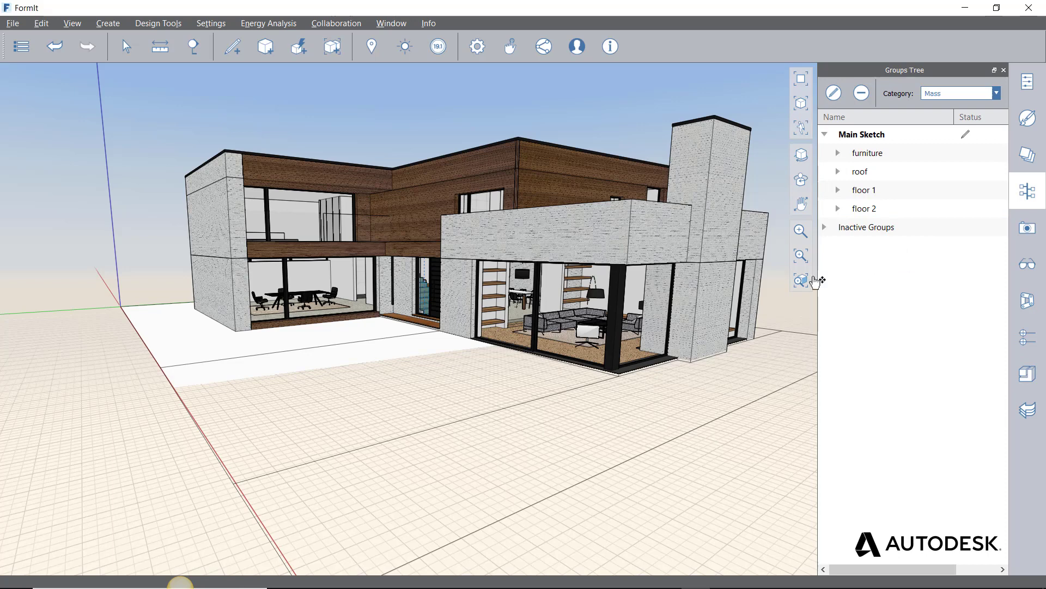
Edit the furniture group with the surrounding house hidden to view its contents in isolation, and finish editing it
{"action": "left_click", "coordinate": [872, 160]}
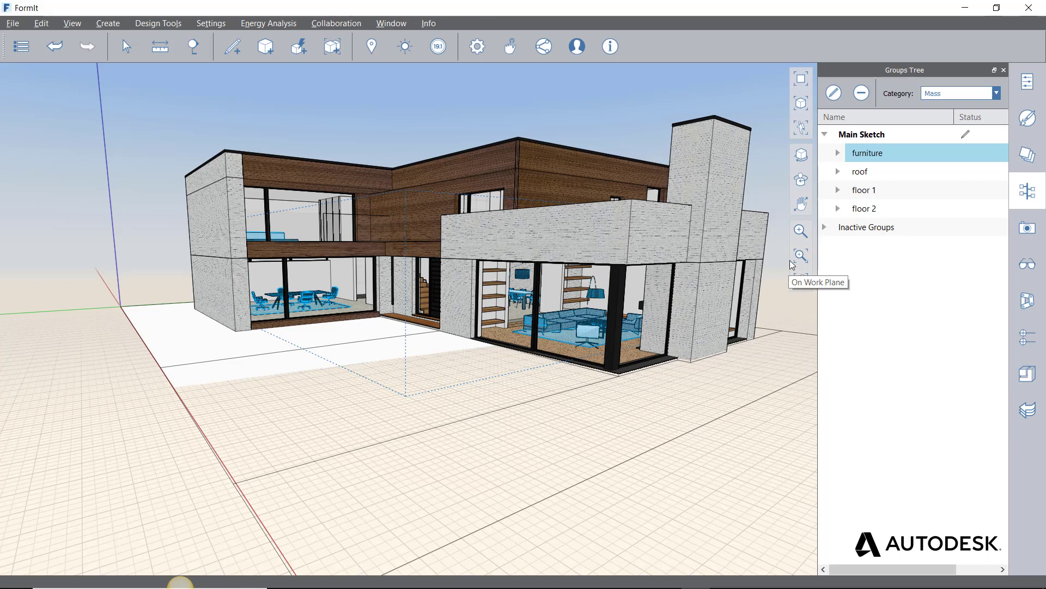
{"action": "right_click", "coordinate": [883, 152]}
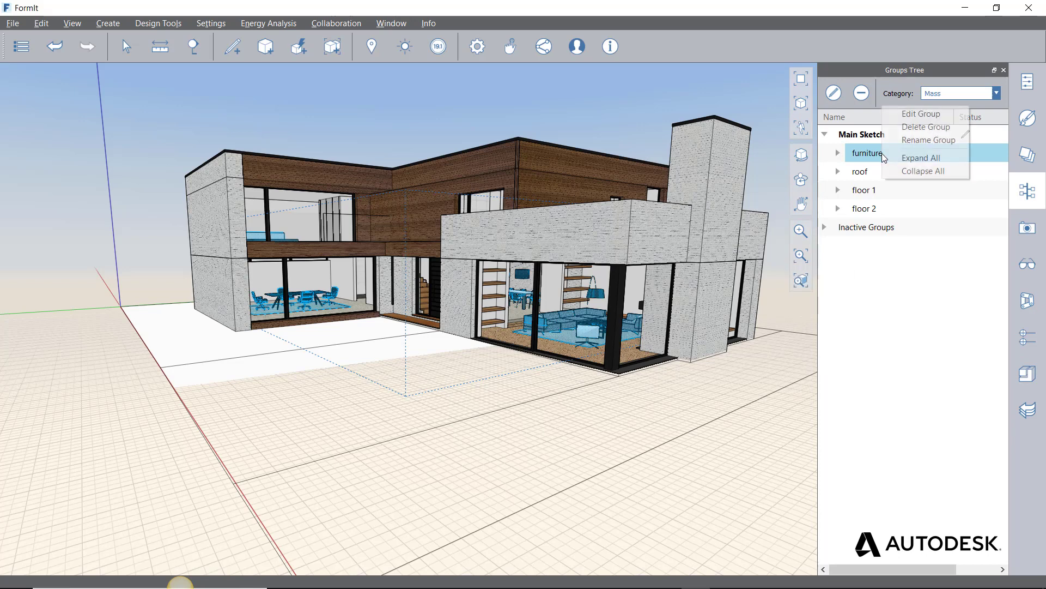
{"action": "left_click", "coordinate": [921, 115]}
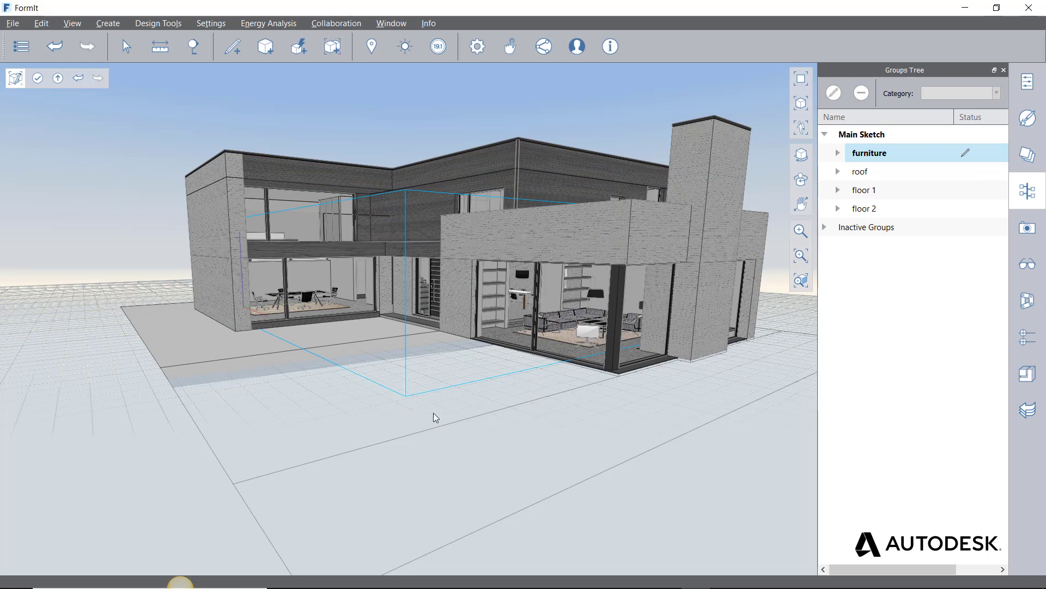
{"action": "key", "text": "h"}
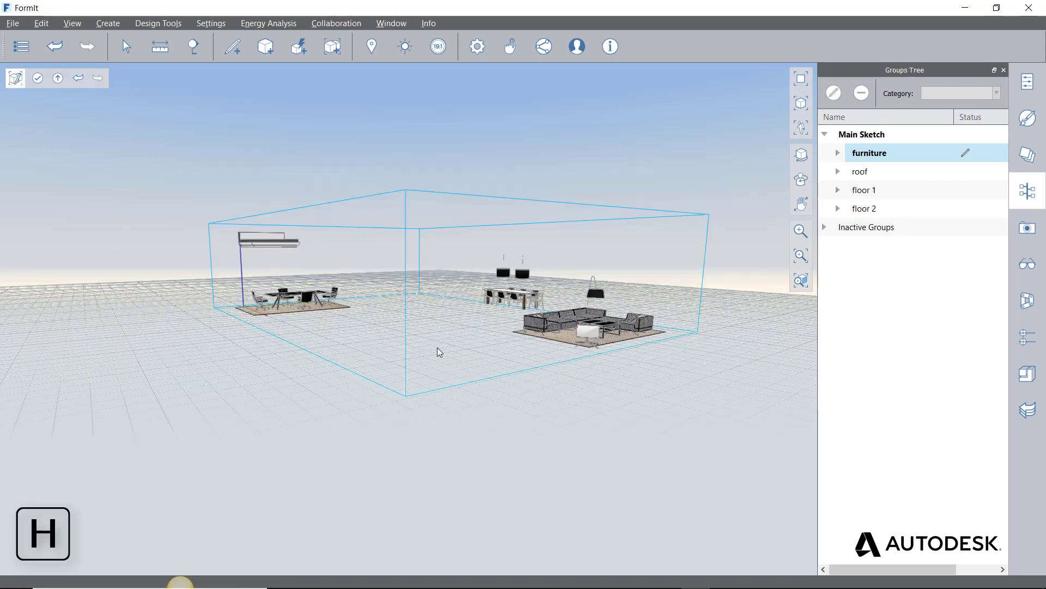
{"action": "middle_click_drag", "start_coordinate": [465, 418], "coordinate": [454, 394]}
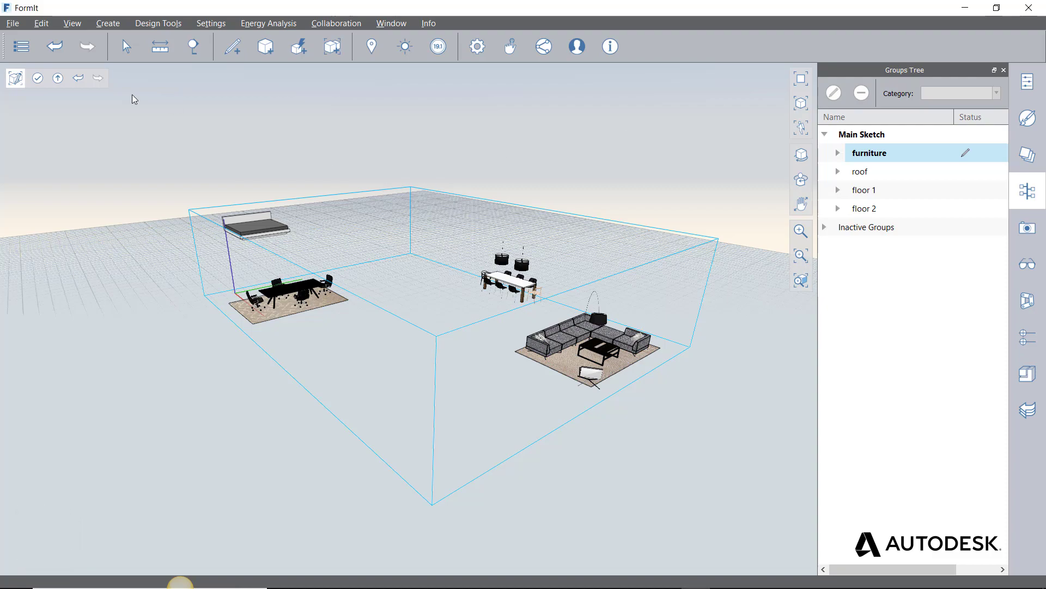
{"action": "left_click", "coordinate": [38, 79]}
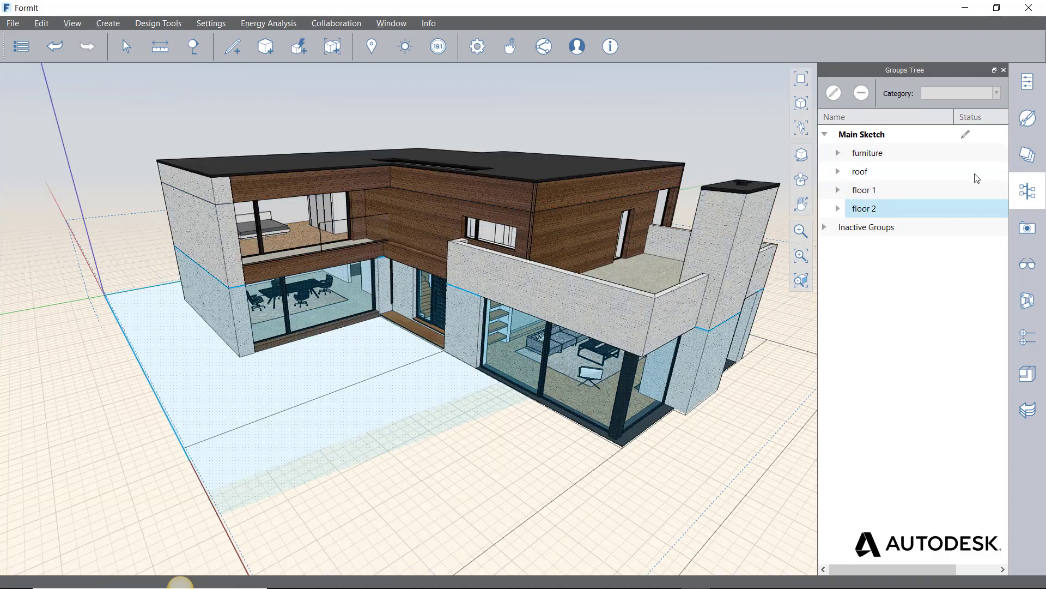
Set the furniture group's category to Furniture and clear the selection
{"action": "left_click", "coordinate": [877, 154]}
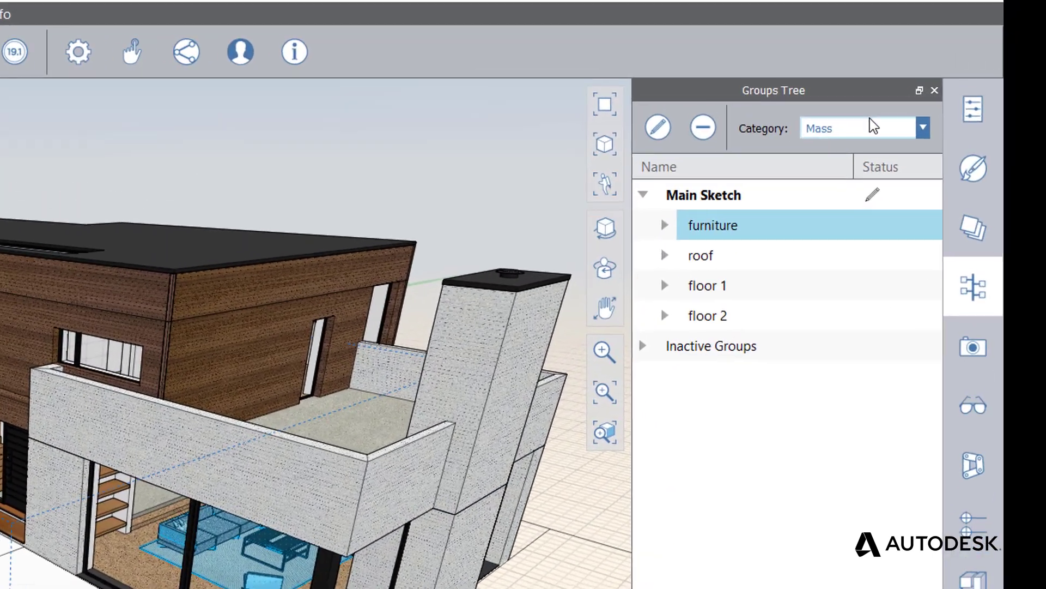
{"action": "left_click", "coordinate": [814, 137]}
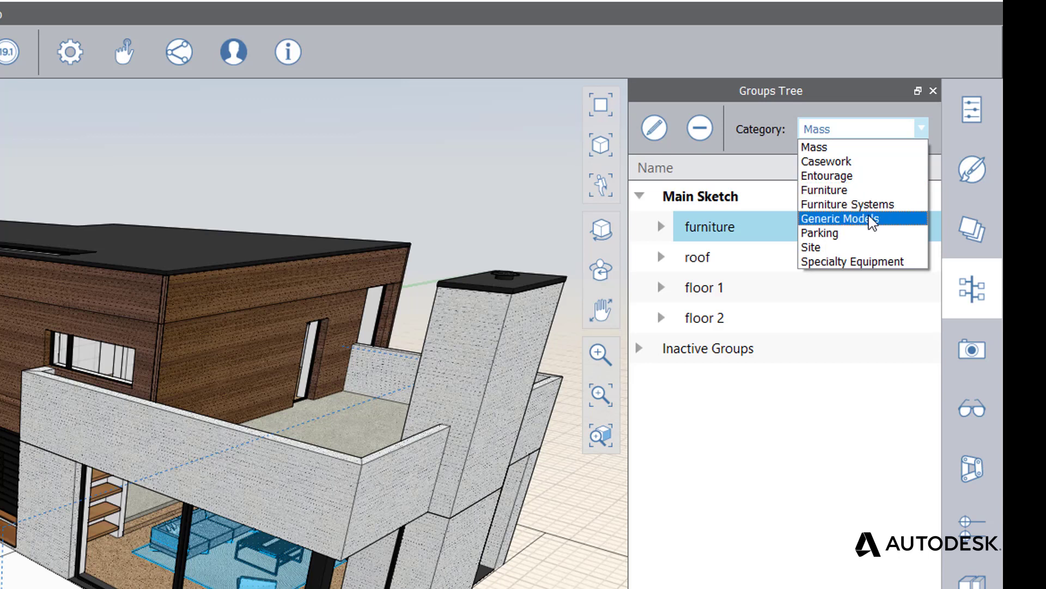
{"action": "left_click", "coordinate": [864, 191]}
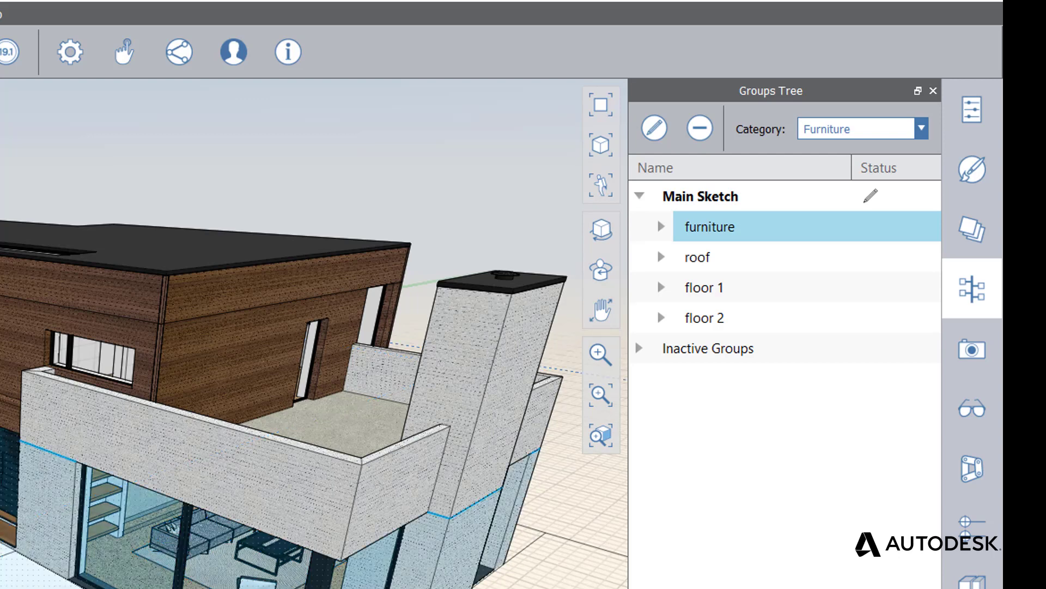
{"action": "key", "text": "Escape"}
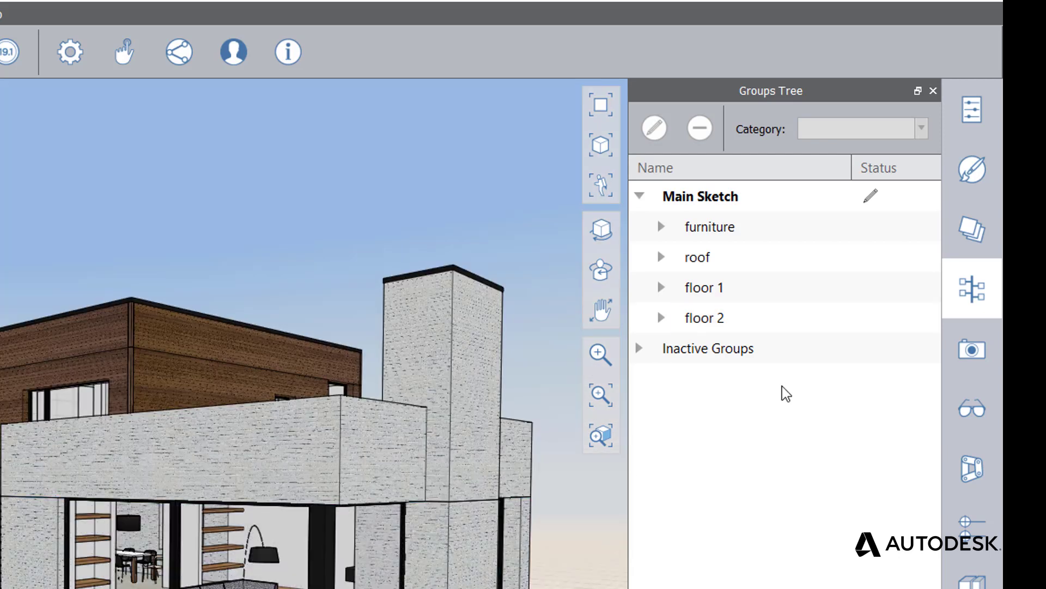
Assign the furniture group to the Furniture layer
{"action": "left_click", "coordinate": [742, 235]}
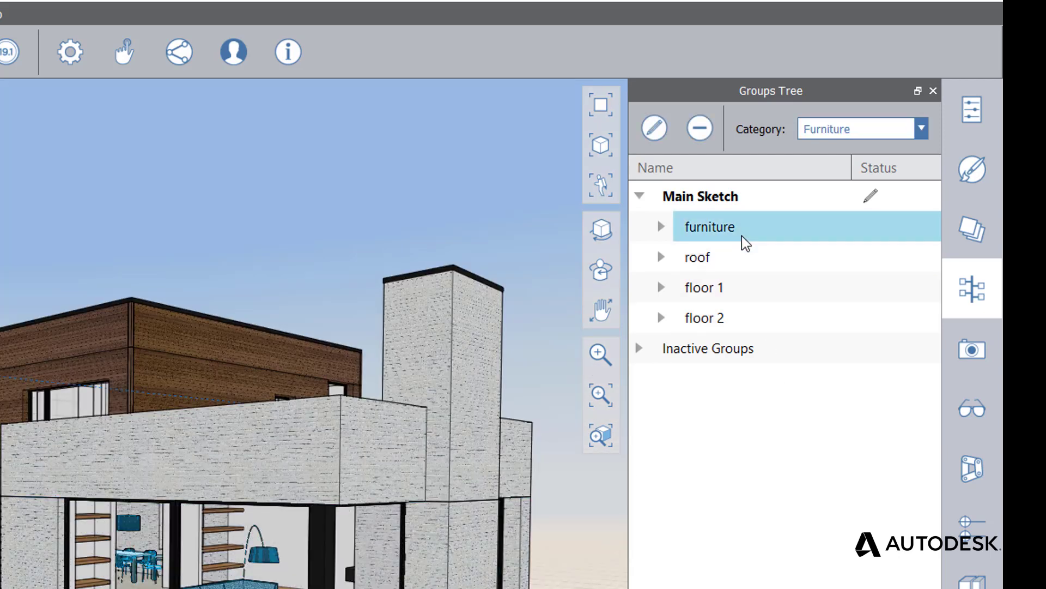
{"action": "left_click", "coordinate": [979, 244]}
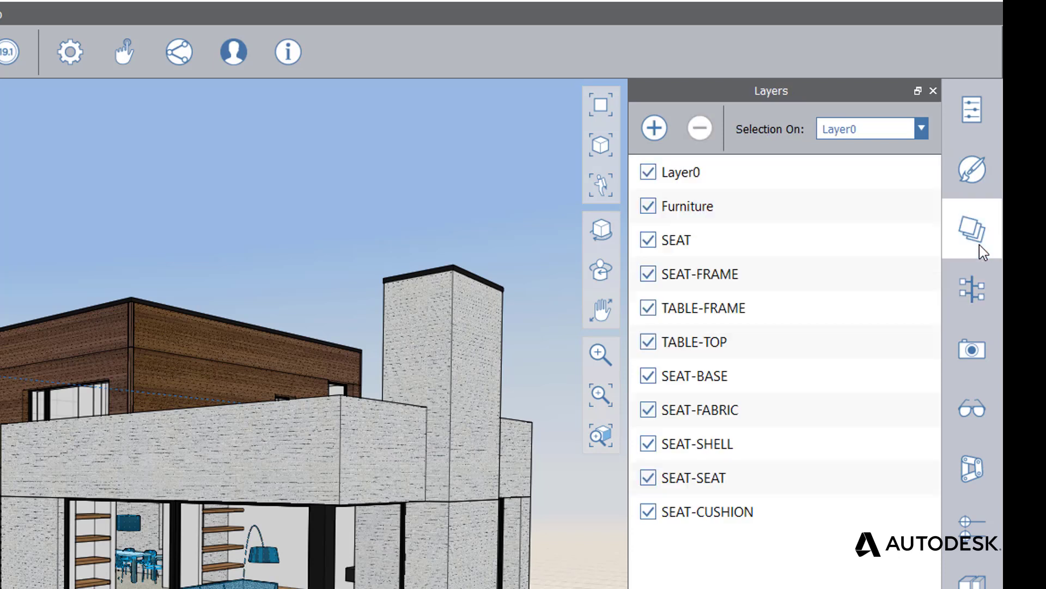
{"action": "left_click", "coordinate": [850, 136]}
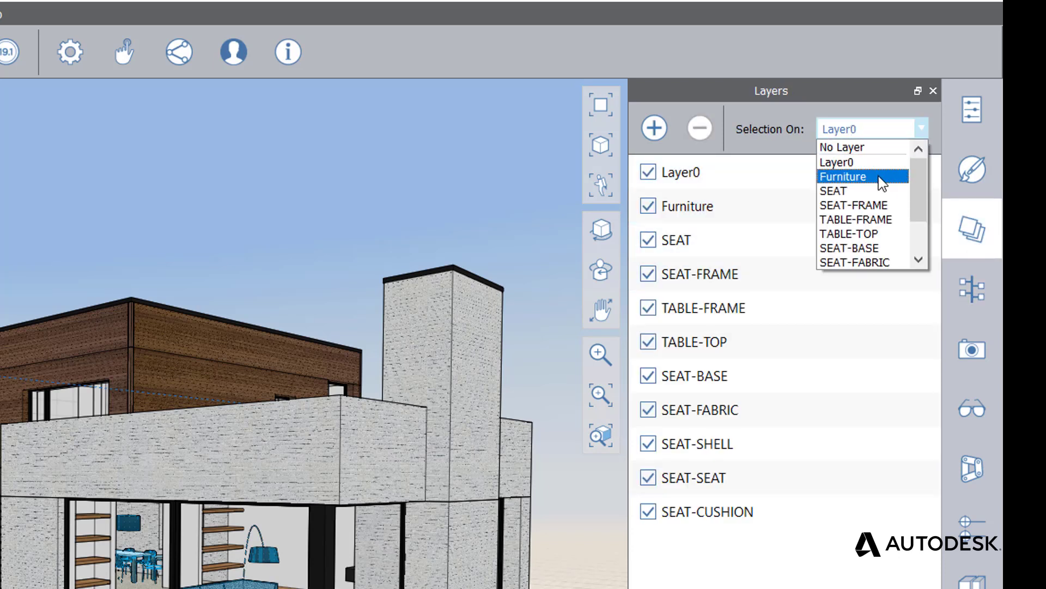
{"action": "left_click", "coordinate": [880, 177]}
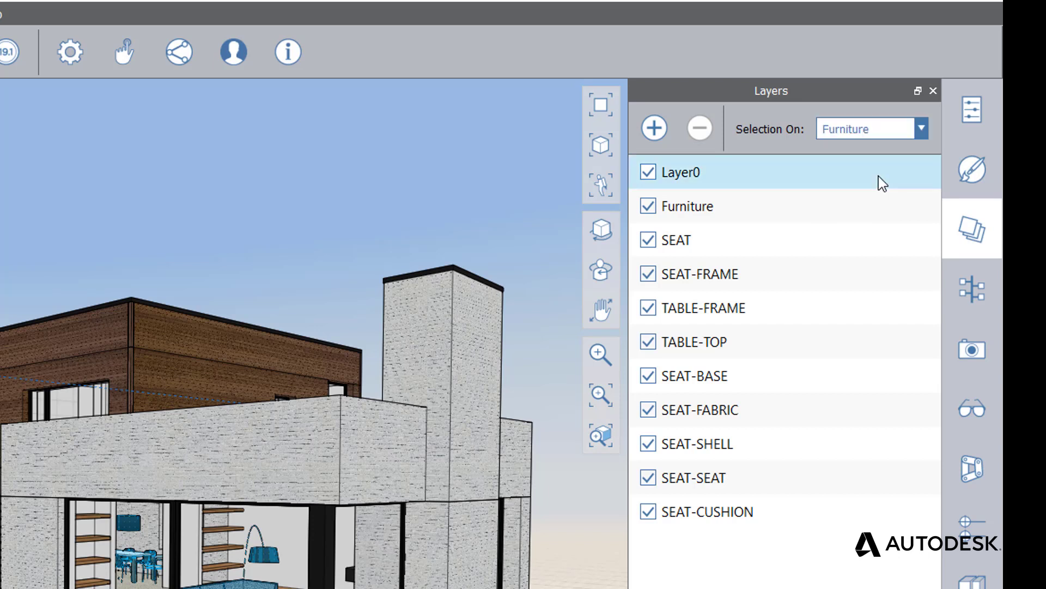
Delete Layer0 from the layers, and switch the Furniture layer off and back on to check what it controls
{"action": "left_click", "coordinate": [713, 175]}
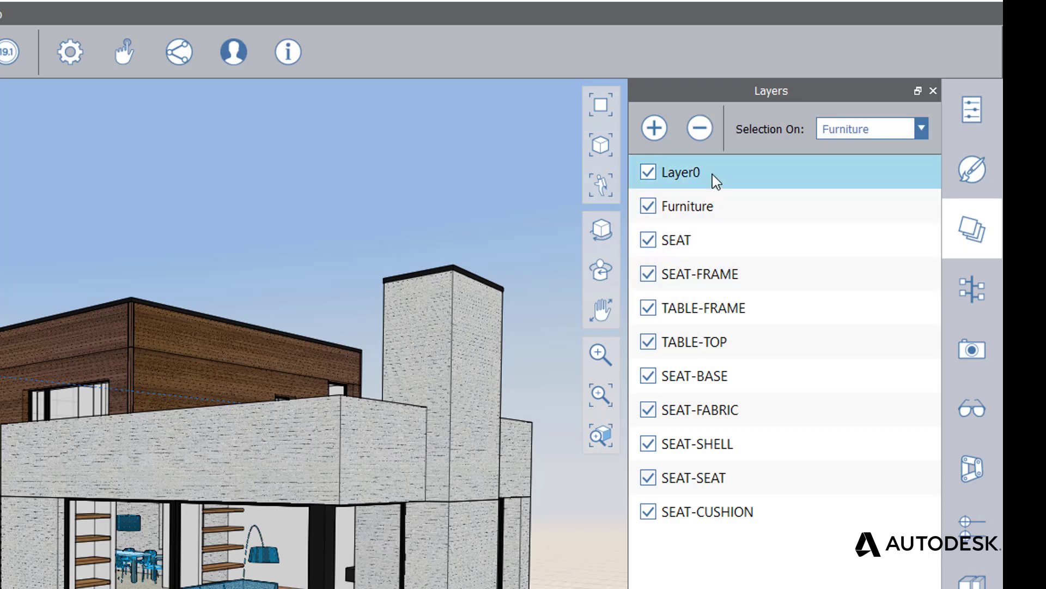
{"action": "left_click", "coordinate": [702, 137]}
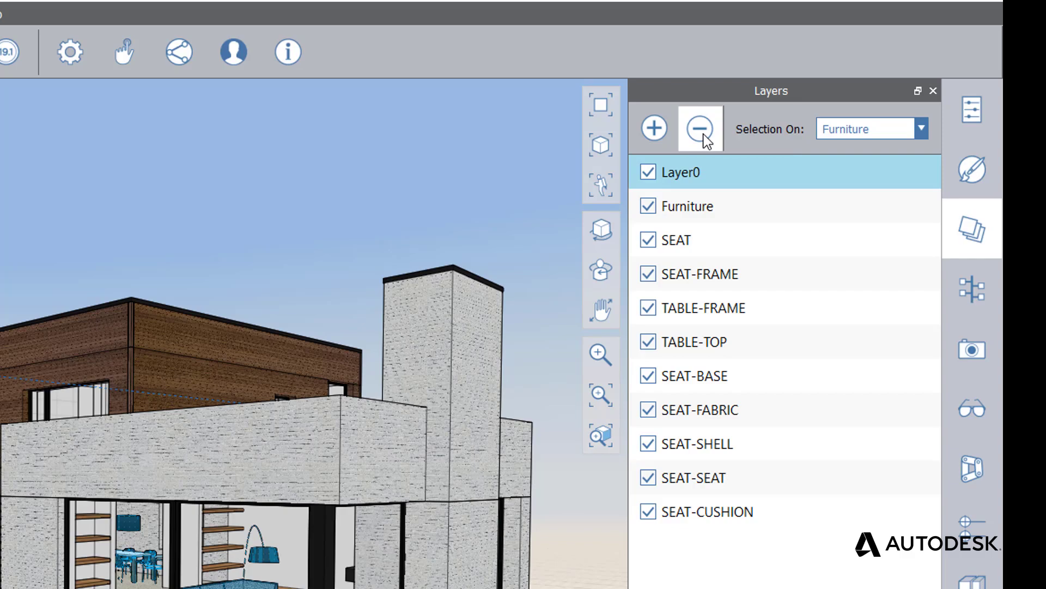
{"action": "left_click", "coordinate": [700, 129]}
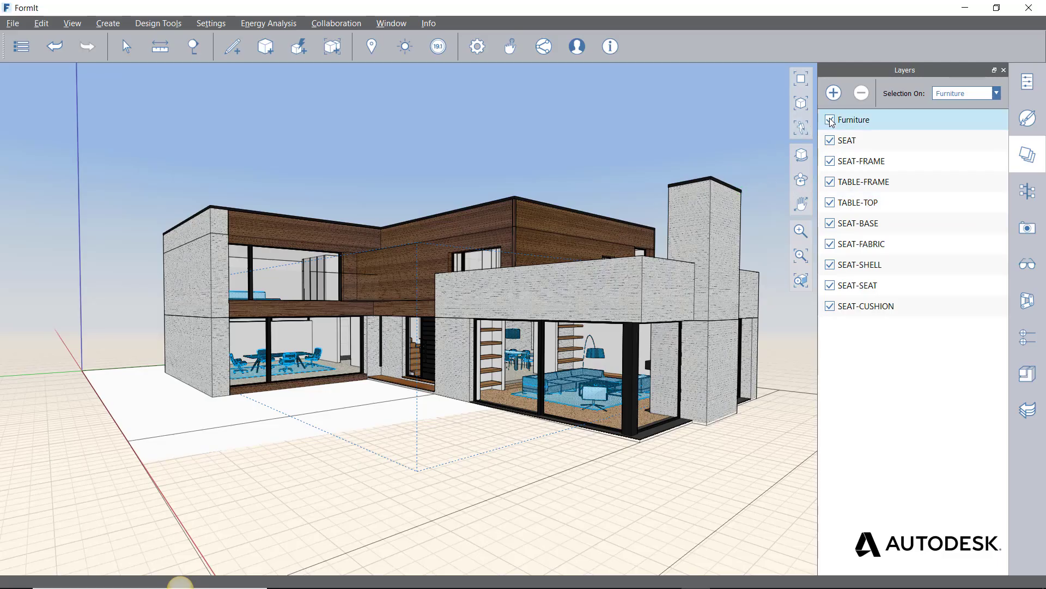
{"action": "left_click", "coordinate": [830, 120]}
{"action": "left_click", "coordinate": [830, 120]}
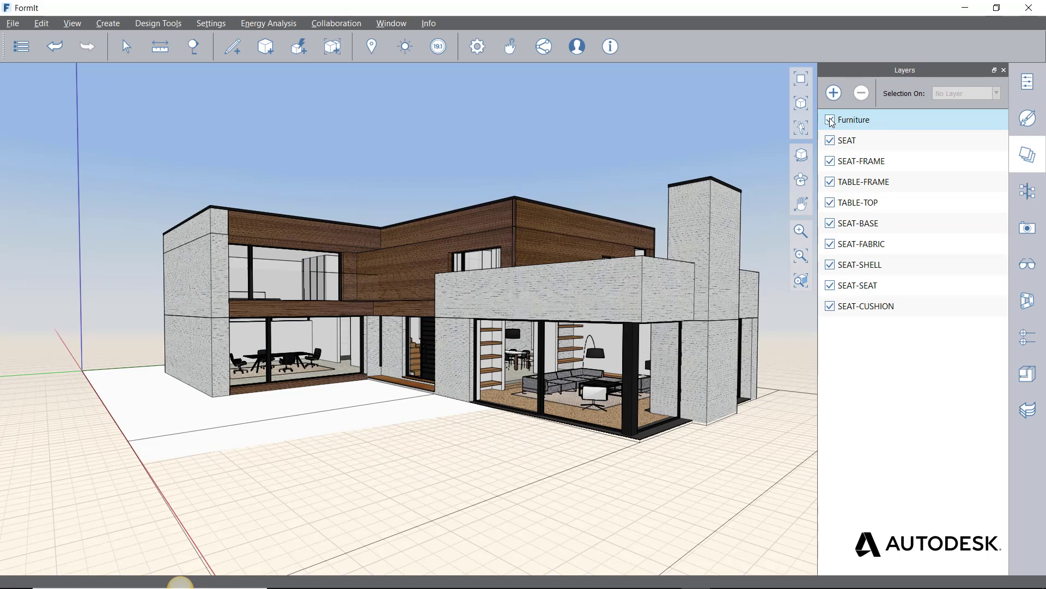
Export only the selected furniture group locally as an AXM file named furniture
{"action": "left_click", "coordinate": [1028, 193]}
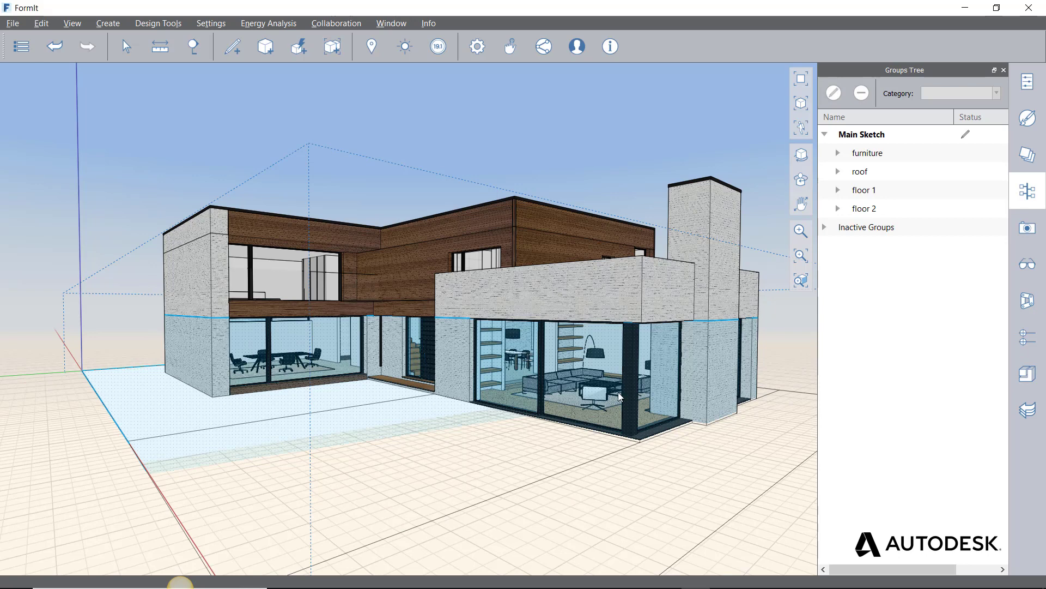
{"action": "left_click", "coordinate": [872, 157]}
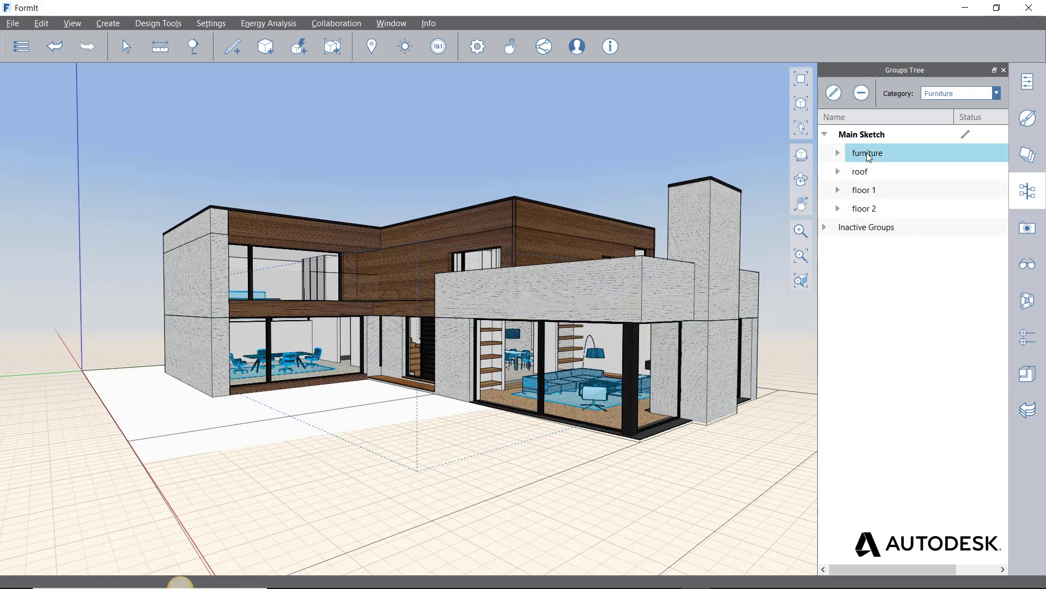
{"action": "left_click", "coordinate": [20, 50]}
{"action": "mouse_move", "coordinate": [67, 189]}
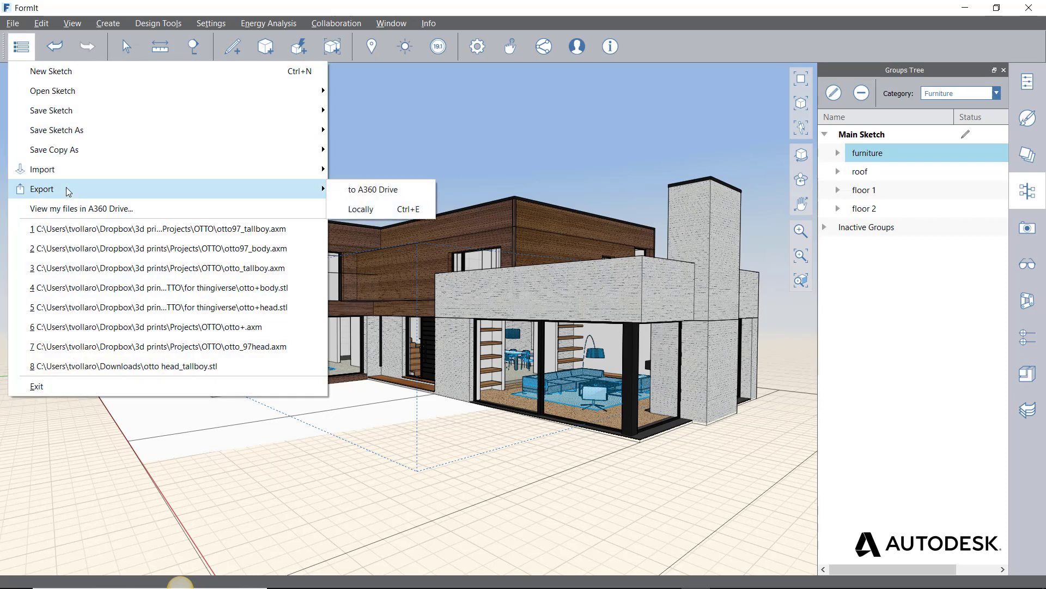
{"action": "left_click", "coordinate": [363, 209]}
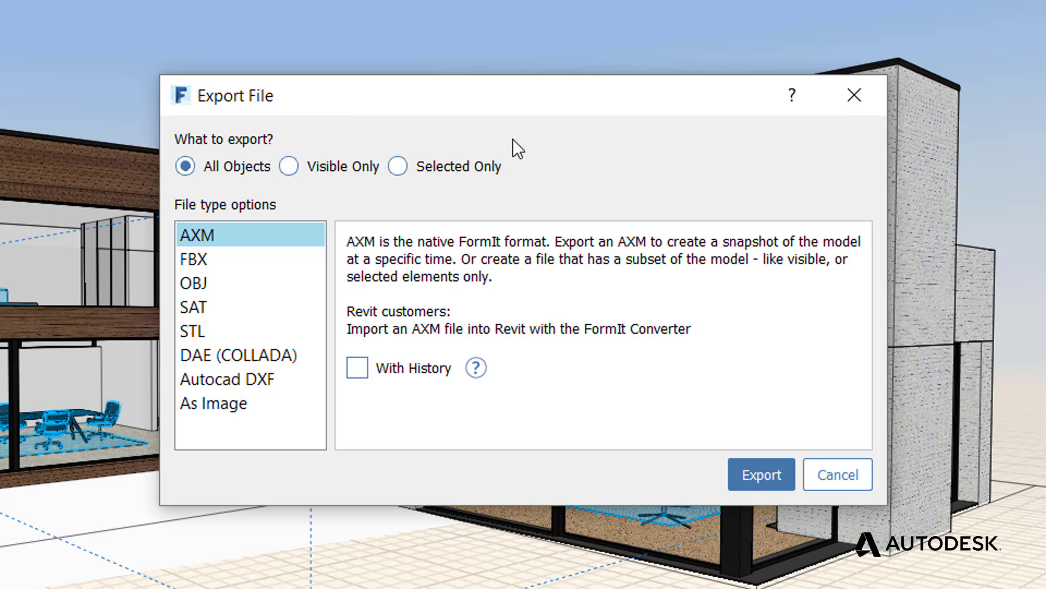
{"action": "left_click", "coordinate": [432, 167]}
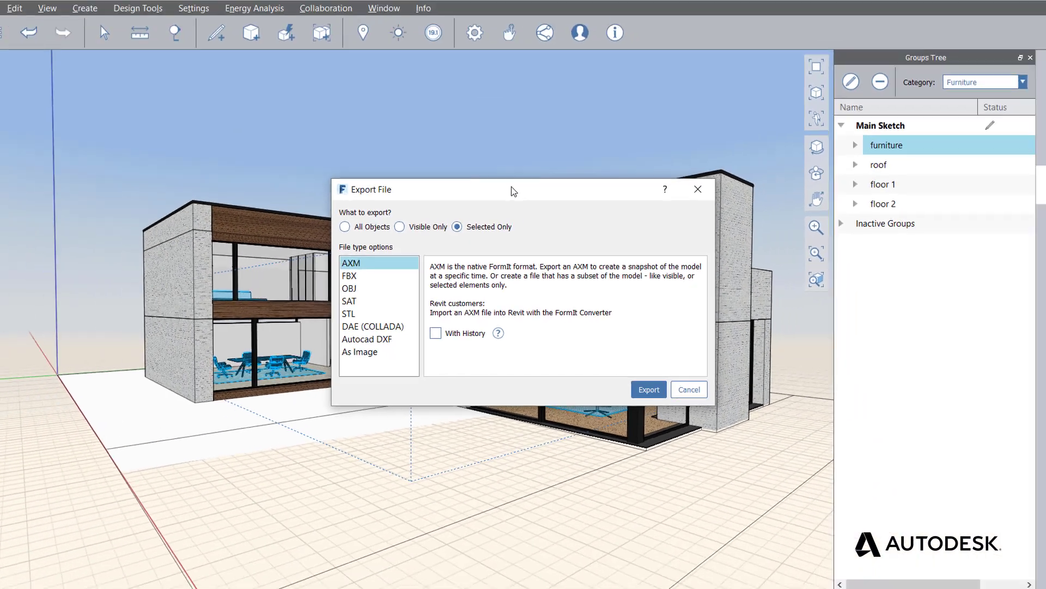
{"action": "left_click_drag", "start_coordinate": [502, 104], "coordinate": [174, 322]}
{"action": "left_click_drag", "start_coordinate": [327, 309], "coordinate": [326, 310]}
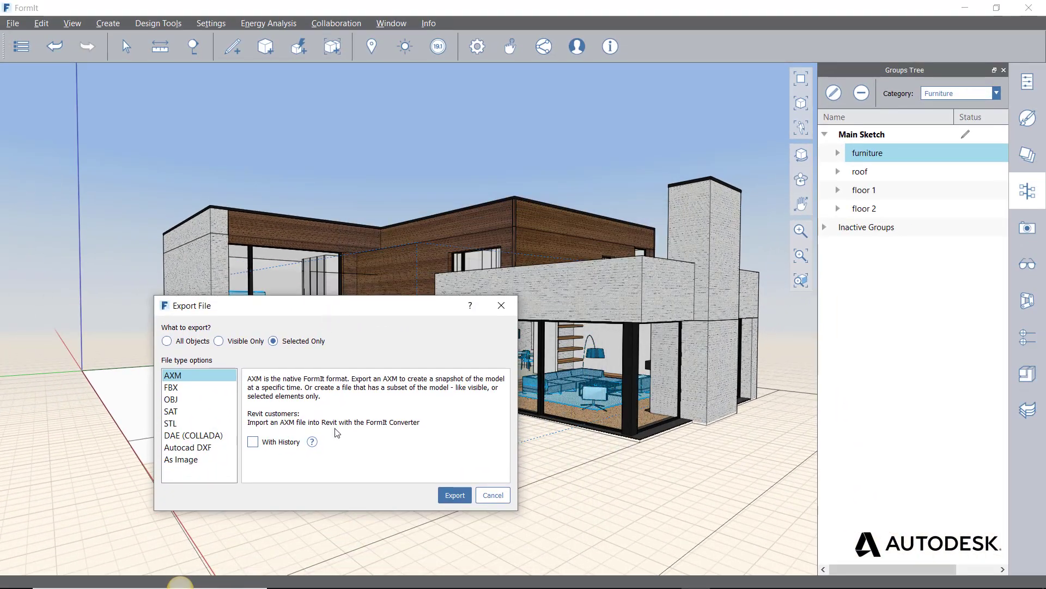
{"action": "left_click", "coordinate": [452, 494]}
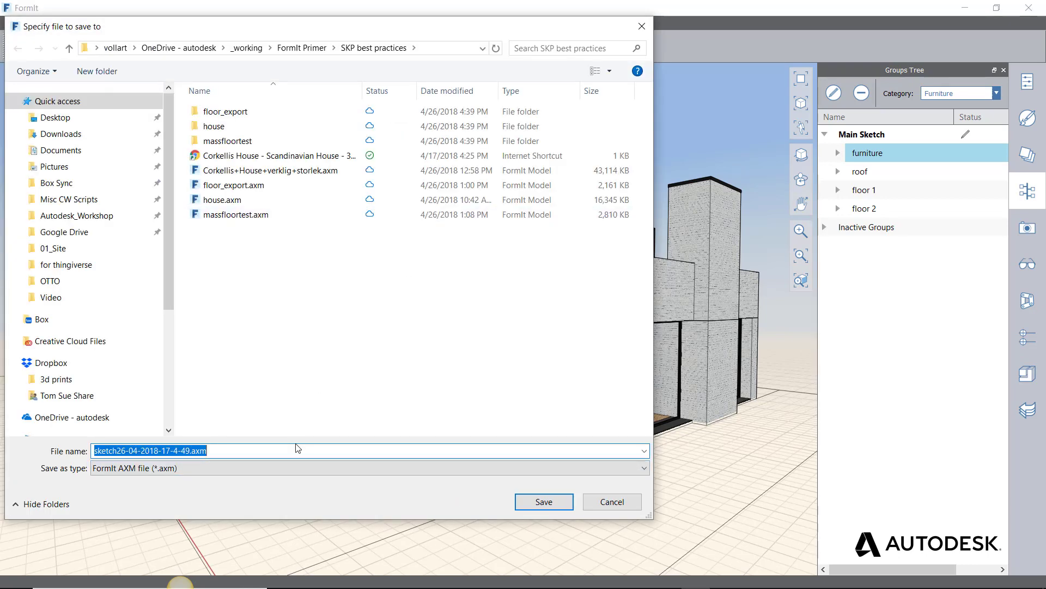
{"action": "type", "text": "furniture"}
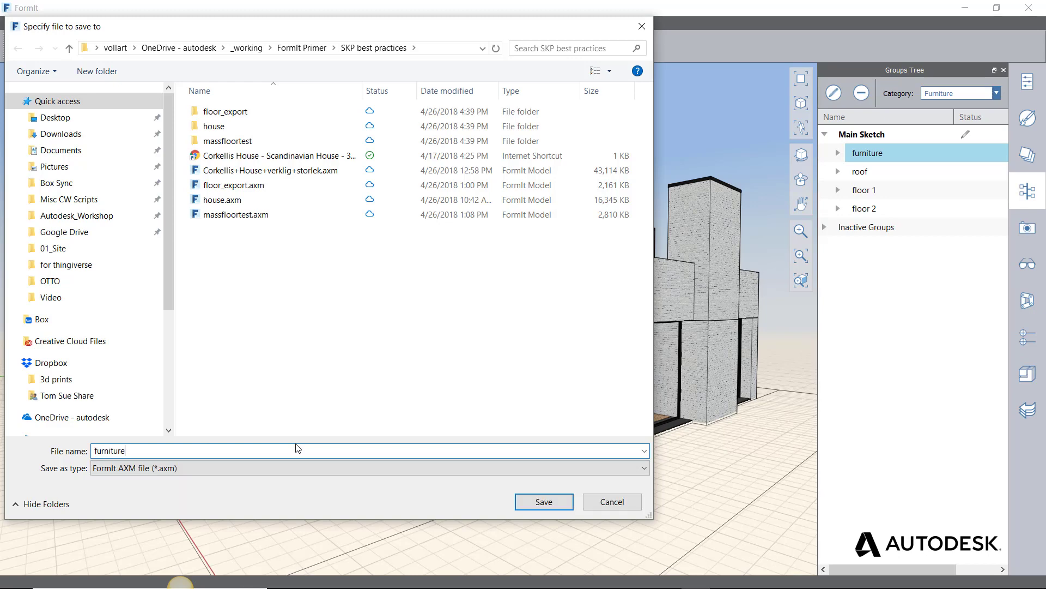
{"action": "key", "text": "Return"}
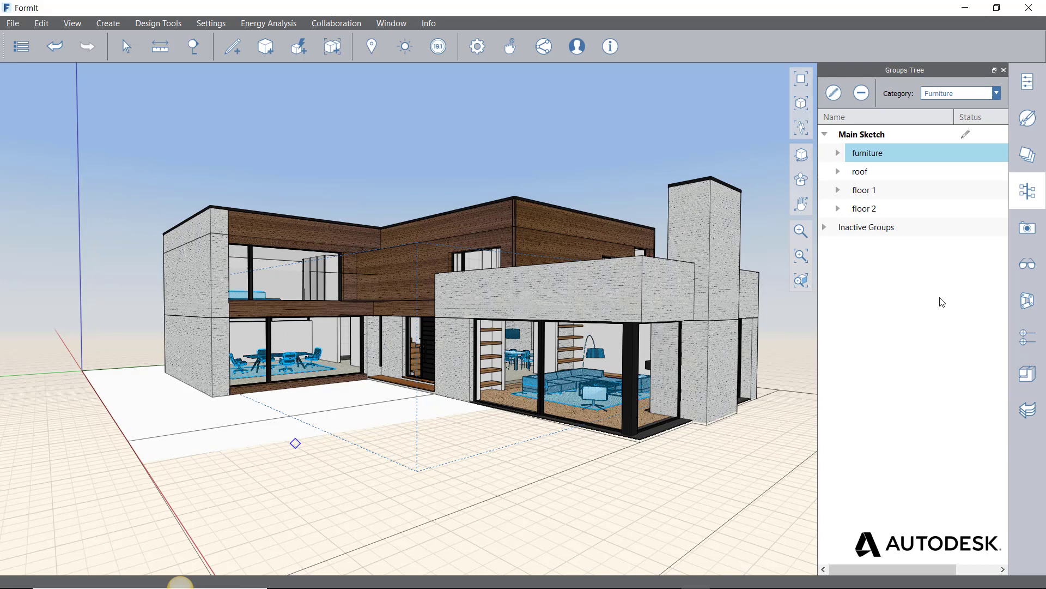
Hide the Furniture layer so that the house is shown without its furniture
{"action": "left_click", "coordinate": [1027, 155]}
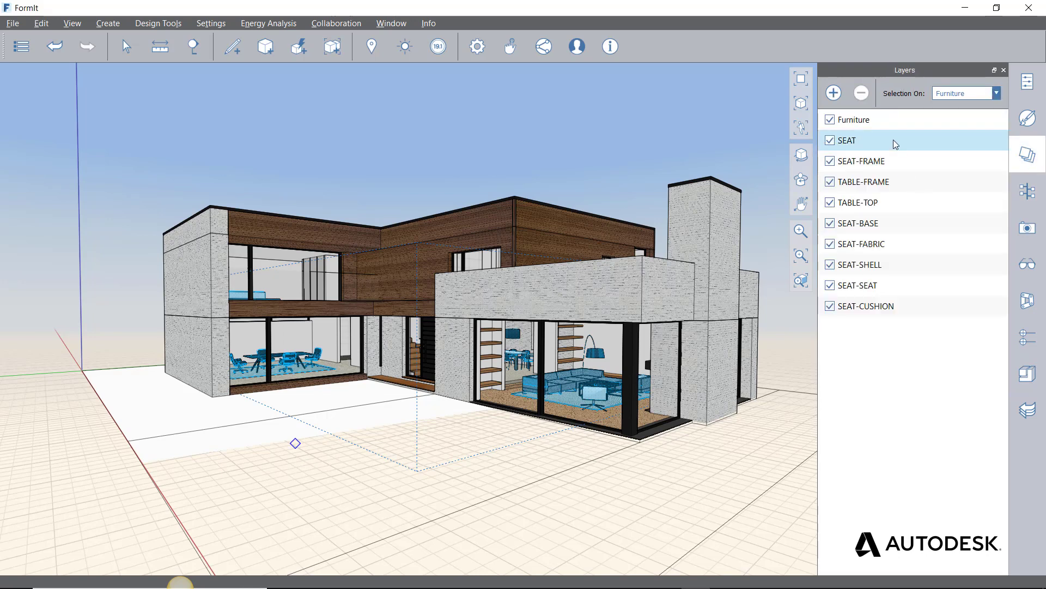
{"action": "left_click", "coordinate": [831, 120]}
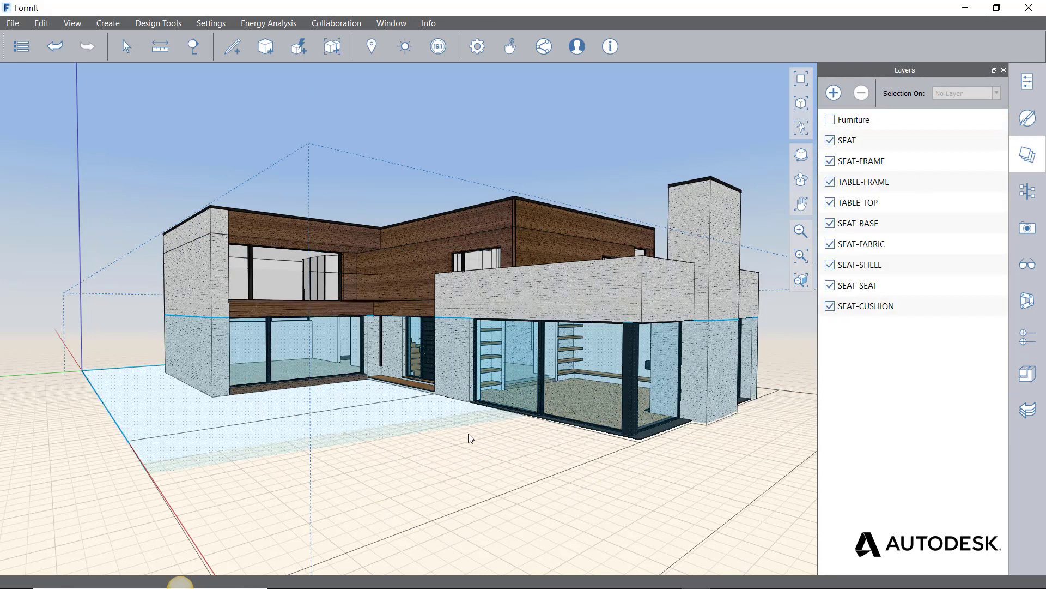
{"action": "middle_click_drag", "start_coordinate": [471, 437], "coordinate": [520, 448]}
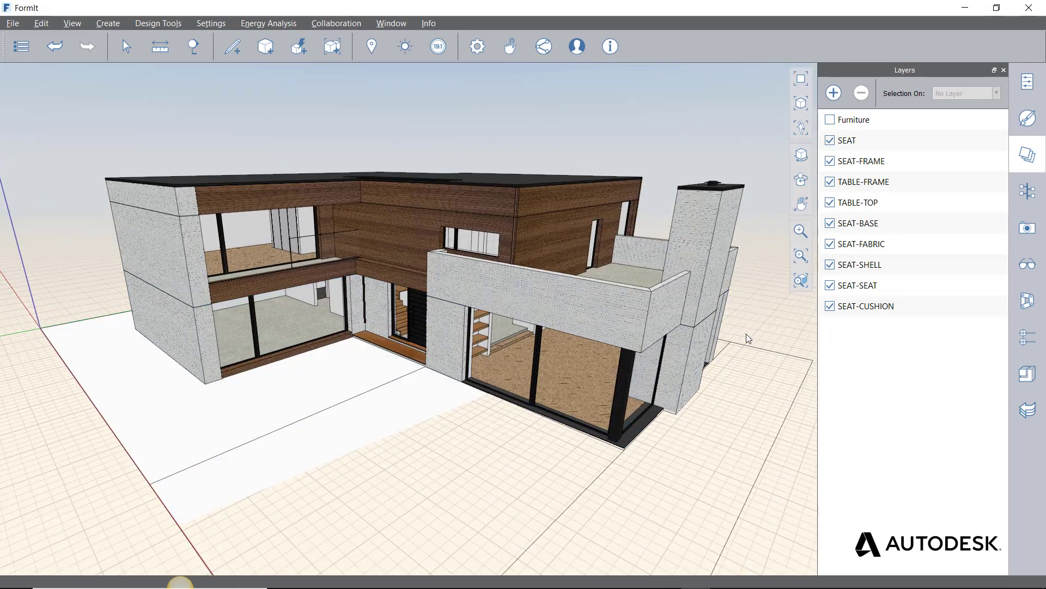
Show the groups tree and open the floor 1 group for editing, viewed from above
{"action": "left_click", "coordinate": [1033, 196]}
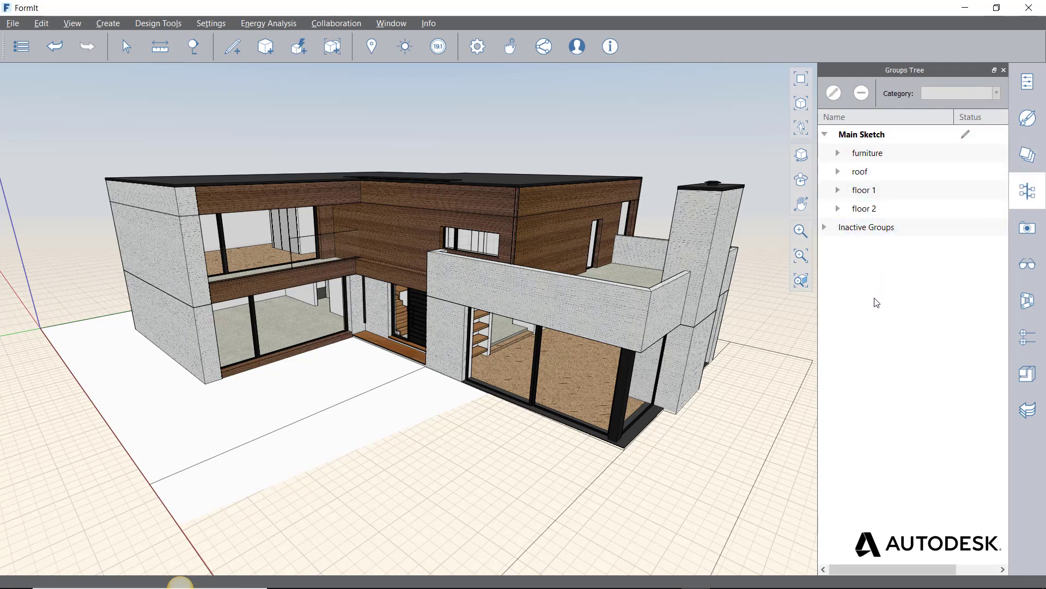
{"action": "left_click", "coordinate": [512, 409]}
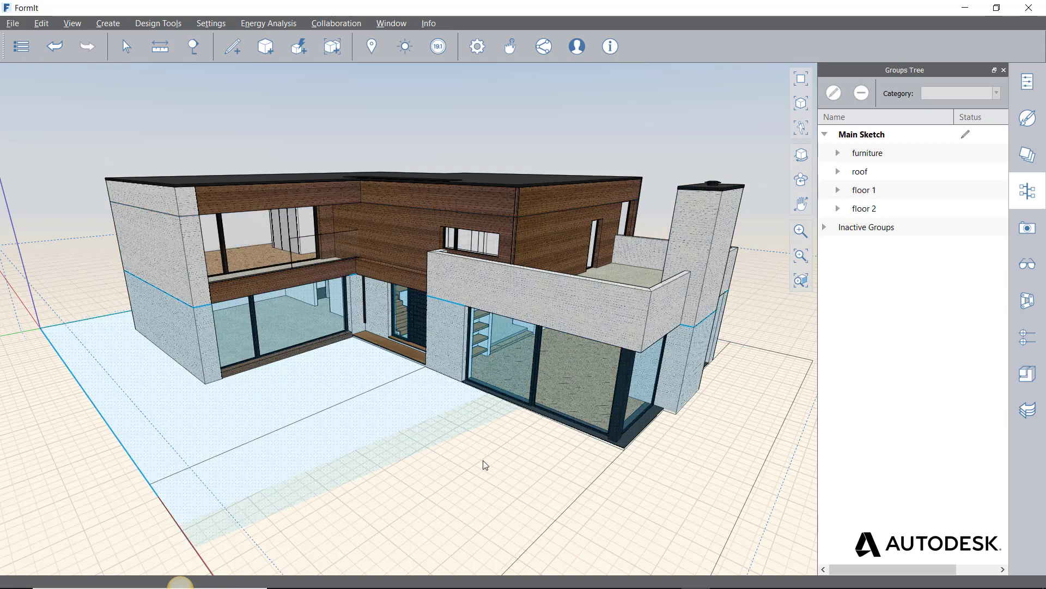
{"action": "middle_click_drag", "start_coordinate": [479, 422], "coordinate": [492, 481]}
{"action": "scroll", "coordinate": [492, 482], "scroll_direction": "up", "scroll_amount": 2}
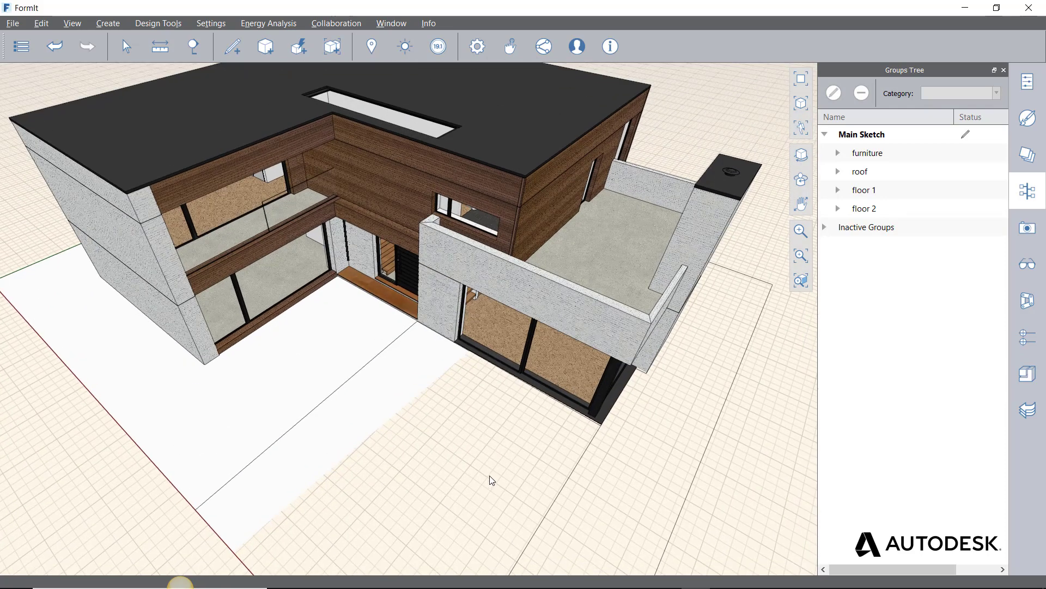
{"action": "scroll", "coordinate": [492, 480], "scroll_direction": "down", "scroll_amount": 2}
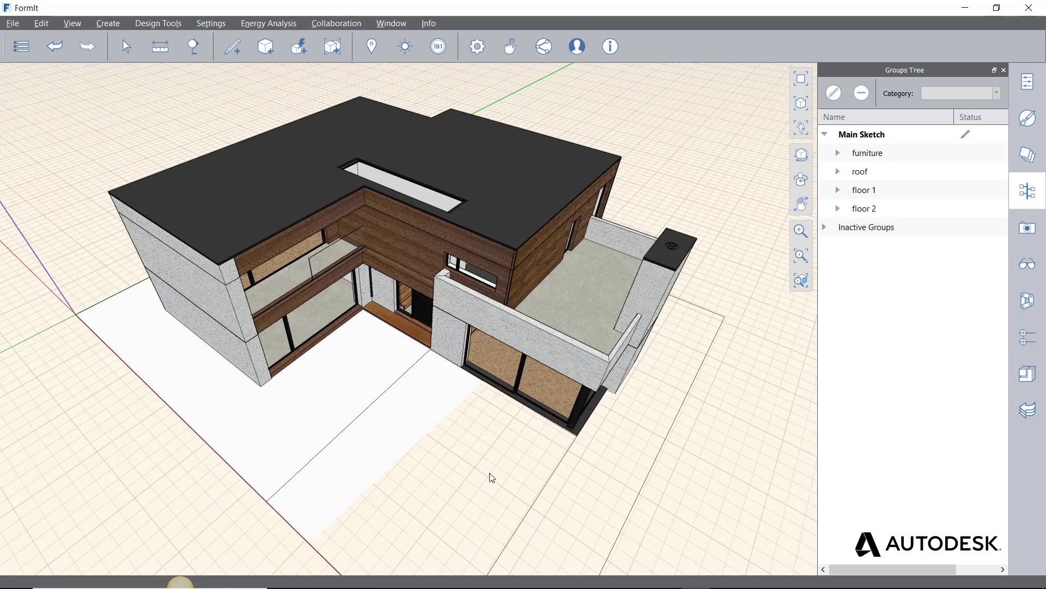
{"action": "mouse_move", "coordinate": [469, 406]}
{"action": "middle_mouse_down"}
{"action": "mouse_move", "coordinate": [433, 352]}
{"action": "mouse_move", "coordinate": [484, 394]}
{"action": "middle_mouse_up"}
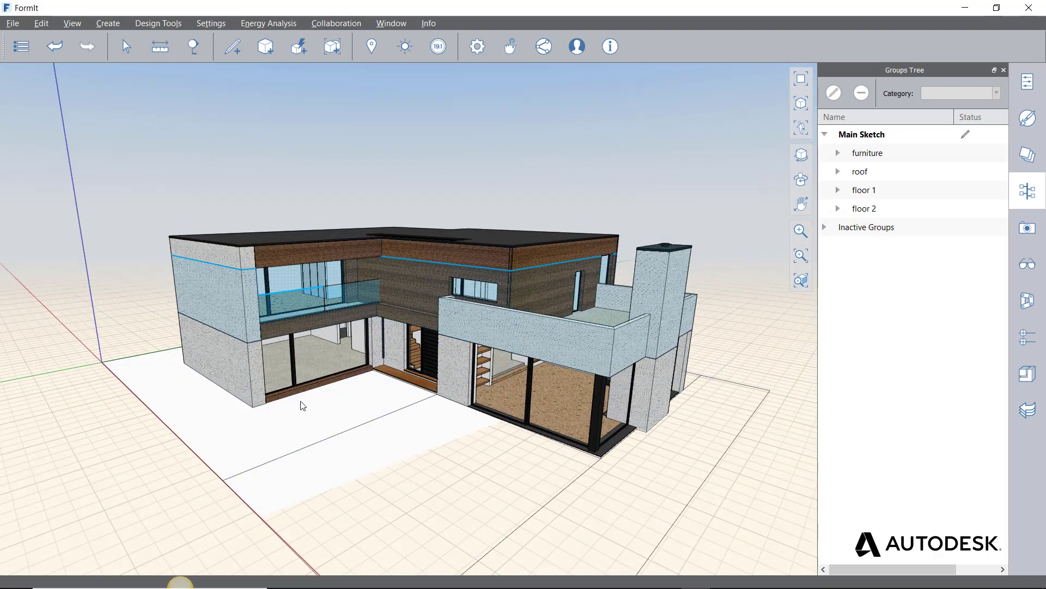
{"action": "double_click", "coordinate": [320, 364]}
{"action": "middle_click_drag", "start_coordinate": [471, 203], "coordinate": [480, 314]}
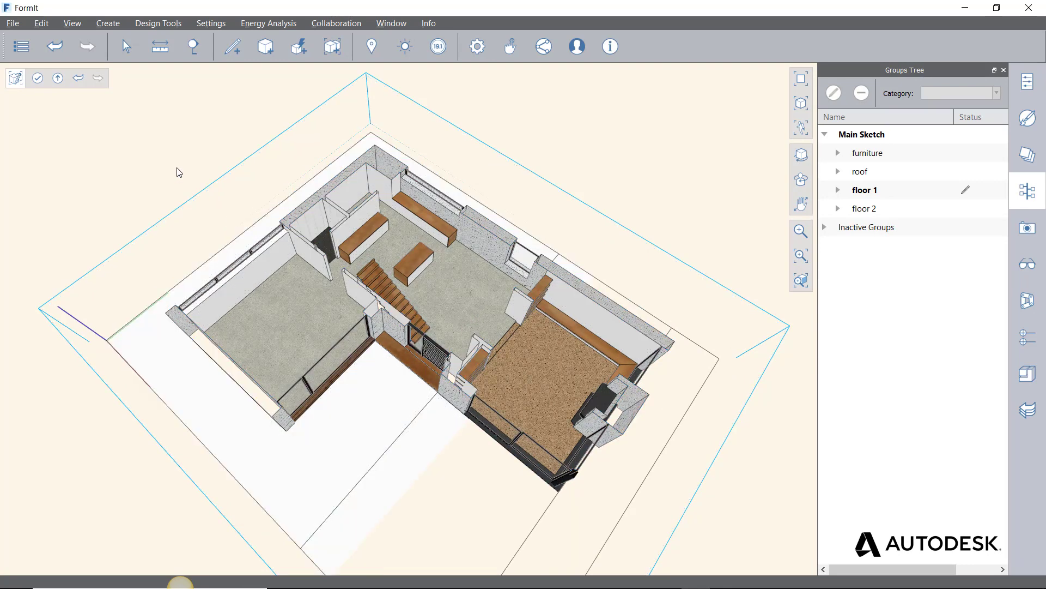
Turn on Identify Watertight Issues for the floor 1 group and display the model diagnostics options in the visual styles
{"action": "key", "text": "d"}
{"action": "key", "text": "w"}
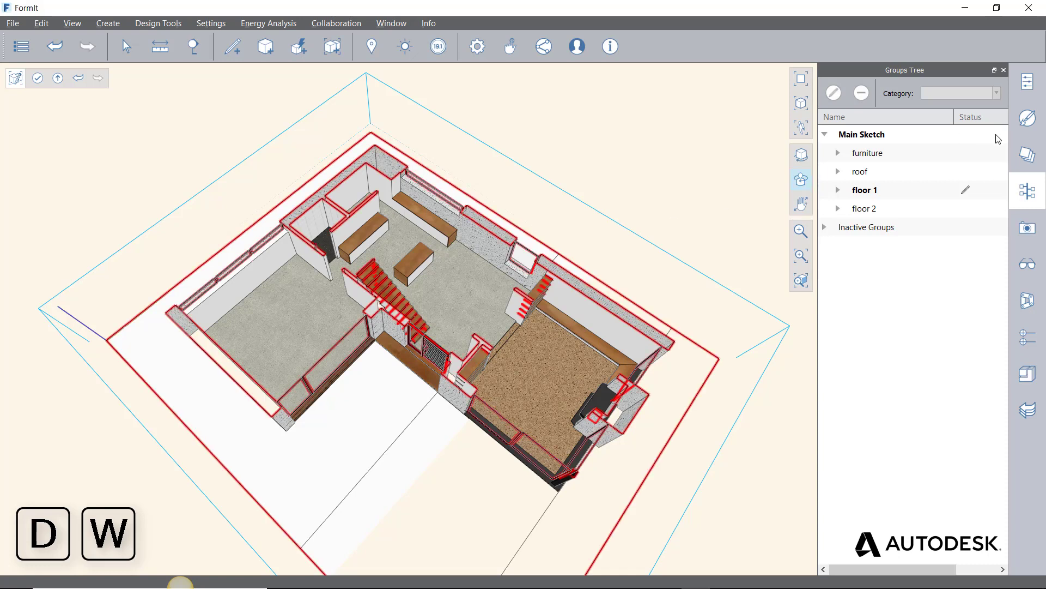
{"action": "left_click", "coordinate": [1028, 264]}
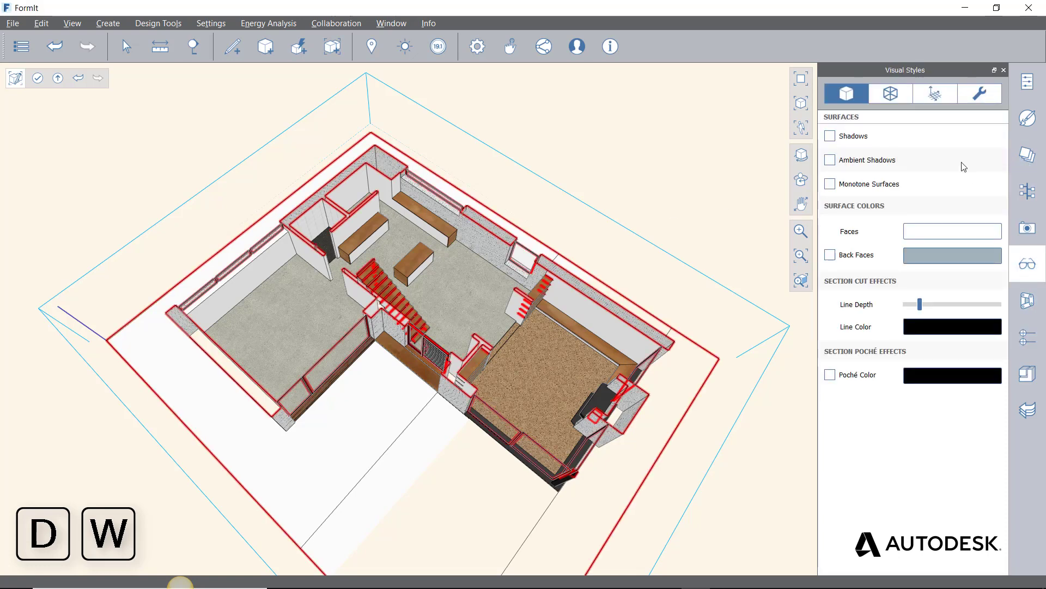
{"action": "left_click", "coordinate": [933, 102]}
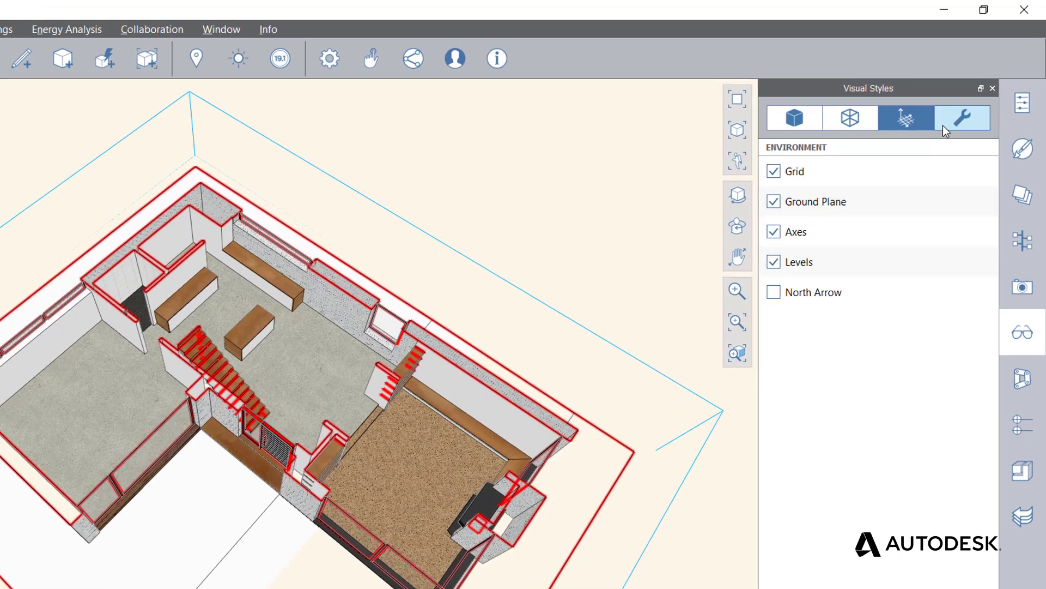
{"action": "left_click", "coordinate": [965, 116]}
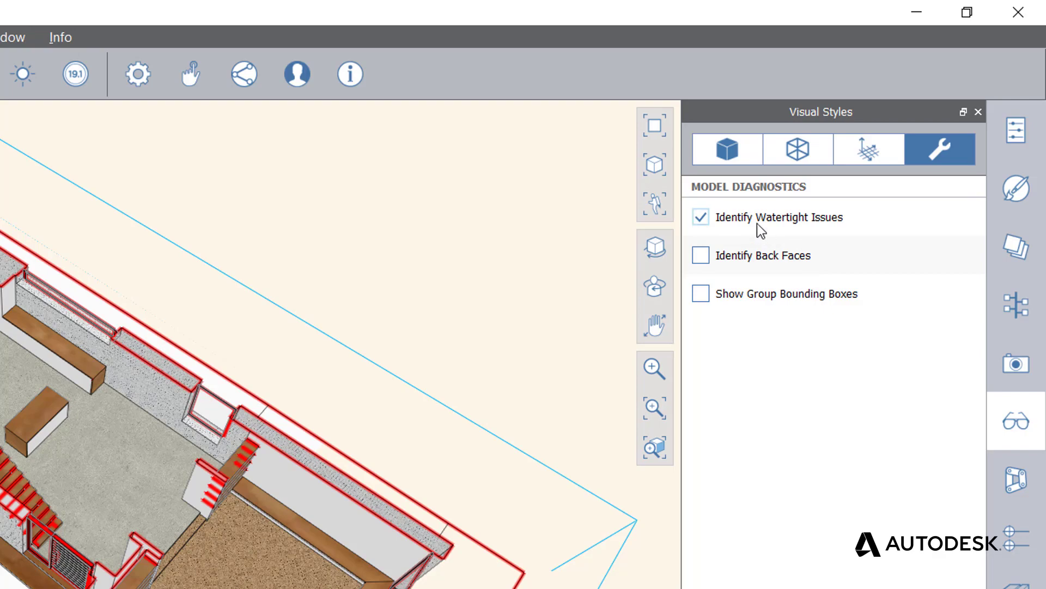
Examine the walls, stairs, shelves, windows and chimney of floor 1 for edges flagged with watertight issues
{"action": "middle_click_drag", "start_coordinate": [381, 305], "coordinate": [404, 588]}
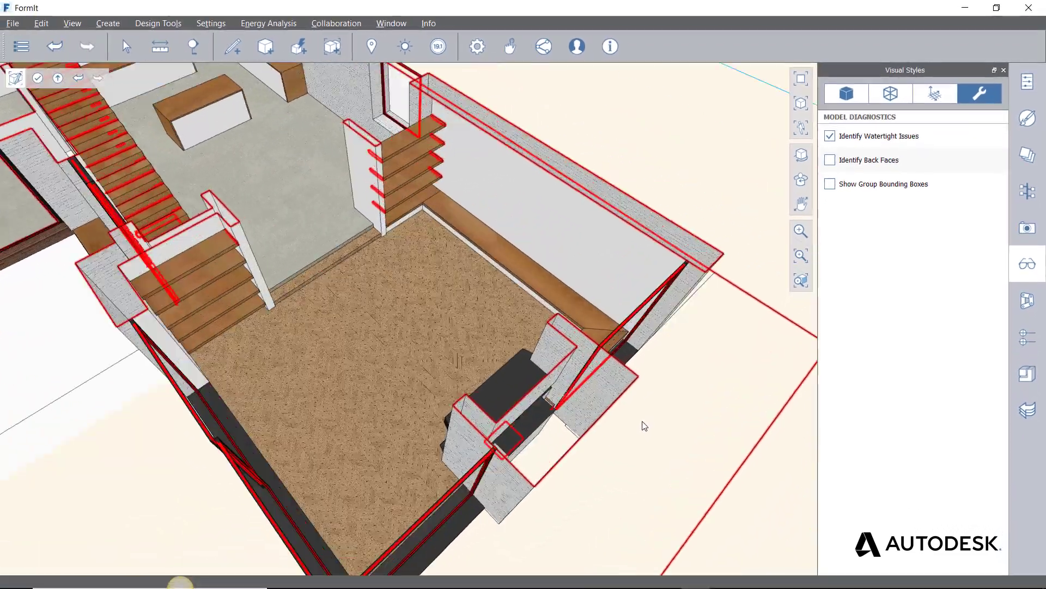
{"action": "middle_click_drag", "start_coordinate": [645, 425], "coordinate": [645, 463]}
{"action": "scroll", "coordinate": [467, 326], "scroll_direction": "down", "scroll_amount": 6}
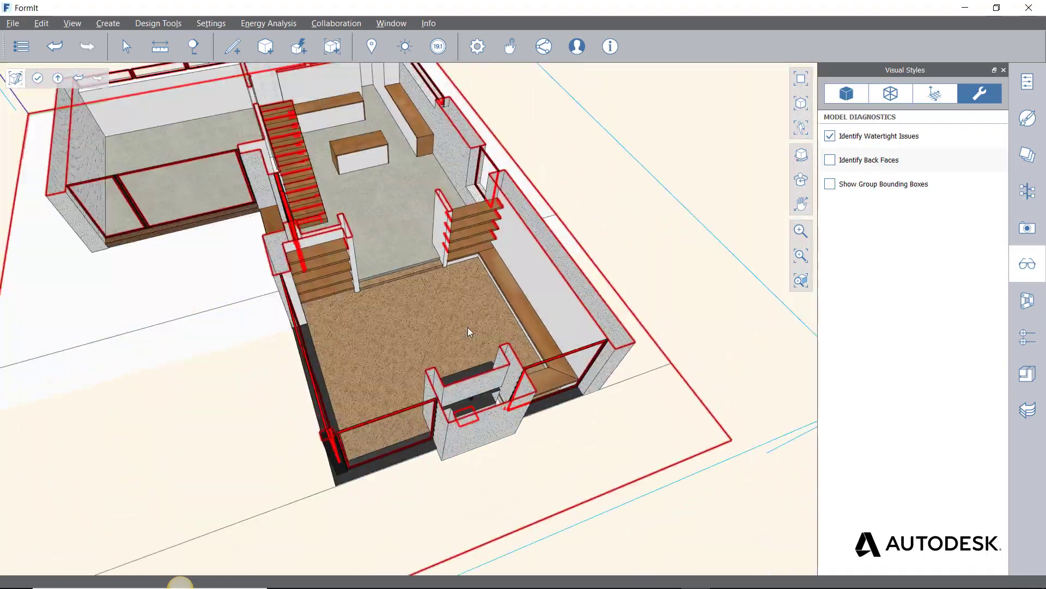
{"action": "middle_click_drag", "start_coordinate": [414, 302], "coordinate": [28, 236]}
{"action": "scroll", "coordinate": [32, 248], "scroll_direction": "up", "scroll_amount": 5}
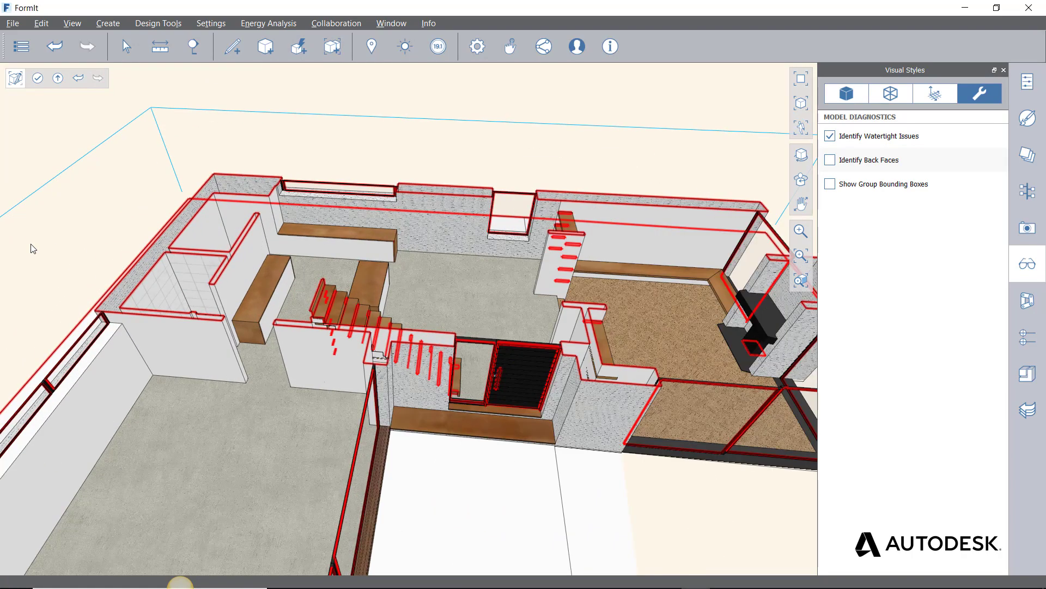
{"action": "middle_click_drag", "start_coordinate": [462, 138], "coordinate": [516, 246]}
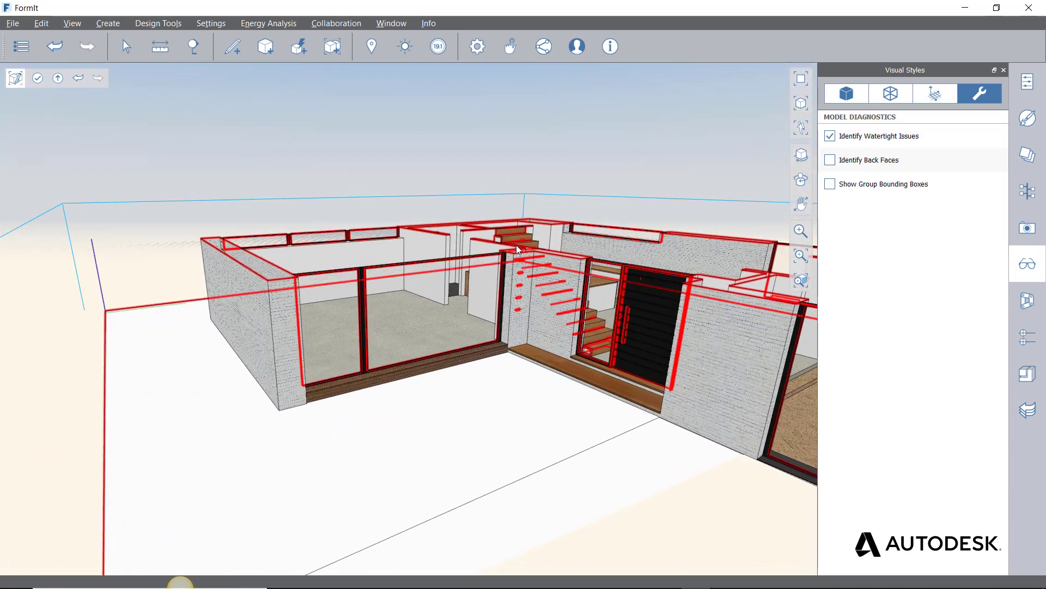
{"action": "middle_click_drag", "start_coordinate": [560, 348], "coordinate": [483, 349]}
{"action": "scroll", "coordinate": [483, 349], "scroll_direction": "down", "scroll_amount": 3}
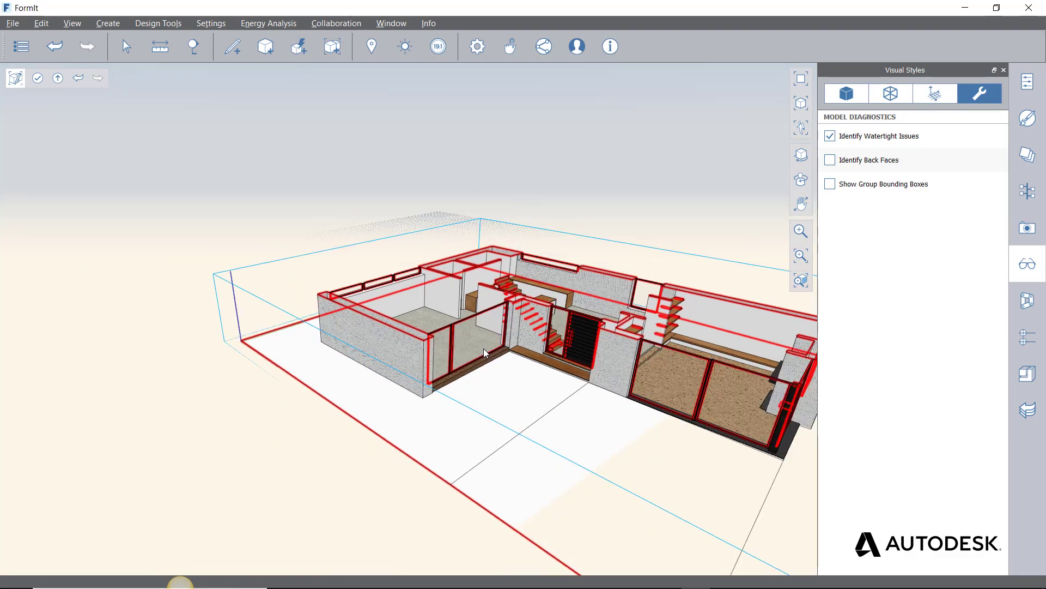
{"action": "scroll", "coordinate": [761, 236], "scroll_direction": "up", "scroll_amount": 6}
{"action": "scroll", "coordinate": [377, 368], "scroll_direction": "down", "scroll_amount": 8}
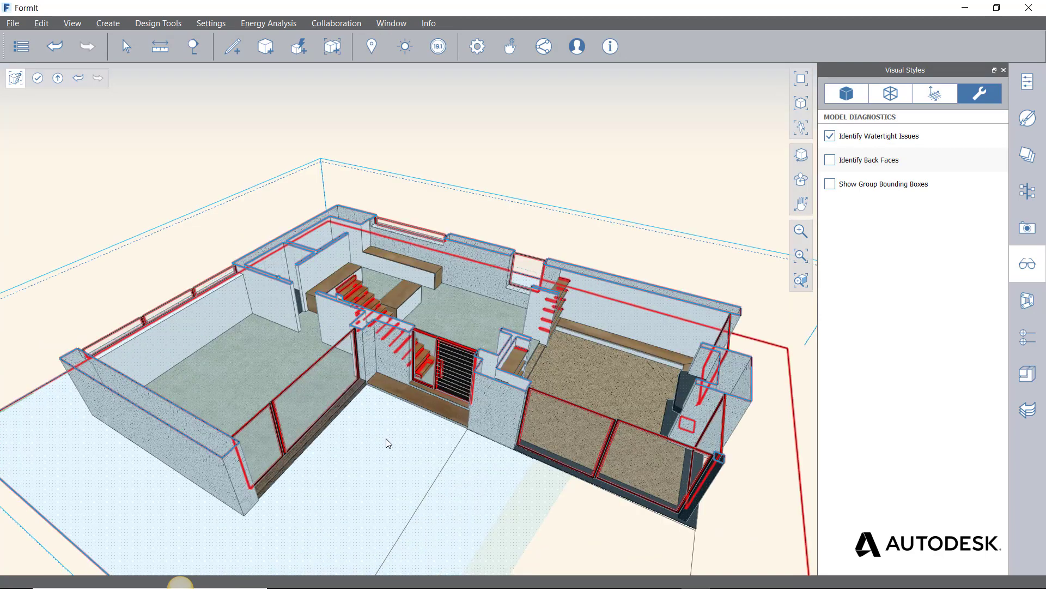
{"action": "scroll", "coordinate": [380, 463], "scroll_direction": "up", "scroll_amount": 2}
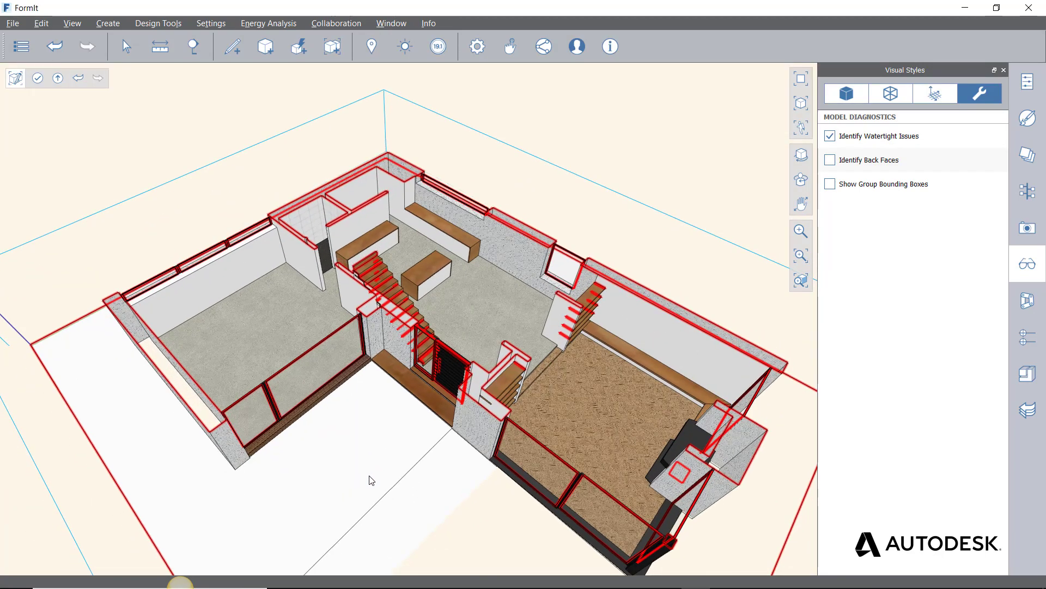
{"action": "scroll", "coordinate": [580, 406], "scroll_direction": "up", "scroll_amount": 3}
{"action": "scroll", "coordinate": [579, 401], "scroll_direction": "up", "scroll_amount": 3}
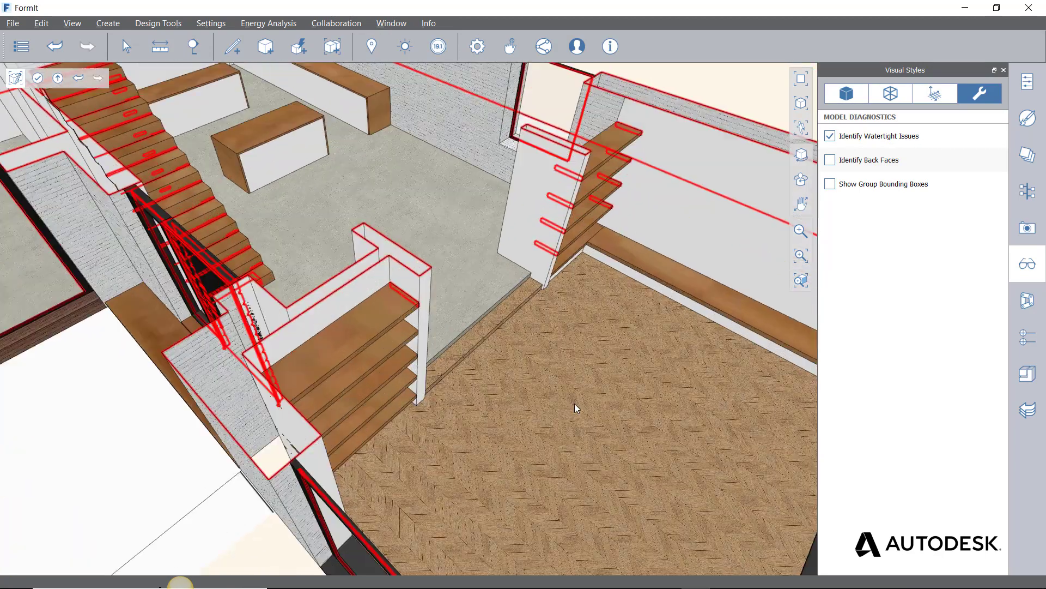
{"action": "scroll", "coordinate": [255, 381], "scroll_direction": "up", "scroll_amount": 2}
{"action": "scroll", "coordinate": [255, 381], "scroll_direction": "down", "scroll_amount": 1}
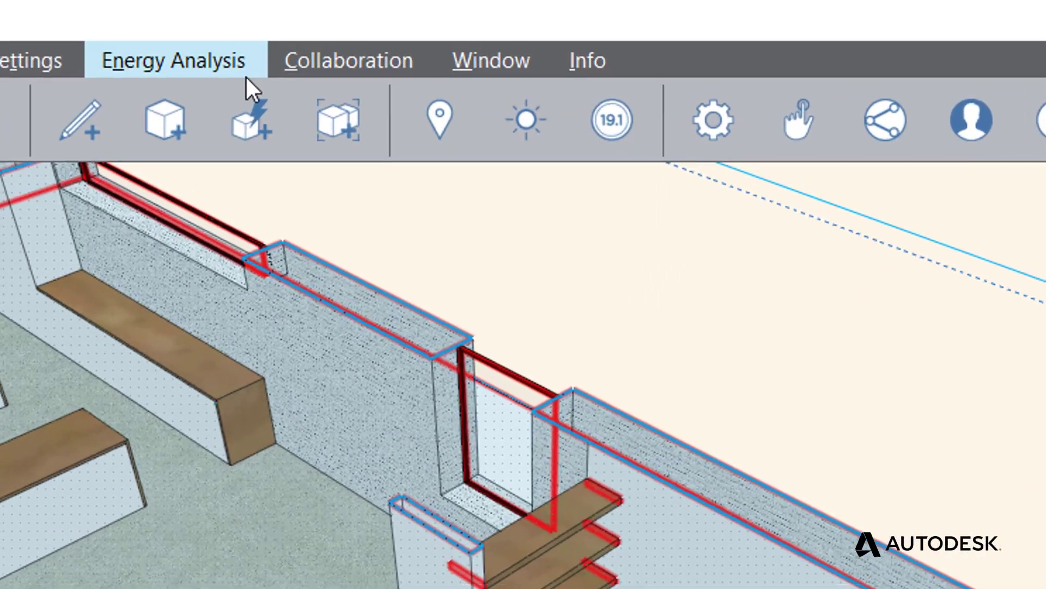
Examine the whole floor 1 group from several angles for edges flagged with watertight issues
{"action": "left_click", "coordinate": [252, 121]}
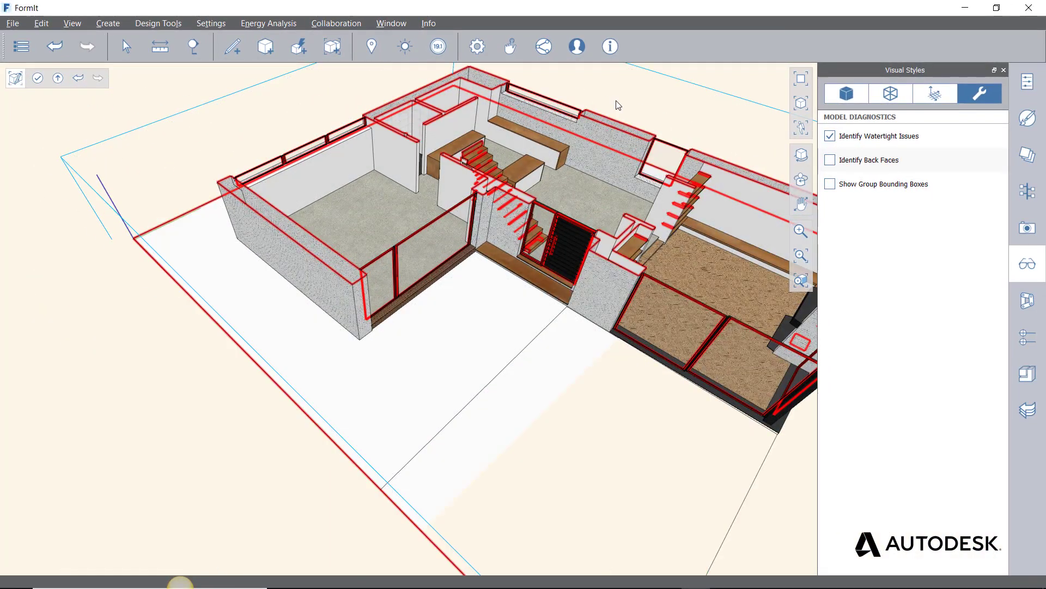
{"action": "scroll", "coordinate": [505, 294], "scroll_direction": "up", "scroll_amount": 5}
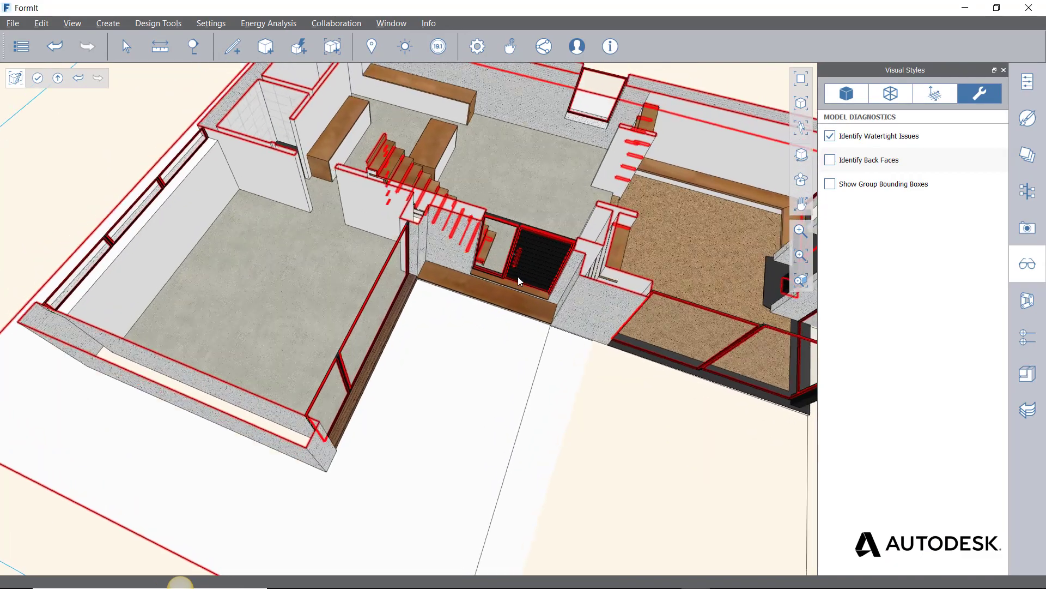
{"action": "scroll", "coordinate": [520, 268], "scroll_direction": "down", "scroll_amount": 5}
{"action": "middle_click_drag", "start_coordinate": [525, 253], "coordinate": [495, 244]}
{"action": "scroll", "coordinate": [480, 232], "scroll_direction": "up", "scroll_amount": 3}
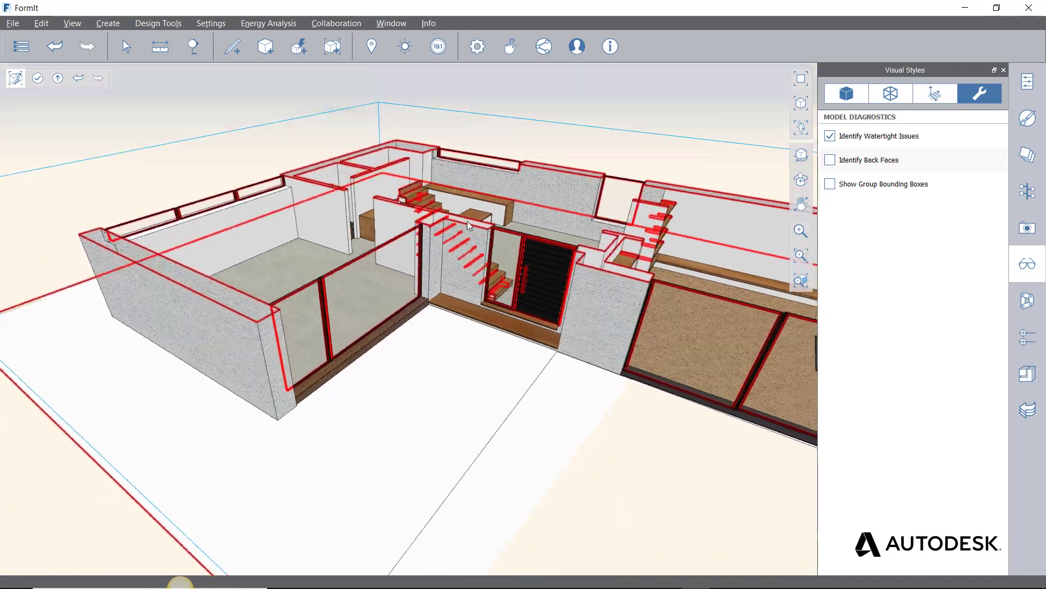
{"action": "scroll", "coordinate": [463, 216], "scroll_direction": "down", "scroll_amount": 3}
{"action": "middle_click_drag", "start_coordinate": [460, 209], "coordinate": [469, 240]}
{"action": "scroll", "coordinate": [482, 243], "scroll_direction": "up", "scroll_amount": 3}
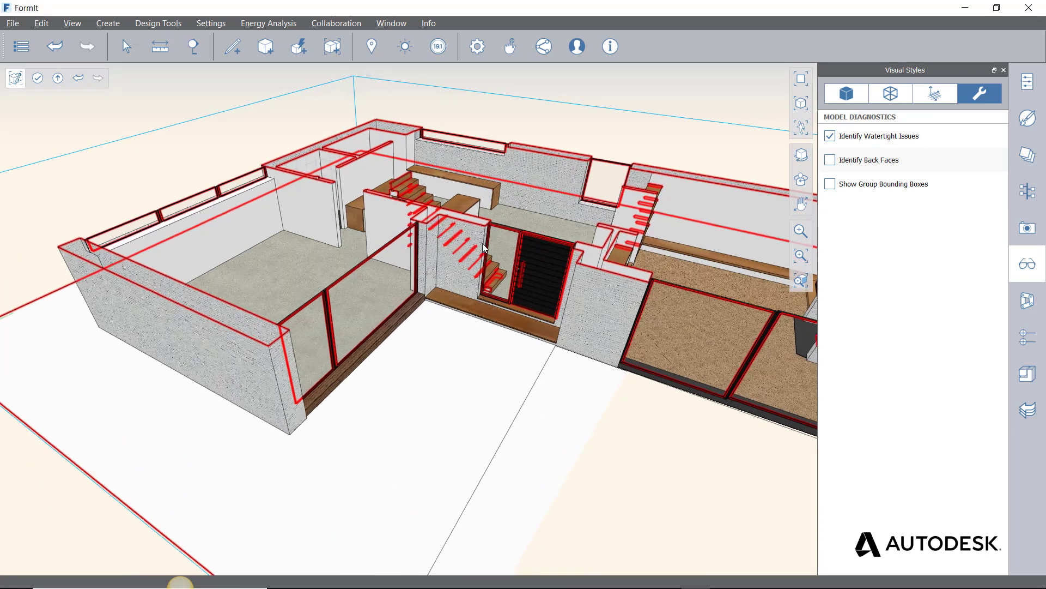
Select all geometry in the floor 1 group to check which walls, floors and stairs are loose or joined together
{"action": "key", "text": "ctrl+a"}
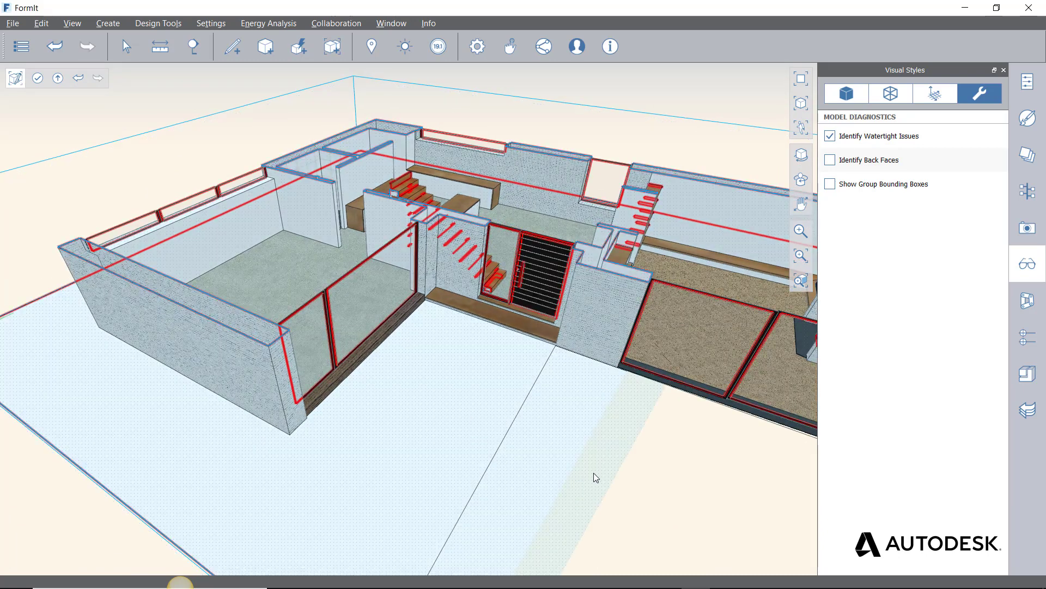
{"action": "left_click", "coordinate": [644, 430]}
{"action": "scroll", "coordinate": [644, 430], "scroll_direction": "down", "scroll_amount": 1}
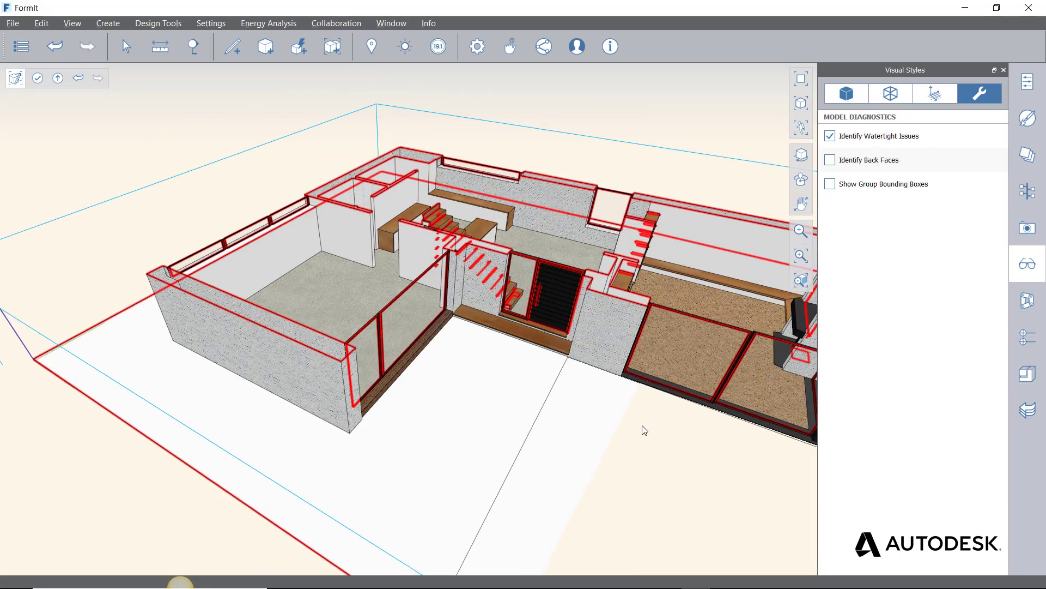
{"action": "key", "text": "ctrl+a"}
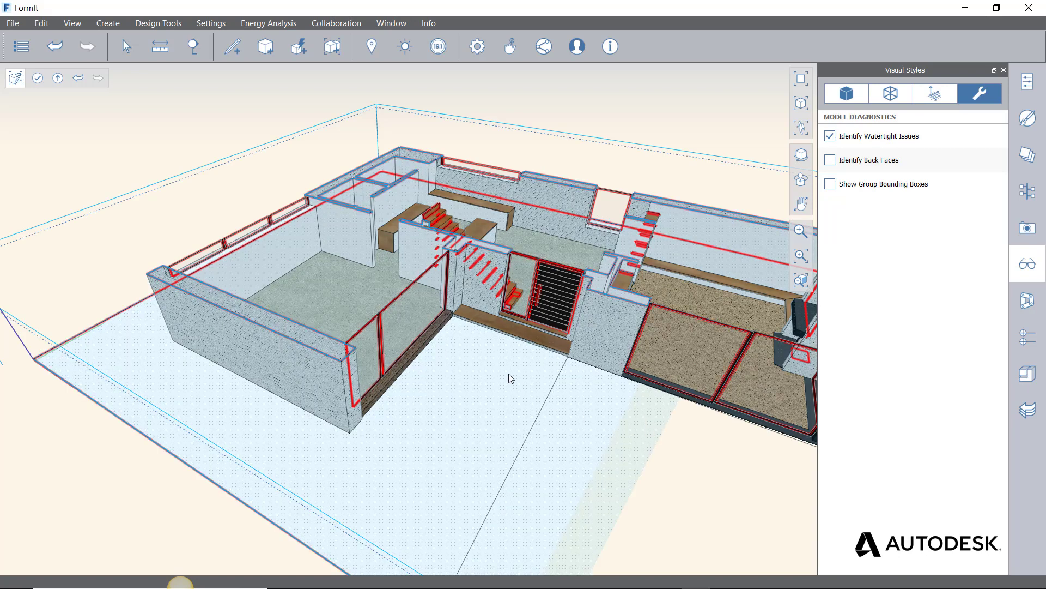
{"action": "double_click", "coordinate": [465, 392]}
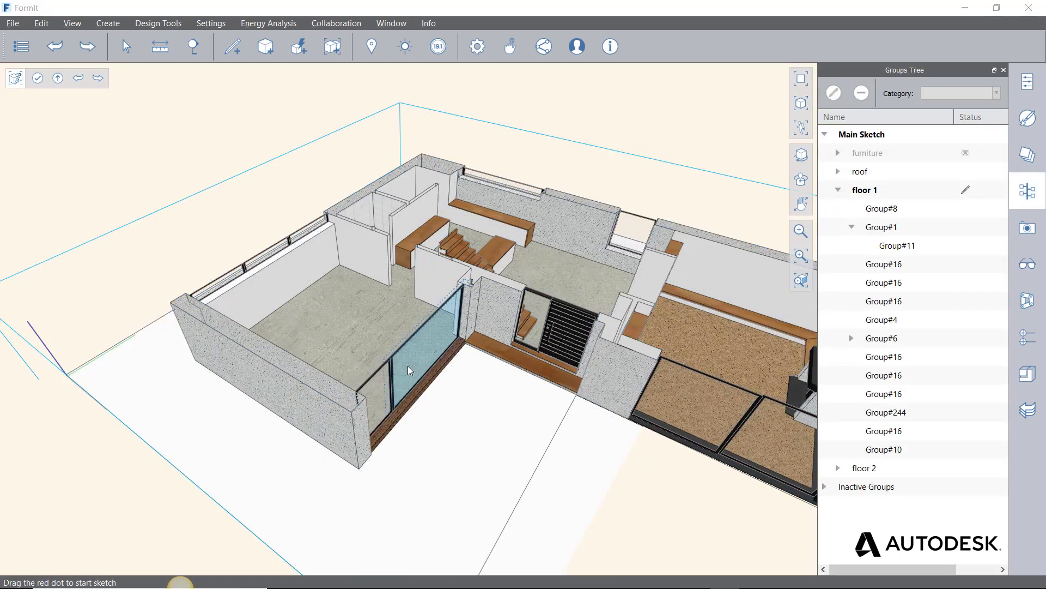
{"action": "key", "text": "ctrl+a"}
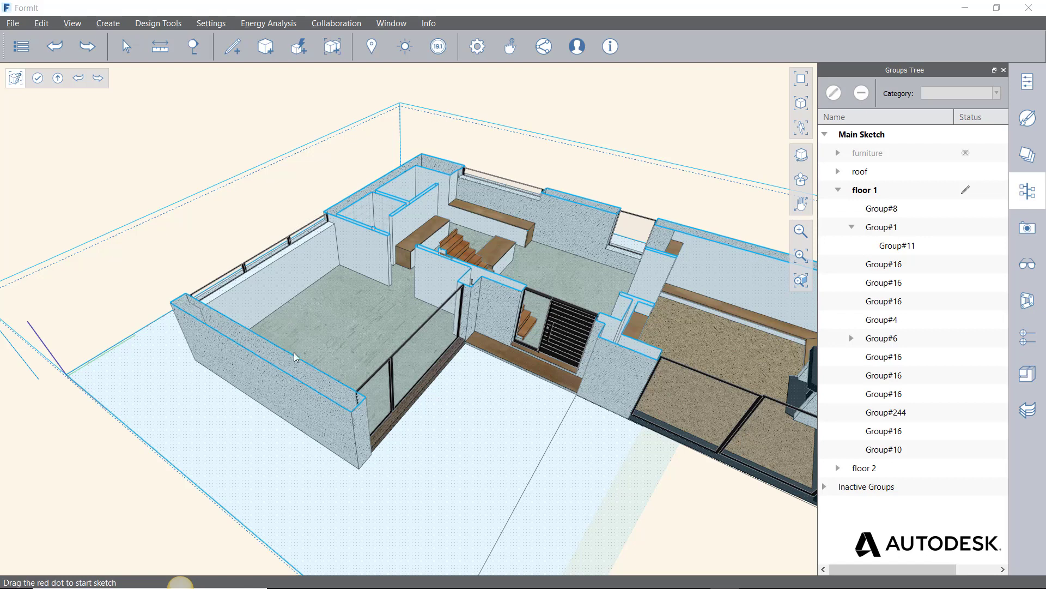
Cut the grey floor face out of Group#1 inside floor 1 and paste it in place in the main sketch
{"action": "double_click", "coordinate": [321, 322]}
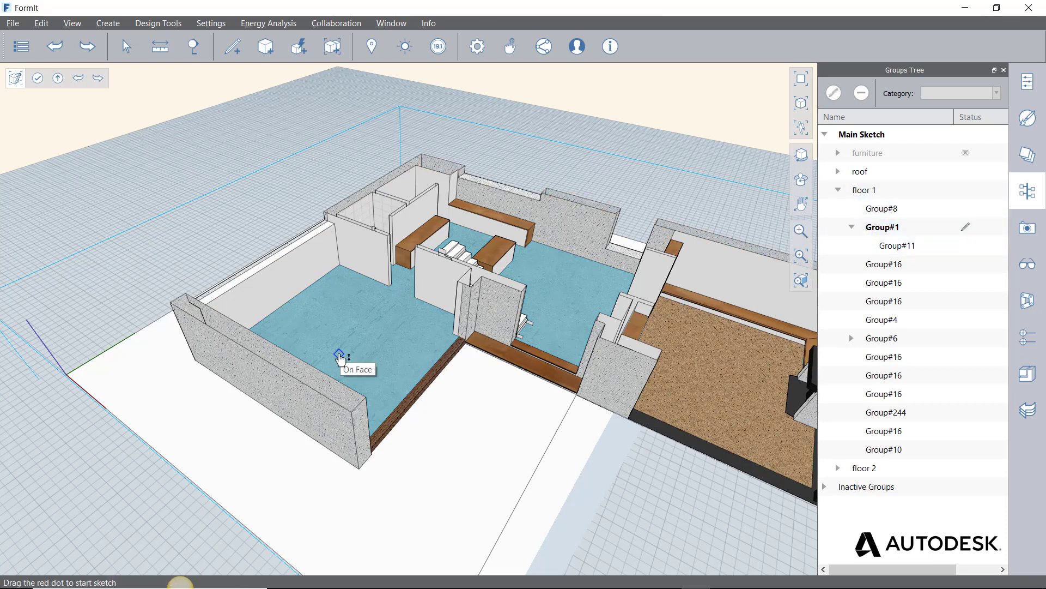
{"action": "key", "text": "Delete"}
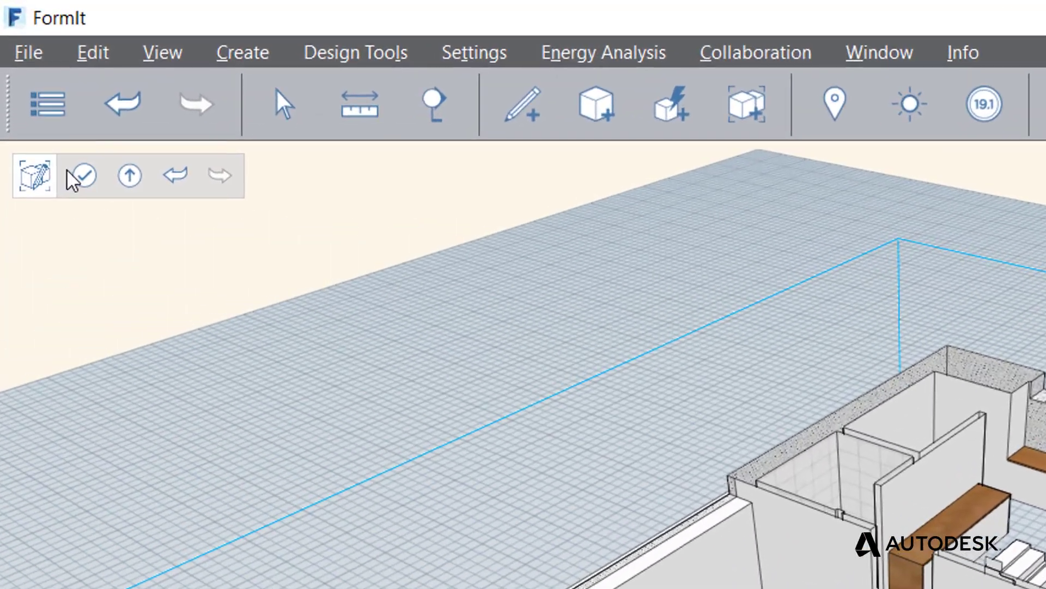
{"action": "left_click", "coordinate": [38, 78]}
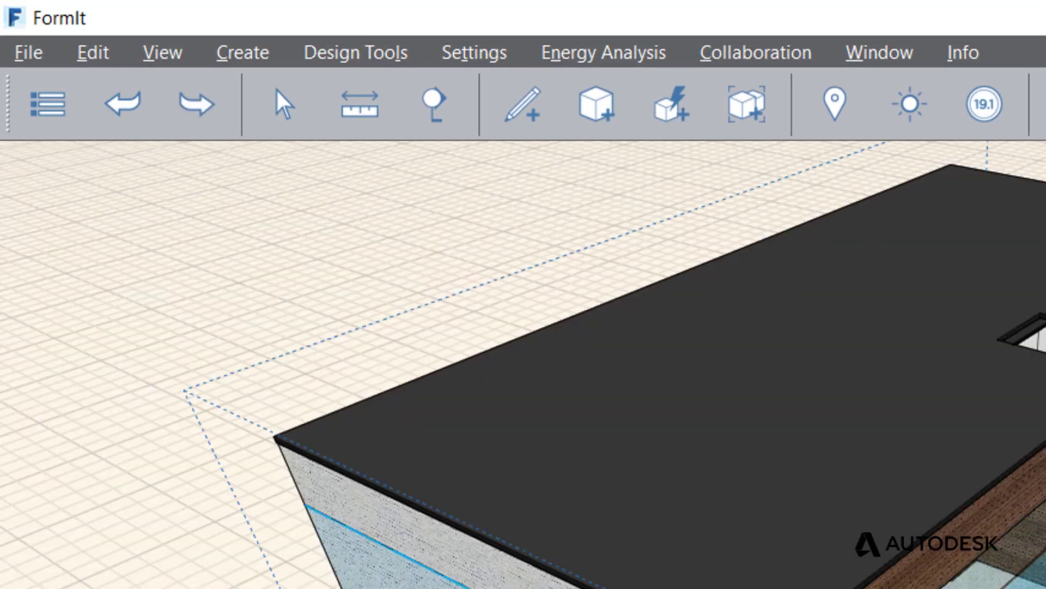
{"action": "left_click", "coordinate": [82, 55]}
{"action": "left_click", "coordinate": [169, 312]}
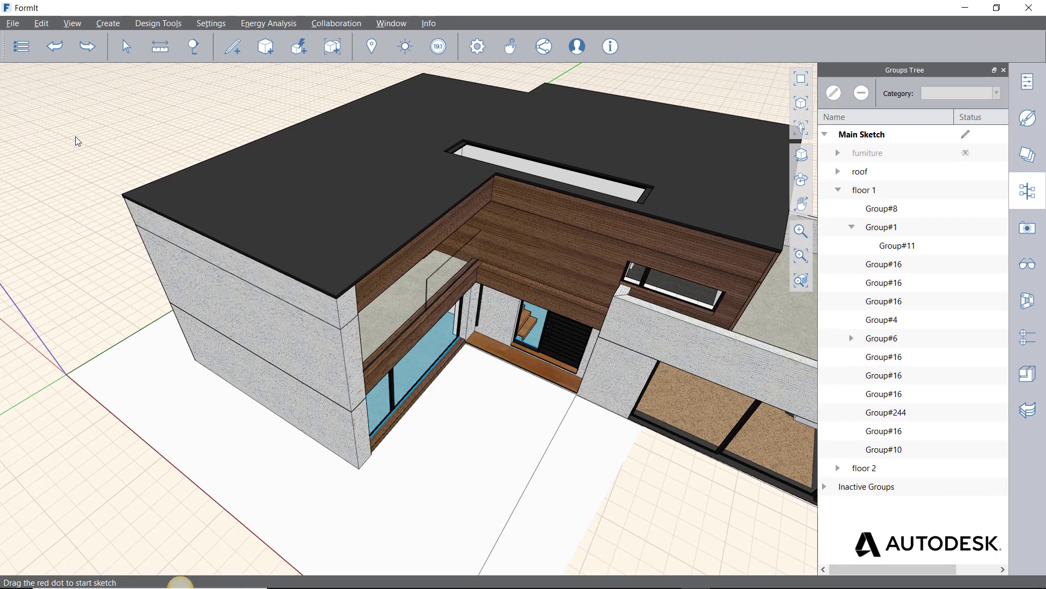
Group the pasted floor face, open the new group for editing and rename it floor 1b
{"action": "key", "text": "g"}
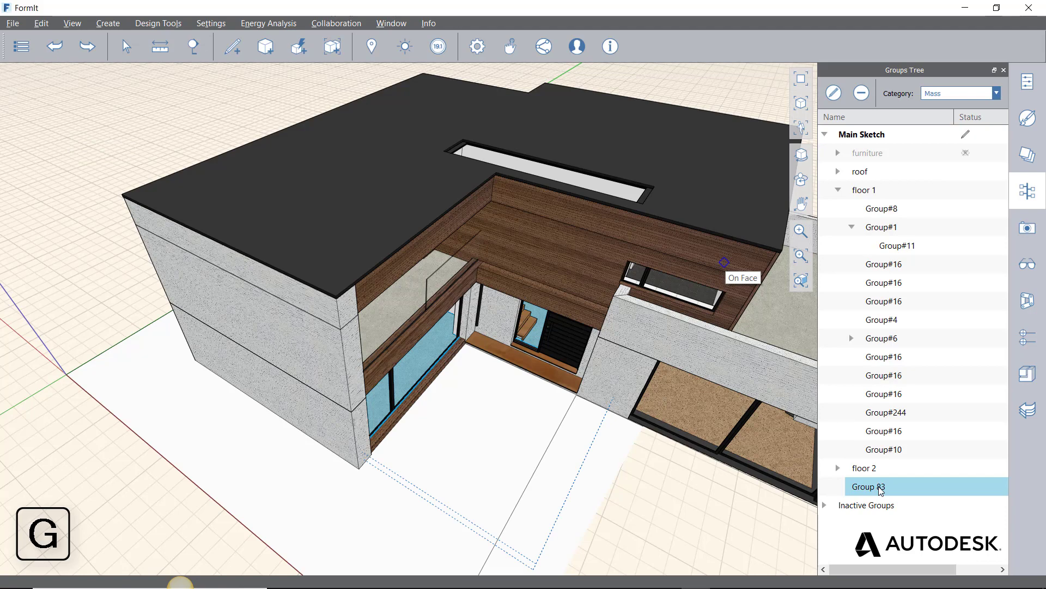
{"action": "right_click", "coordinate": [899, 489]}
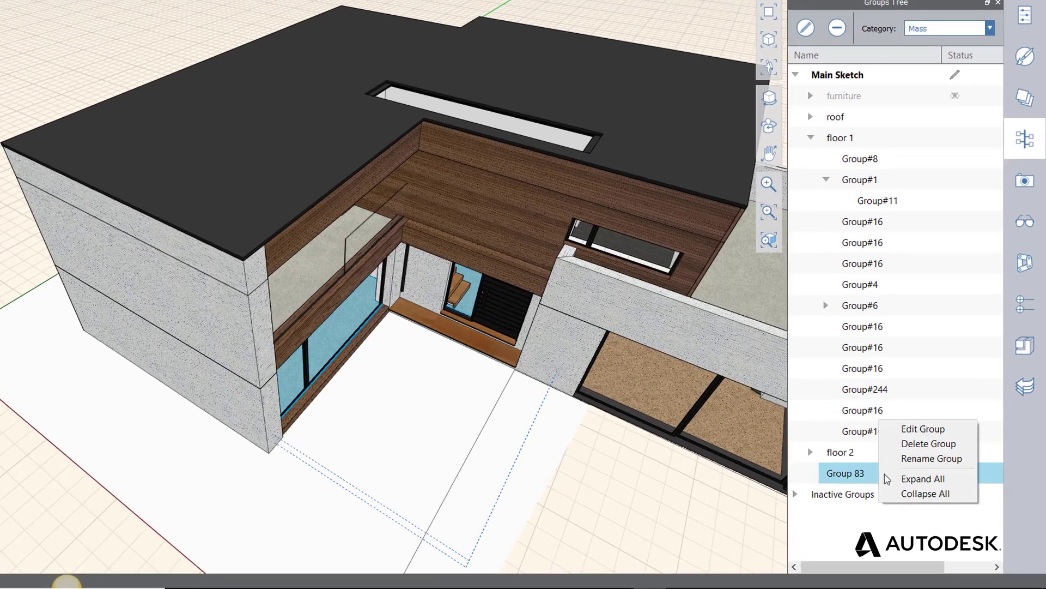
{"action": "left_click", "coordinate": [923, 429]}
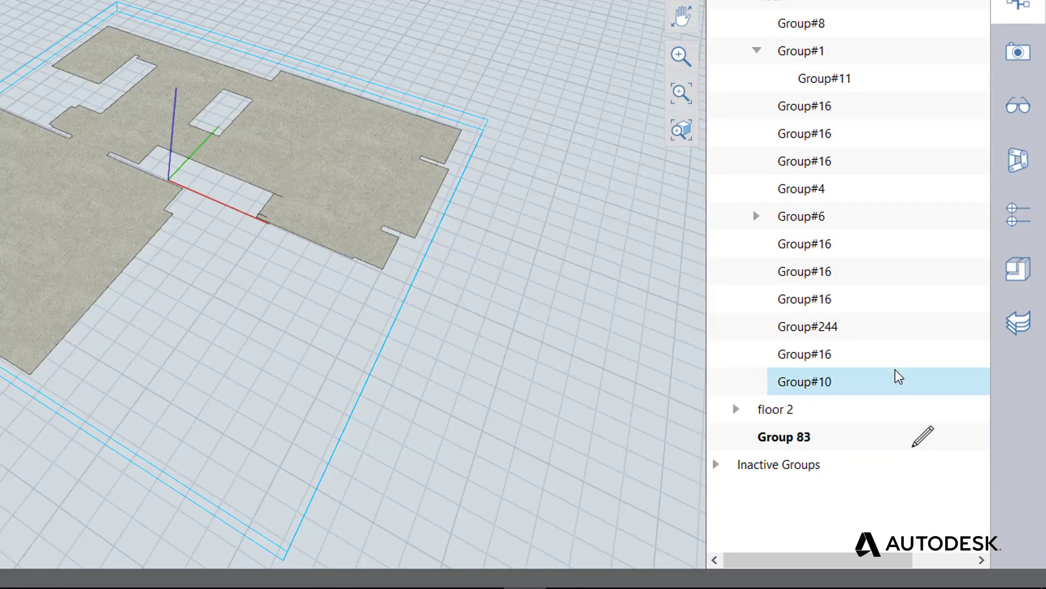
{"action": "left_click", "coordinate": [807, 442]}
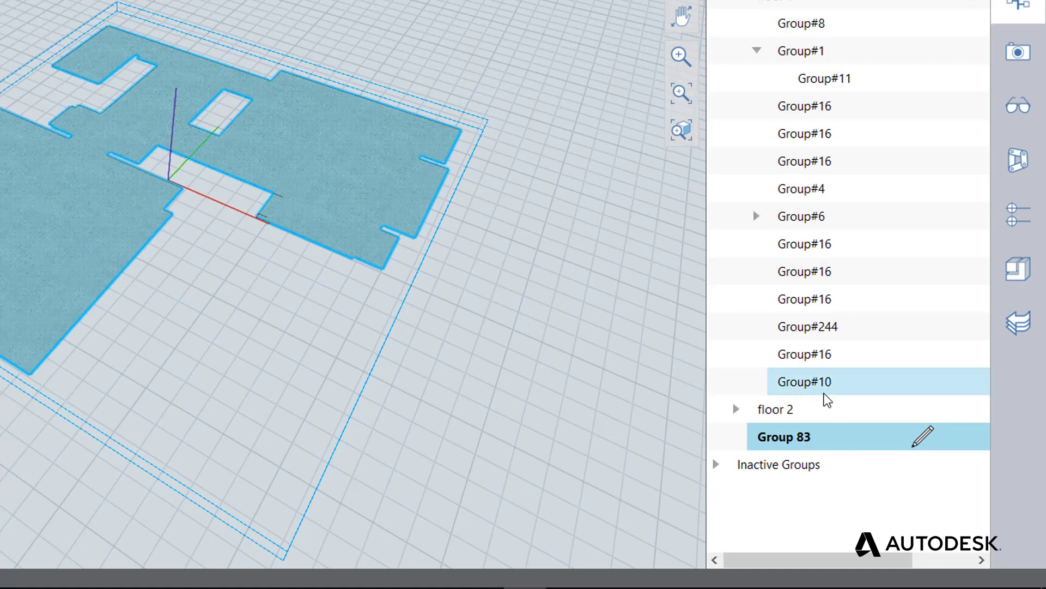
{"action": "right_click", "coordinate": [799, 443]}
{"action": "left_click", "coordinate": [842, 421]}
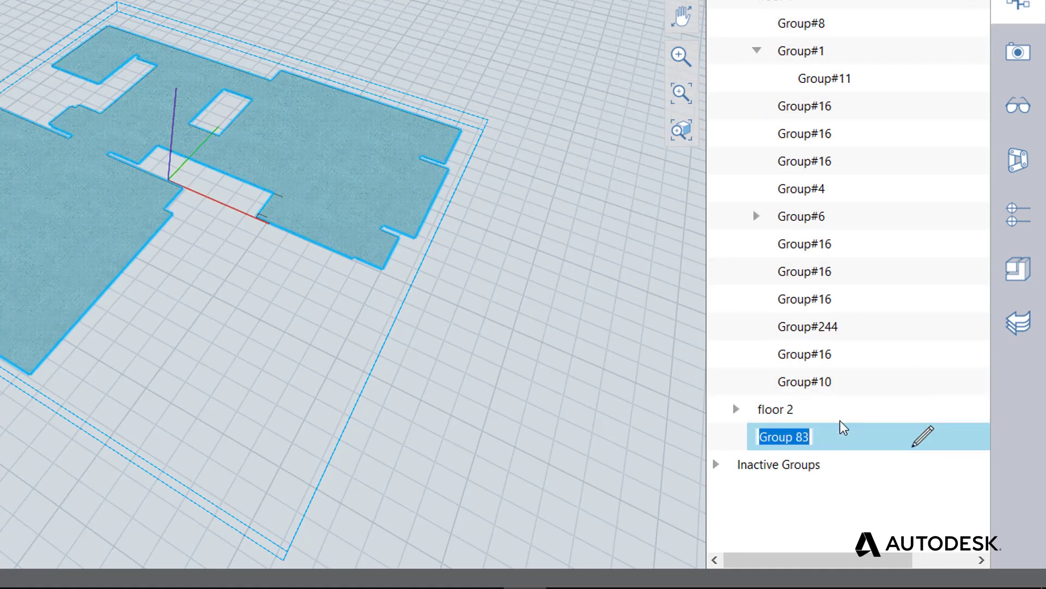
{"action": "type", "text": "flo"}
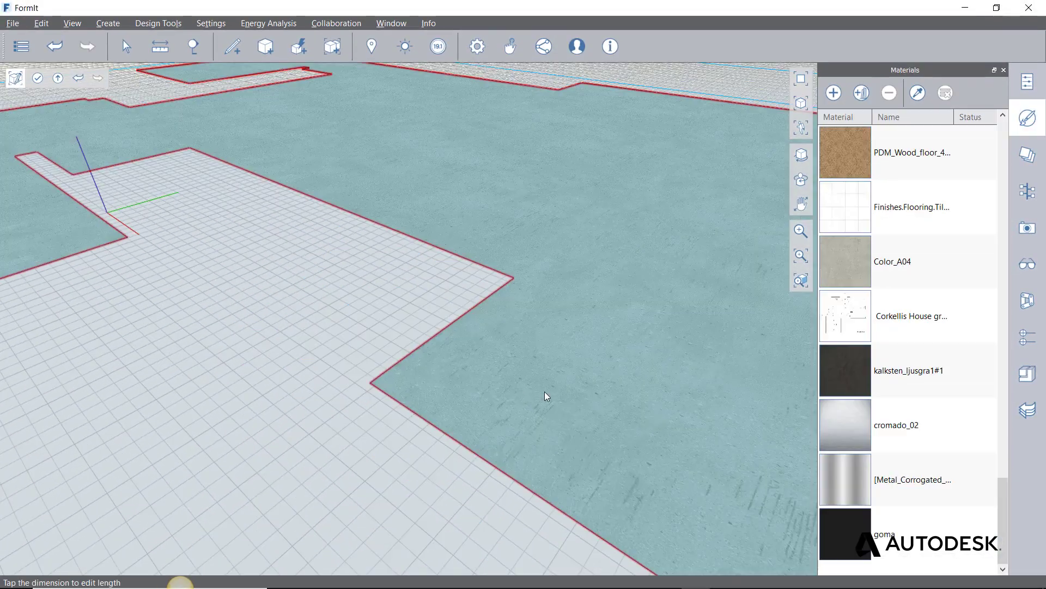
Extrude the floor 1b face into a slab with a thickness of 6 inches
{"action": "mouse_move", "coordinate": [532, 400]}
{"action": "left_mouse_down"}
{"action": "mouse_move", "coordinate": [538, 370]}
{"action": "mouse_move", "coordinate": [549, 400]}
{"action": "mouse_move", "coordinate": [548, 388]}
{"action": "left_mouse_up"}
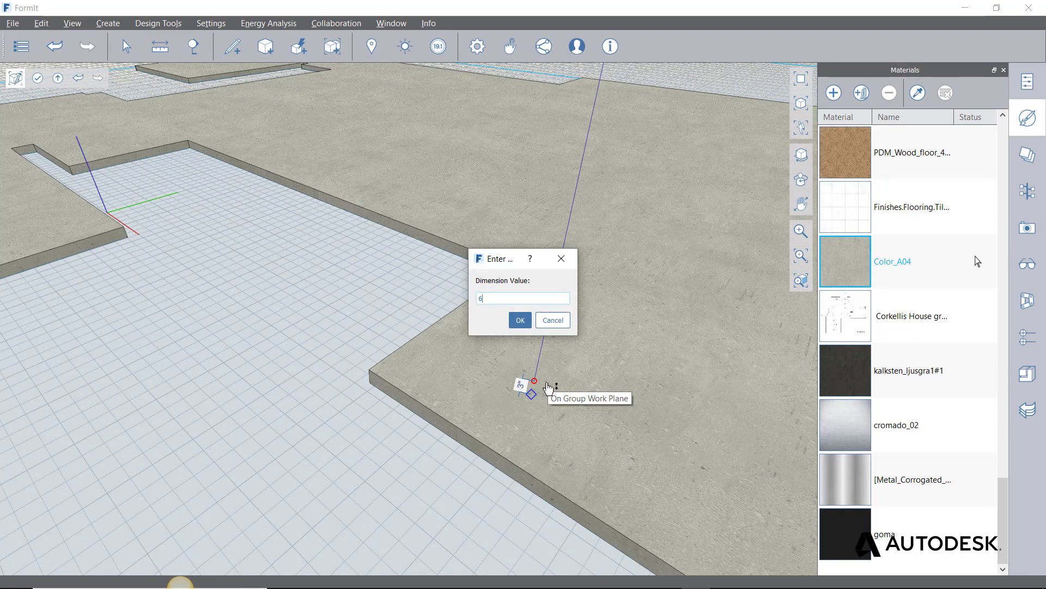
{"action": "type", "text": "6"}
{"action": "key", "text": "Return"}
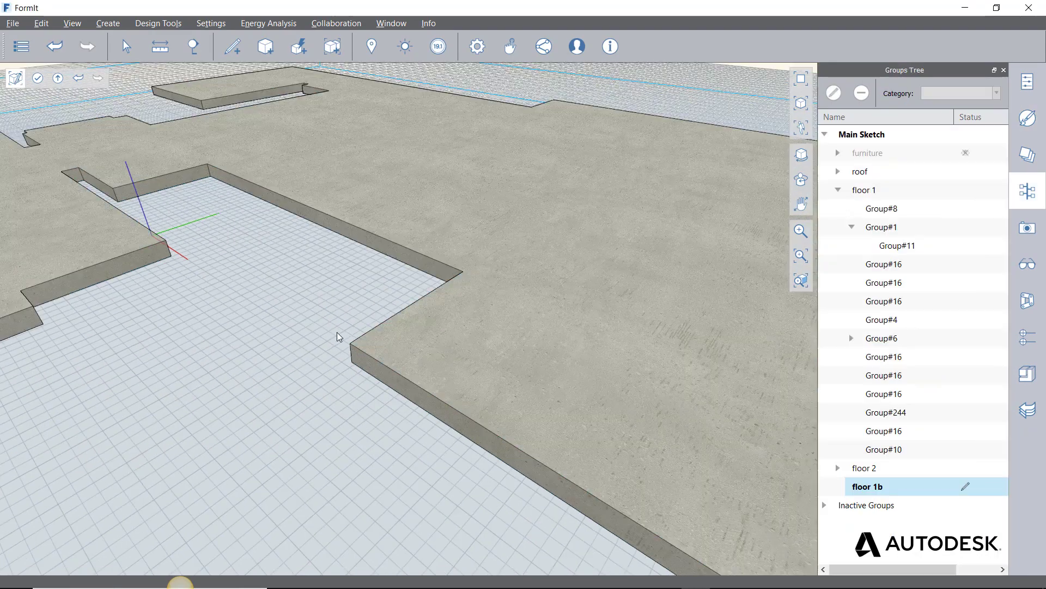
{"action": "scroll", "coordinate": [337, 333], "scroll_direction": "up", "scroll_amount": 3}
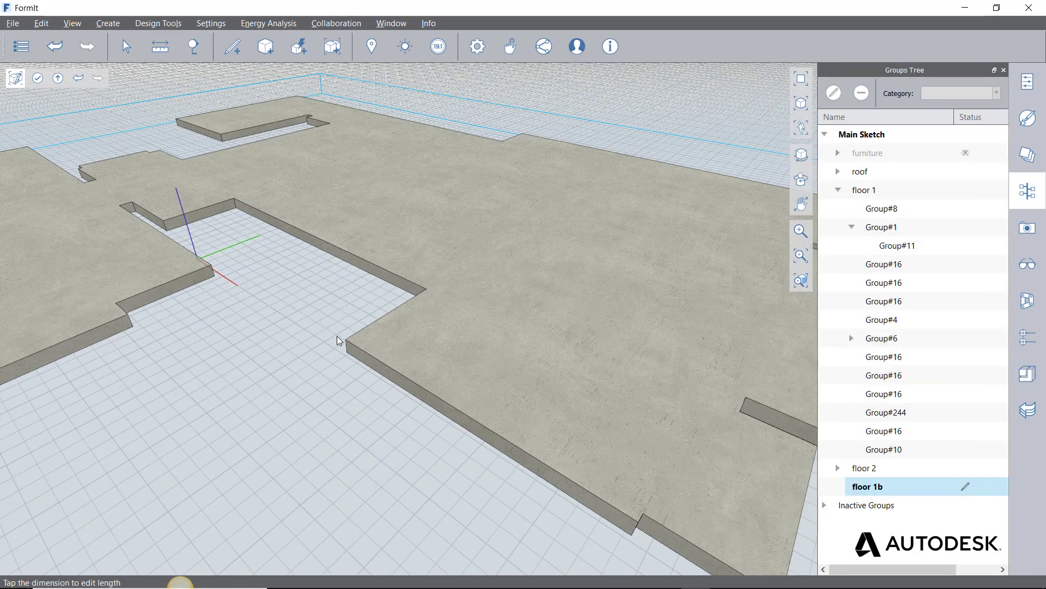
{"action": "scroll", "coordinate": [337, 337], "scroll_direction": "down", "scroll_amount": 3}
{"action": "scroll", "coordinate": [327, 361], "scroll_direction": "up", "scroll_amount": 2}
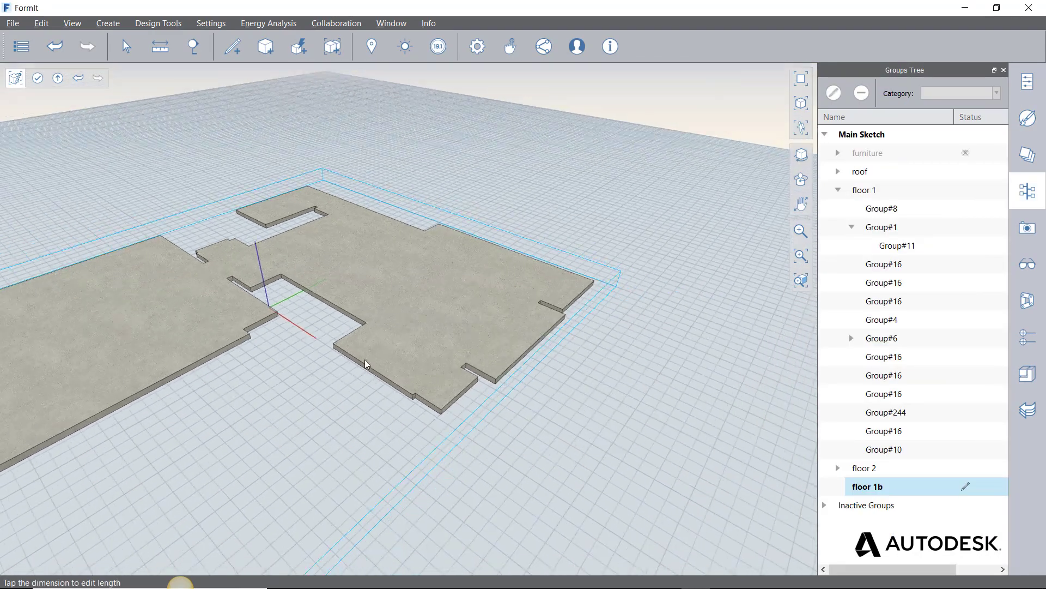
{"action": "scroll", "coordinate": [367, 364], "scroll_direction": "down", "scroll_amount": 3}
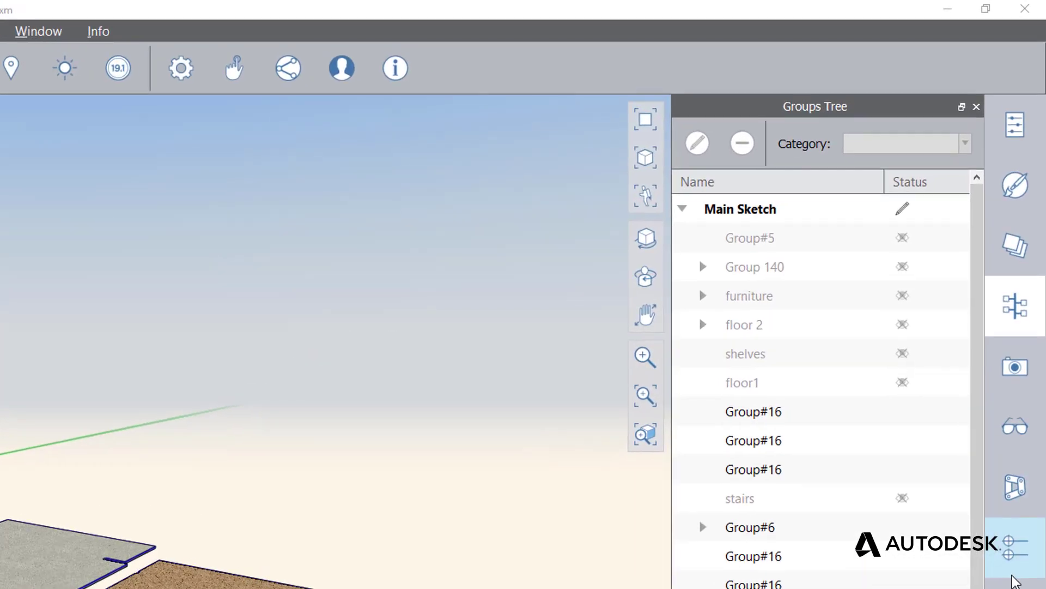
Show the levels and examine the areas and elevations of Level 1a, Level 1b, Level 2 and attic
{"action": "left_click", "coordinate": [1019, 358]}
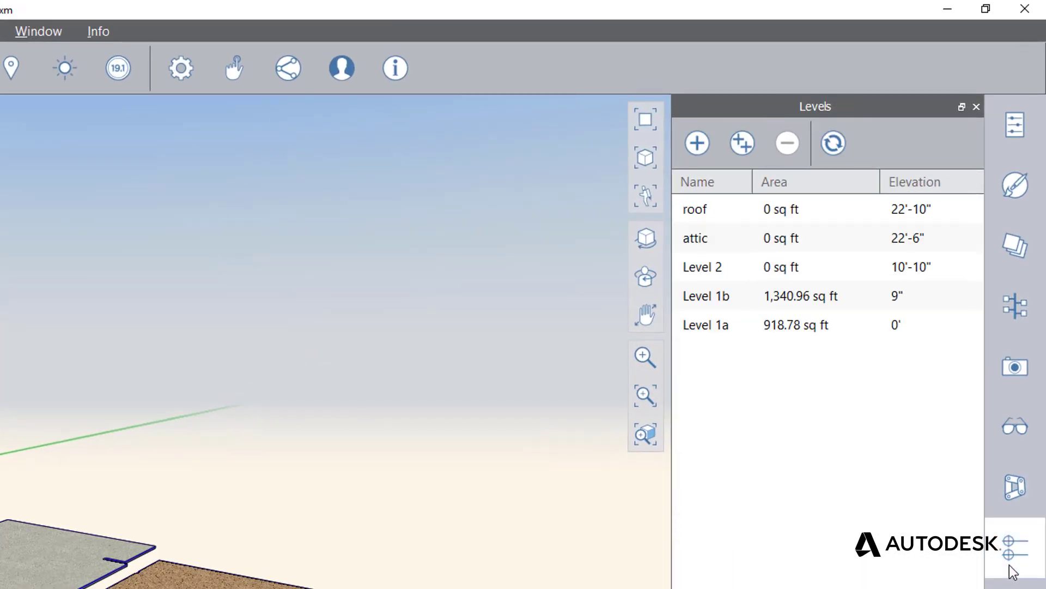
{"action": "left_click", "coordinate": [780, 325]}
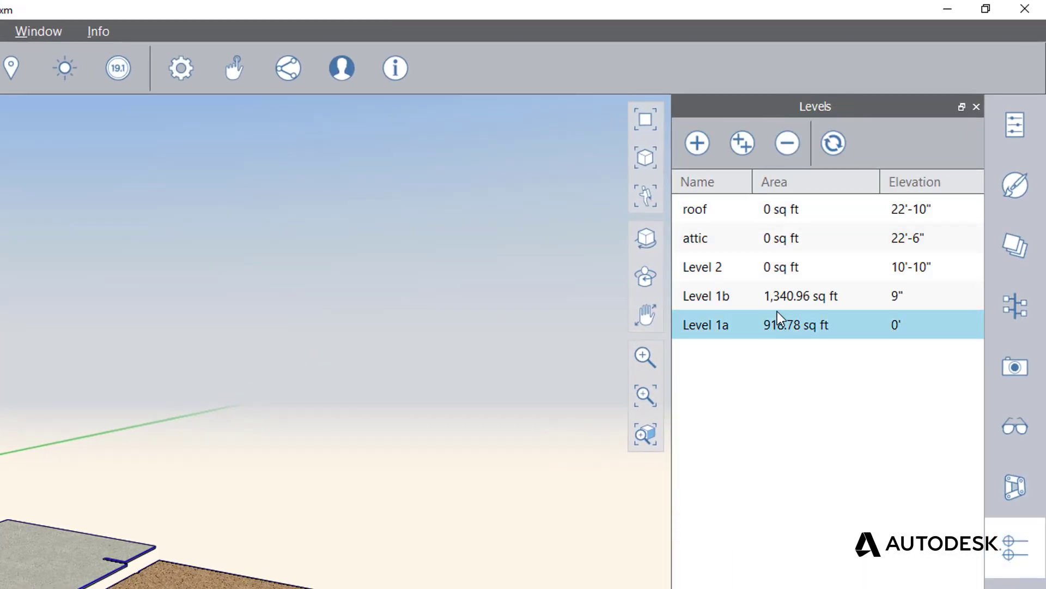
{"action": "left_click", "coordinate": [775, 297]}
{"action": "left_click", "coordinate": [766, 267]}
{"action": "left_click", "coordinate": [765, 239]}
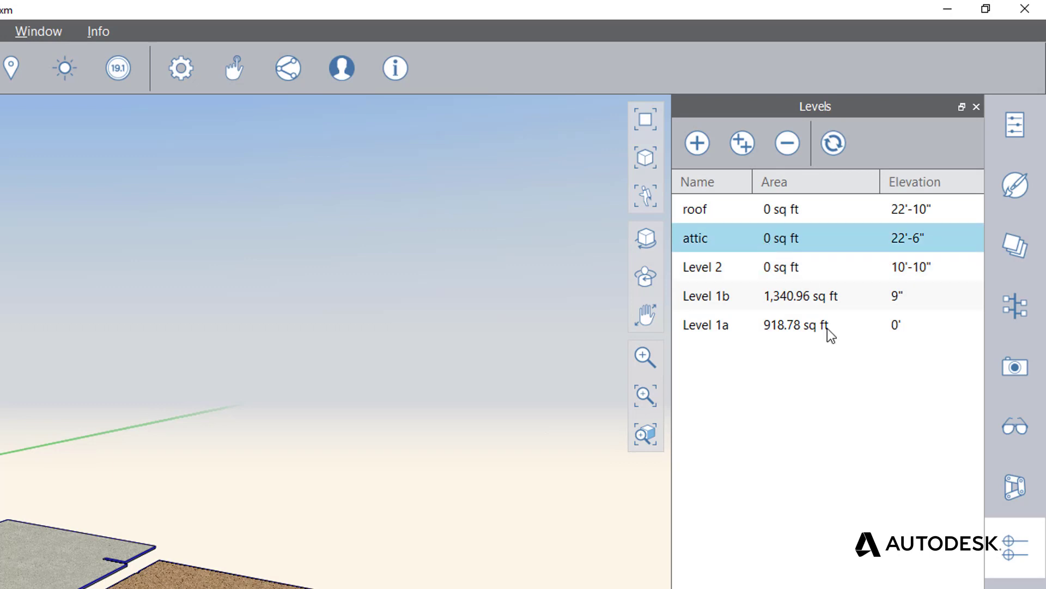
{"action": "left_click", "coordinate": [827, 408]}
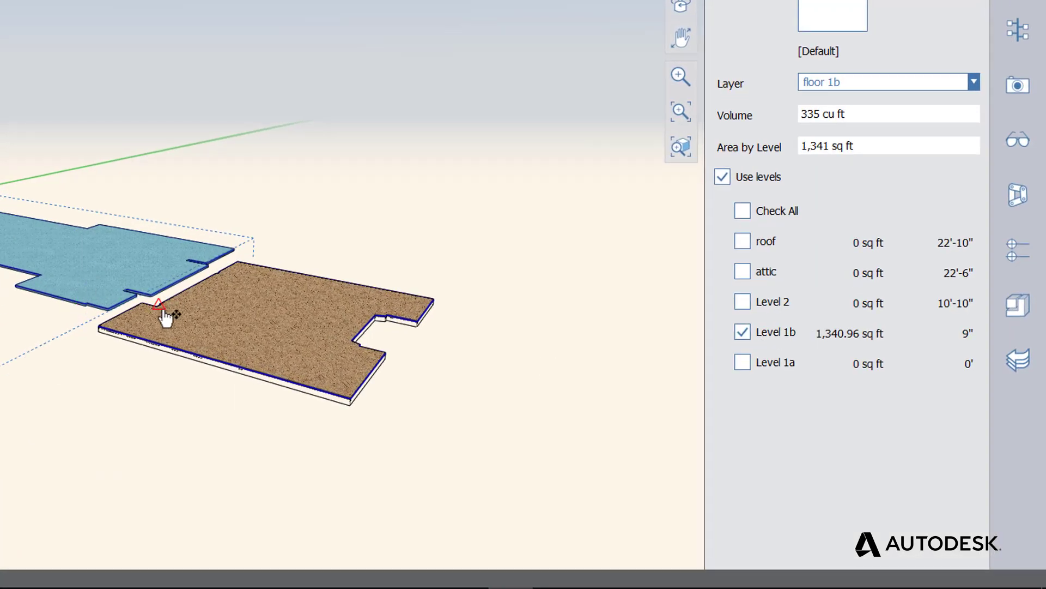
Select the brown floor slab and examine its volume, assigned level and area by level
{"action": "left_click", "coordinate": [188, 338]}
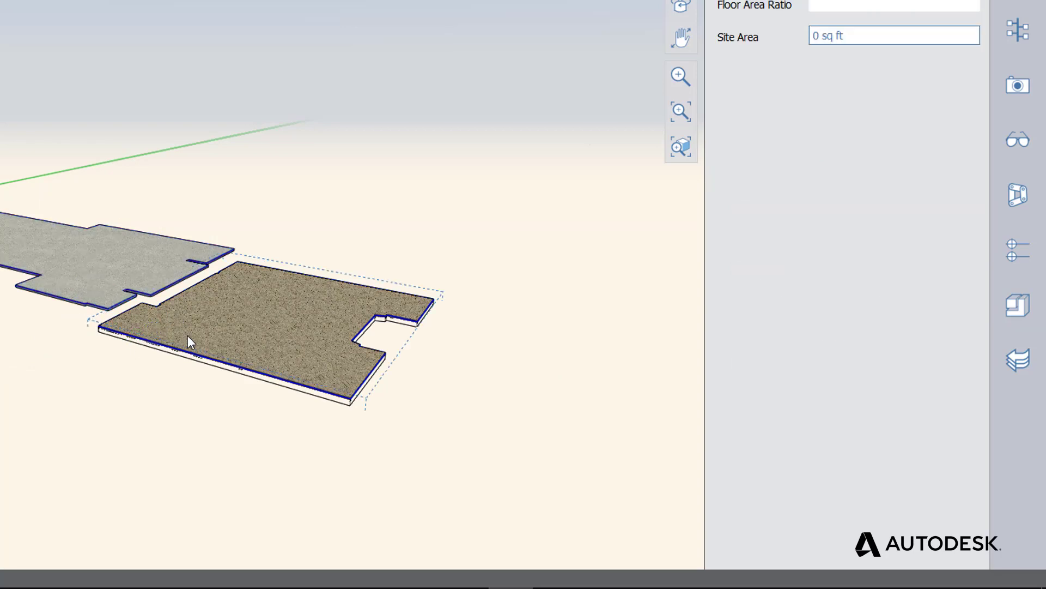
{"action": "left_click", "coordinate": [188, 337]}
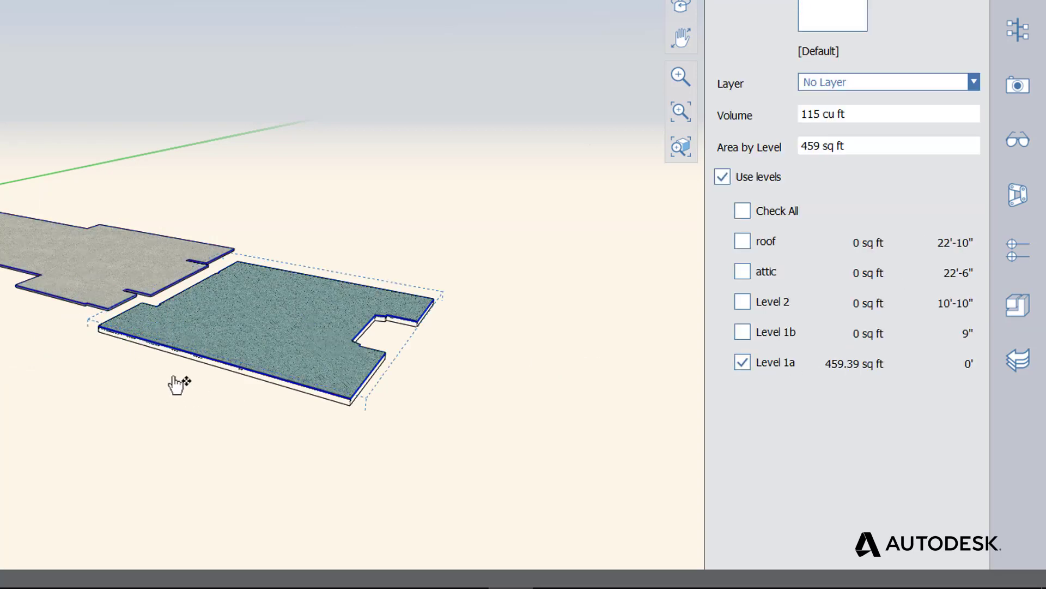
{"action": "left_click", "coordinate": [273, 345]}
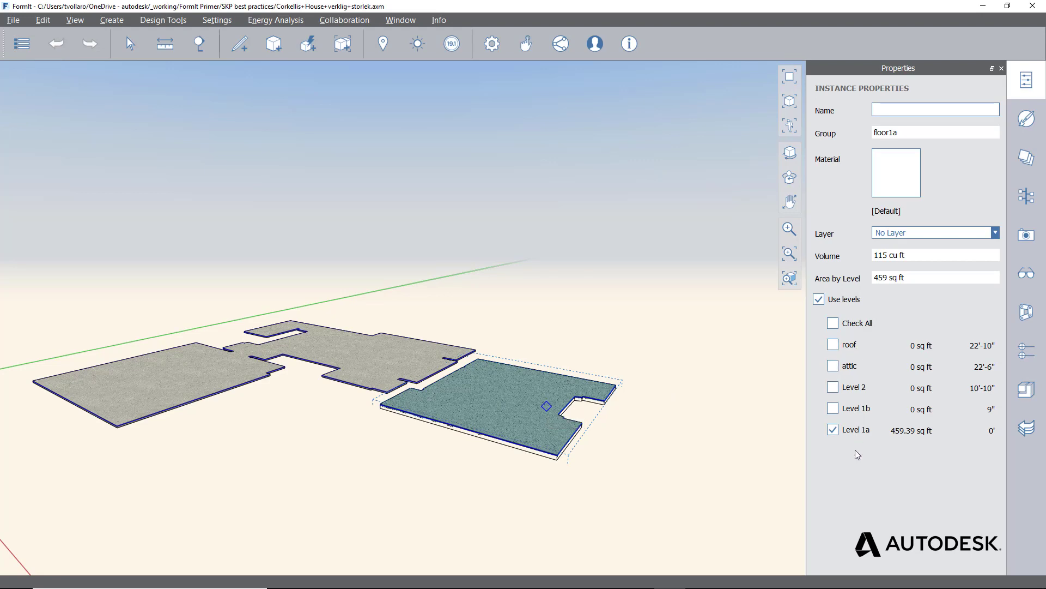
Show the layers stairs, Floor 1 Windows, Floor 1 Walls, Floor 2, Floor 2 Windows, Floor 2 Walls, Attic and Roof
{"action": "left_click", "coordinate": [1027, 158]}
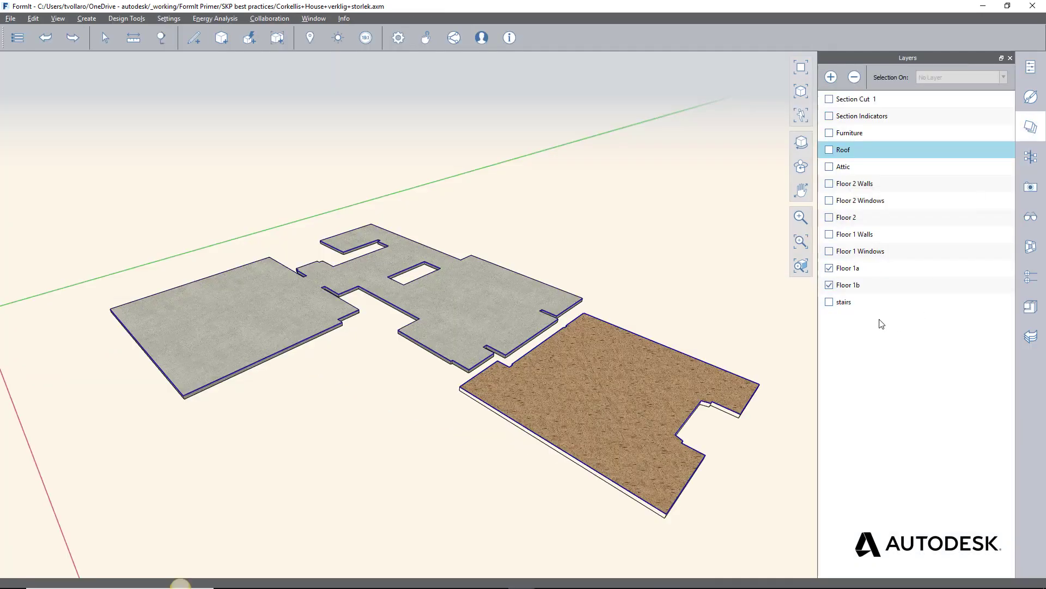
{"action": "left_click", "coordinate": [829, 302]}
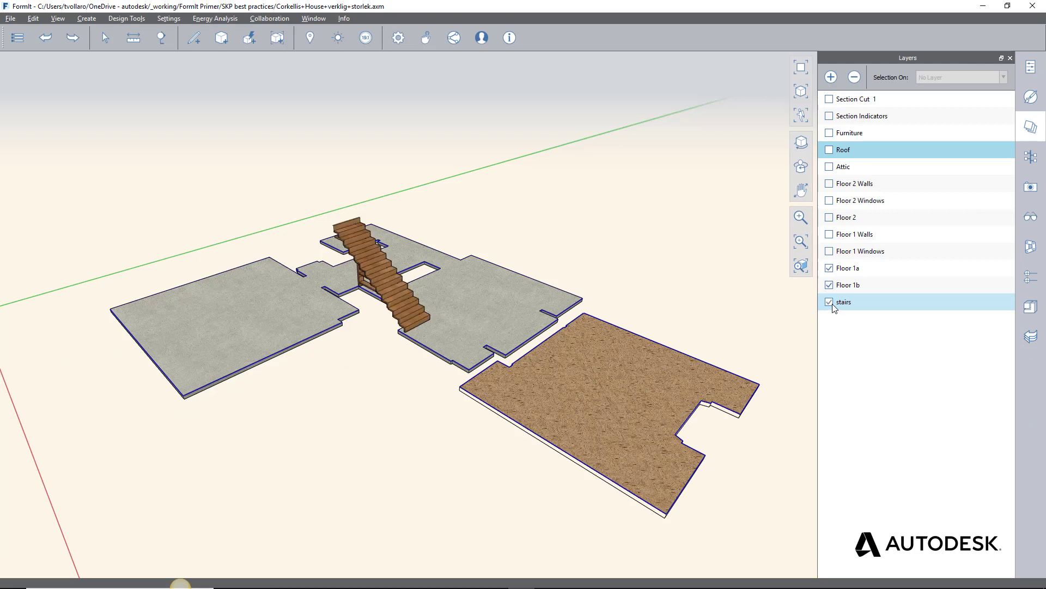
{"action": "left_click", "coordinate": [829, 252]}
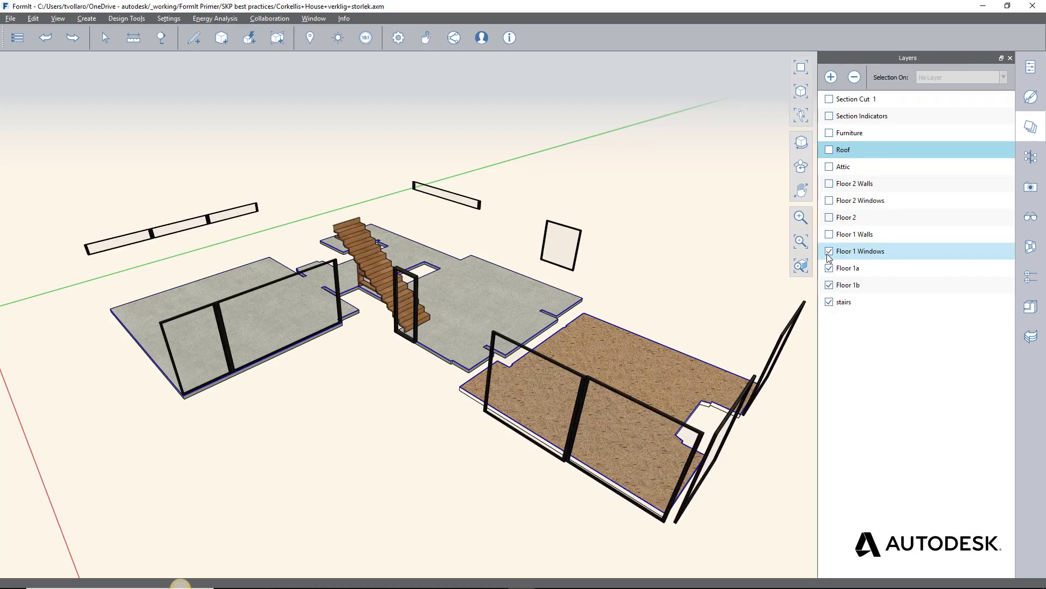
{"action": "left_click", "coordinate": [829, 236]}
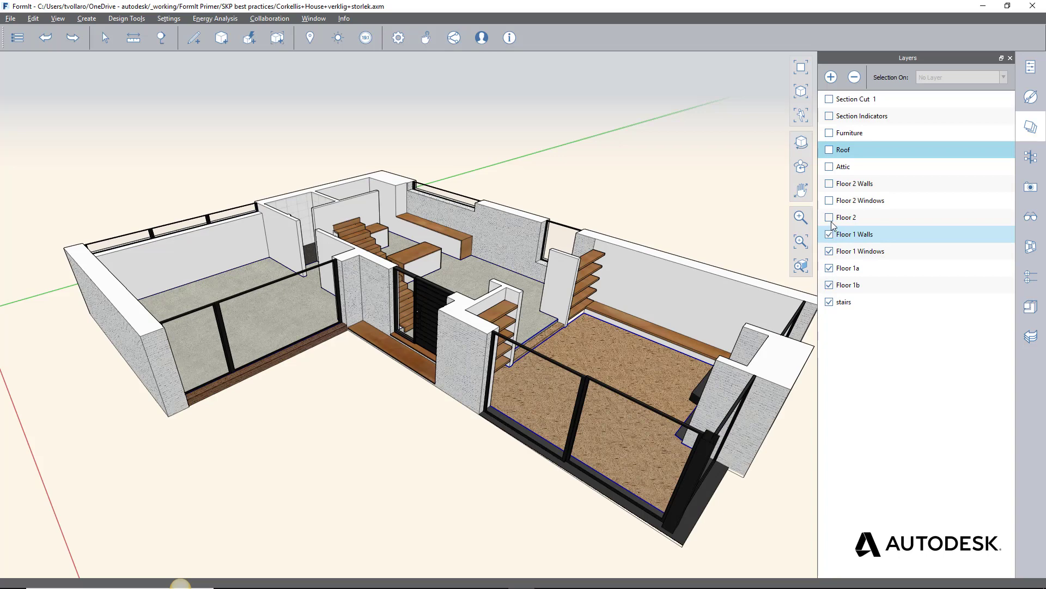
{"action": "left_click", "coordinate": [829, 217]}
{"action": "left_click", "coordinate": [829, 200]}
{"action": "left_click", "coordinate": [828, 184]}
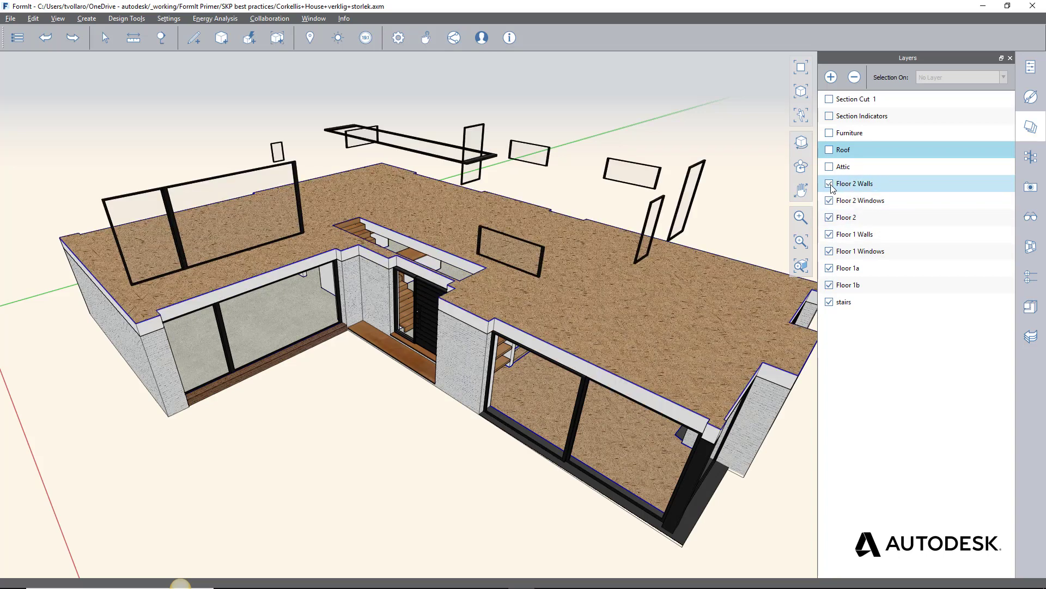
{"action": "left_click", "coordinate": [829, 167]}
{"action": "left_click", "coordinate": [829, 149]}
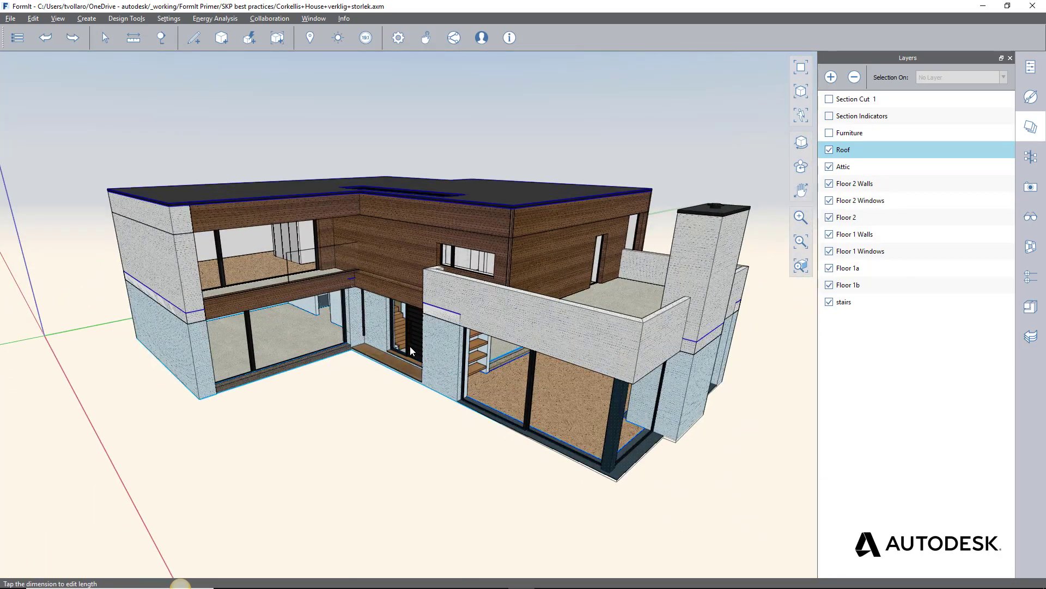
Hide the Floor 1 Windows and Floor 2 Windows layers
{"action": "left_click", "coordinate": [351, 252]}
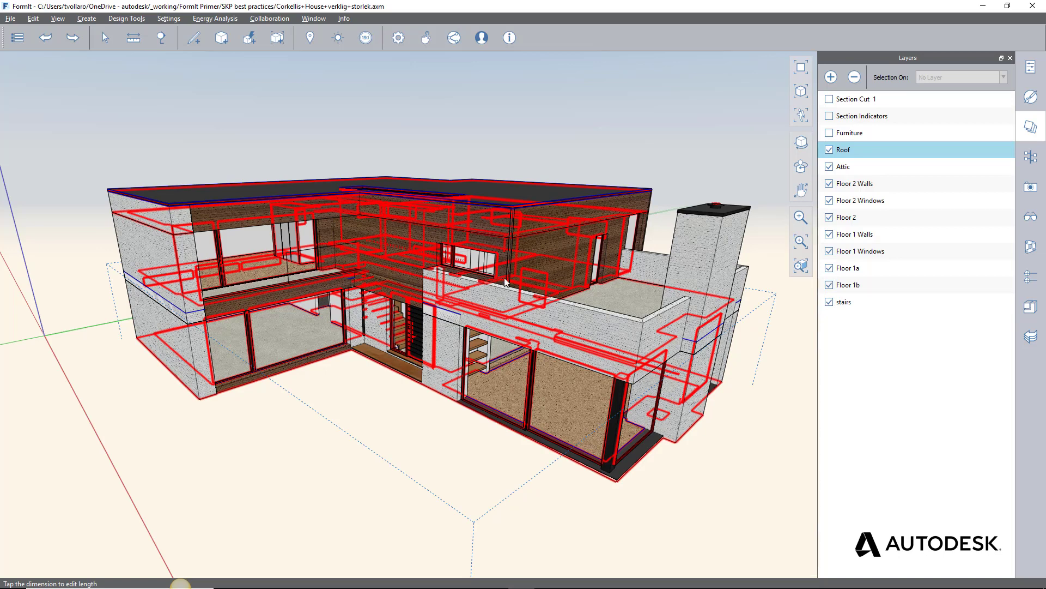
{"action": "left_click", "coordinate": [829, 252]}
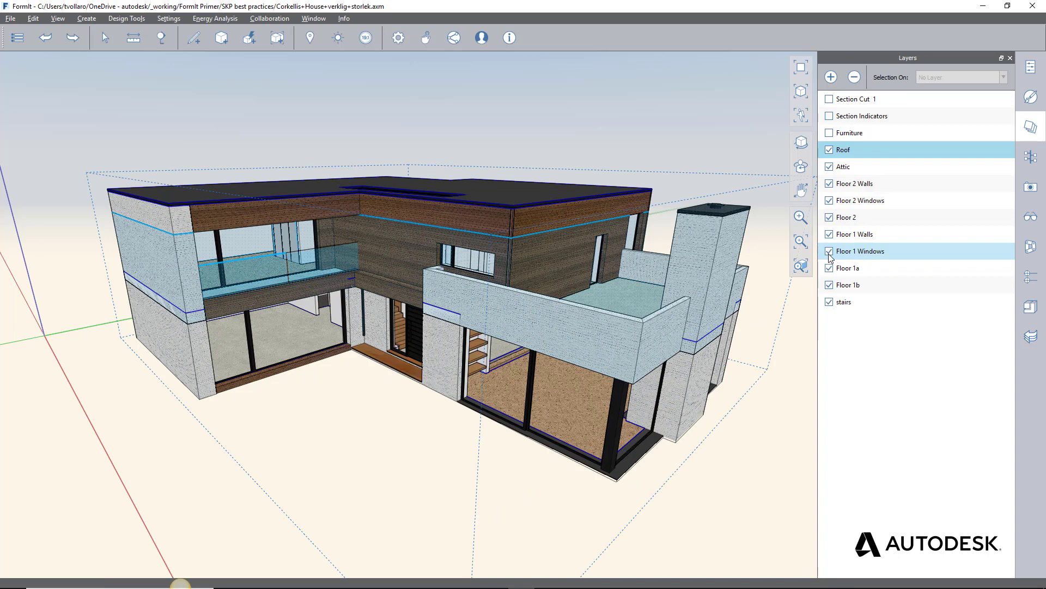
{"action": "left_click", "coordinate": [829, 201]}
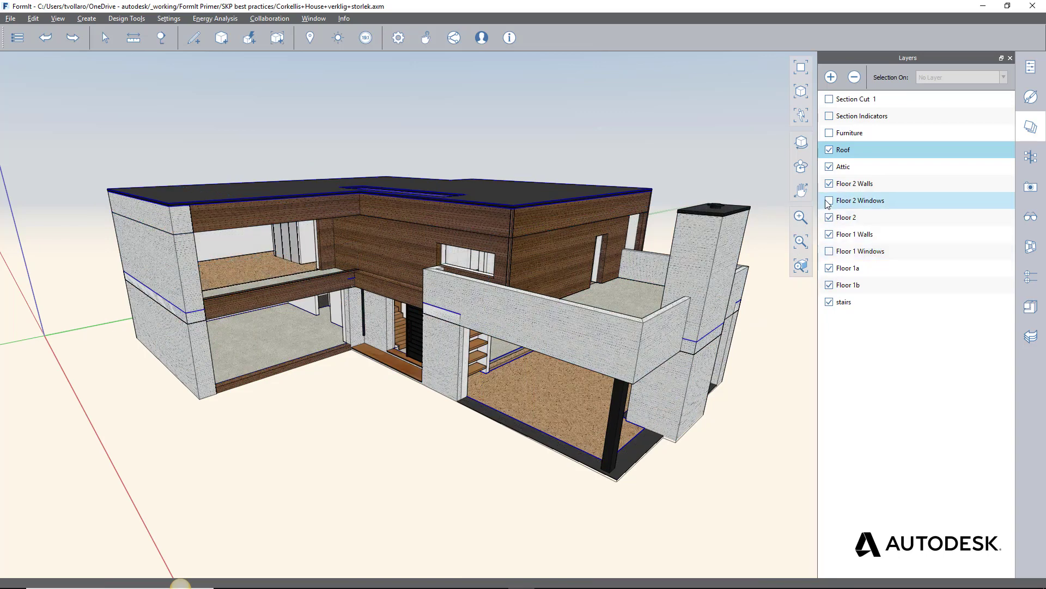
Export the model locally in AXM format as house.axm in the SKP best practices folder, replacing the existing file
{"action": "left_click", "coordinate": [17, 37]}
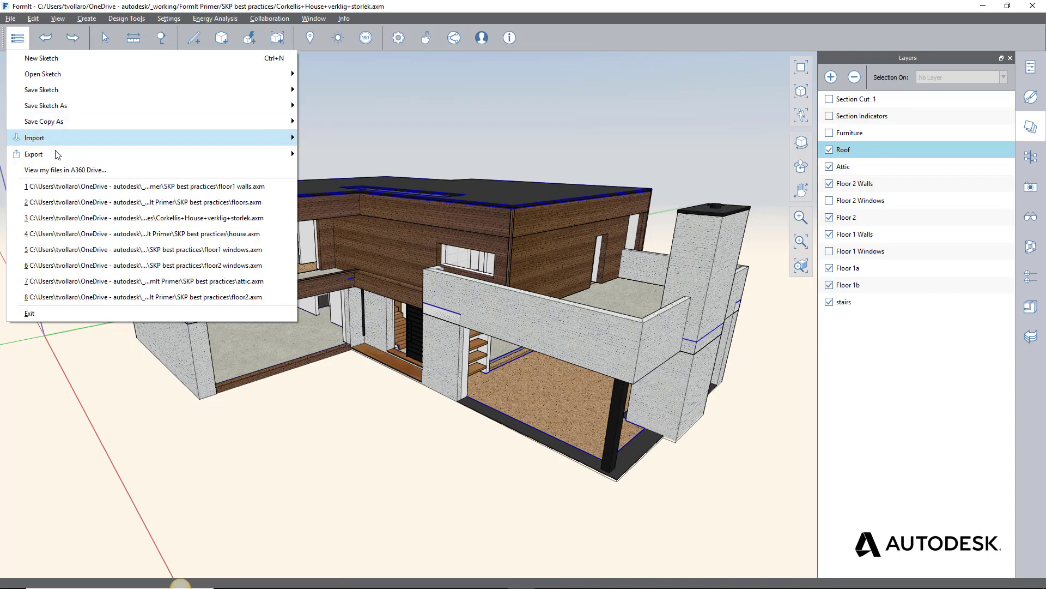
{"action": "mouse_move", "coordinate": [58, 155]}
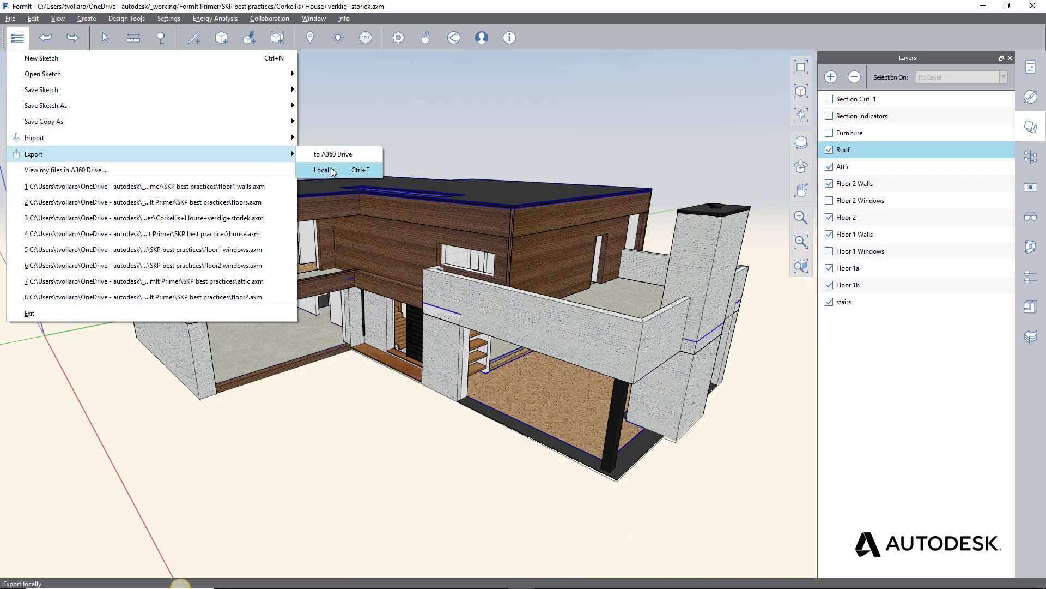
{"action": "left_click", "coordinate": [330, 170]}
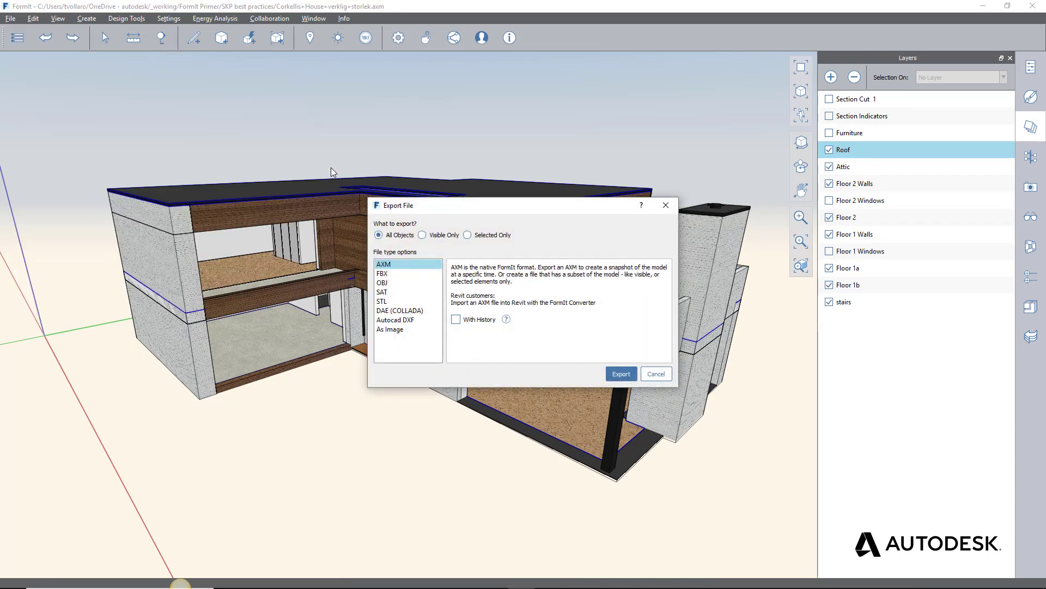
{"action": "left_click", "coordinate": [619, 377]}
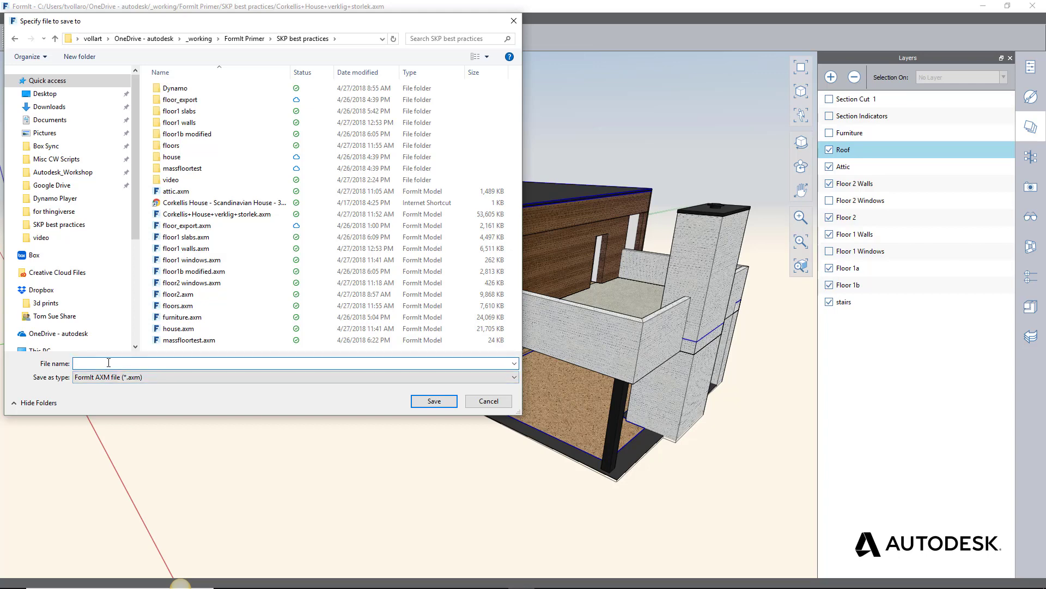
{"action": "left_click", "coordinate": [166, 329]}
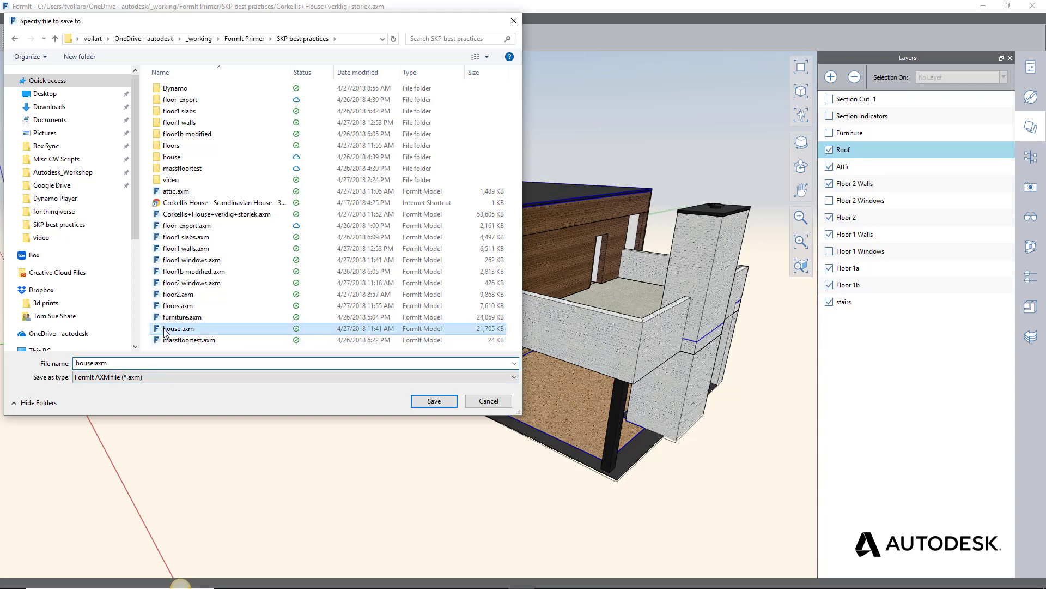
{"action": "left_click", "coordinate": [441, 400]}
{"action": "left_click", "coordinate": [544, 299]}
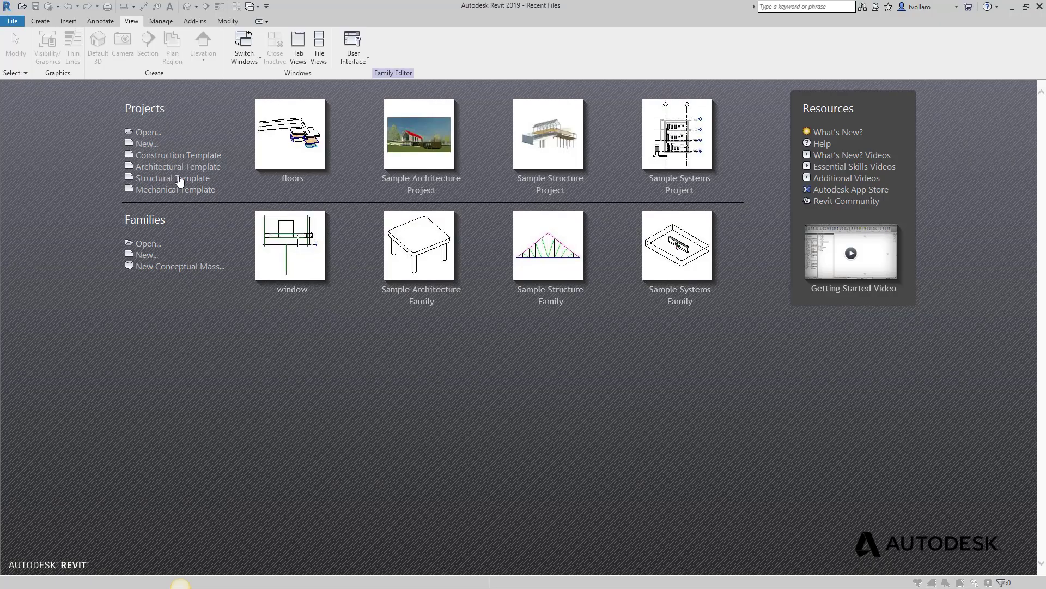
In Revit, create a project from the Architectural Template and import house.axm with the FormIt Converter
{"action": "left_click", "coordinate": [171, 168]}
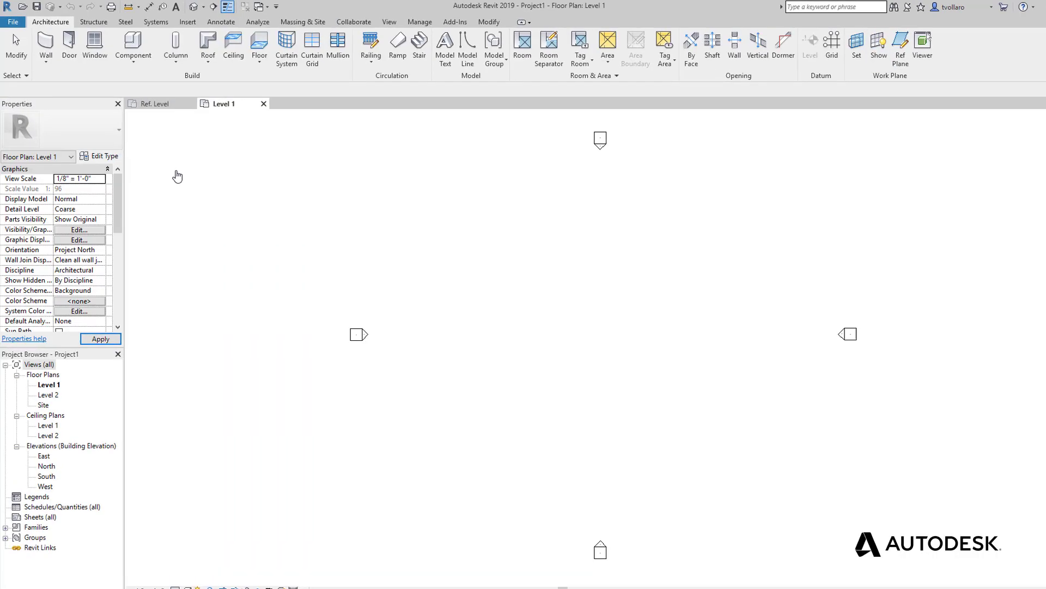
{"action": "left_click", "coordinate": [456, 21]}
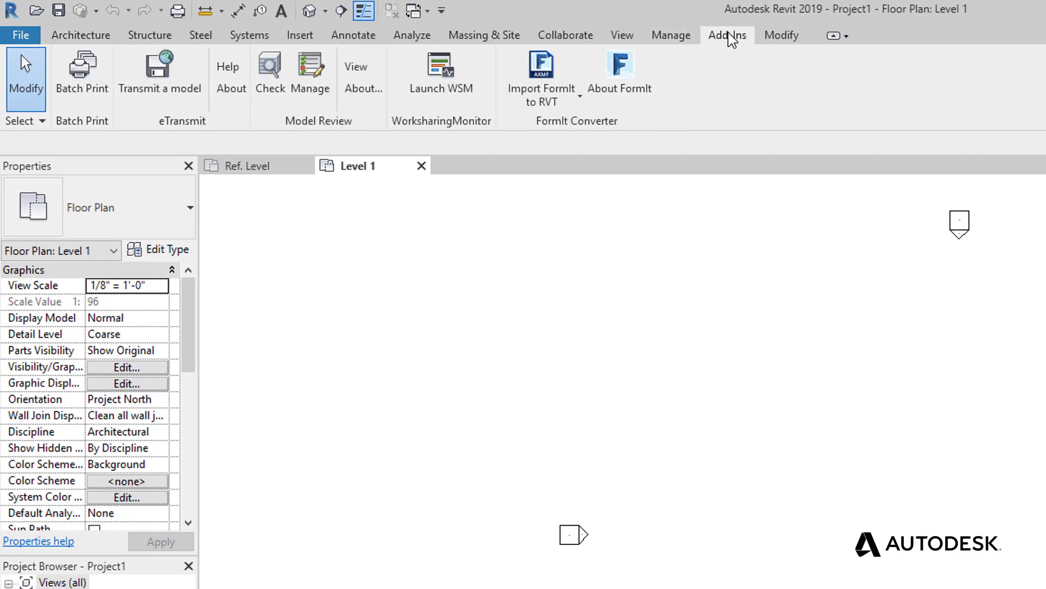
{"action": "left_click", "coordinate": [565, 79]}
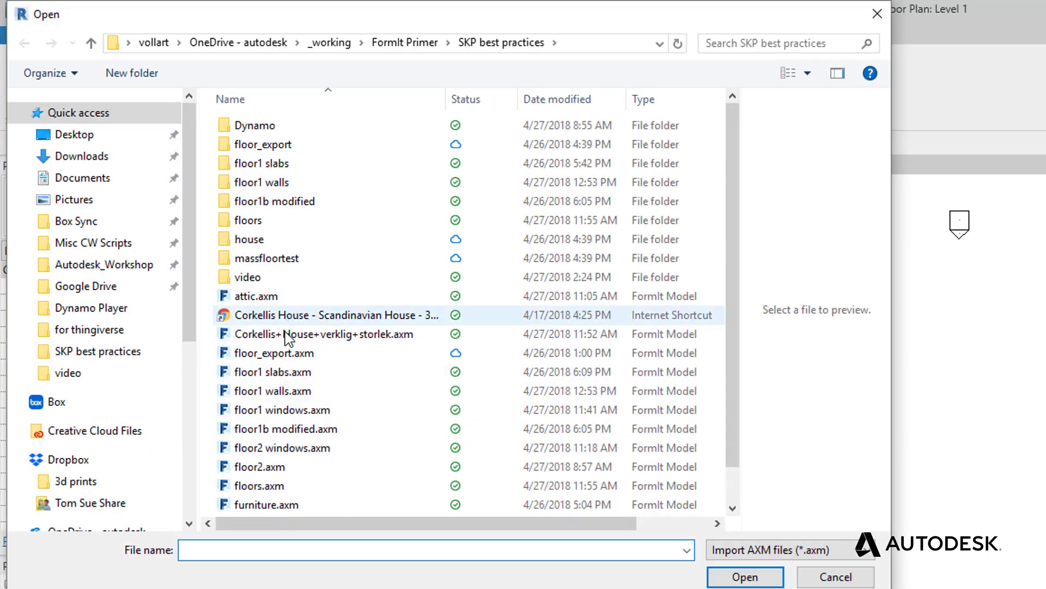
{"action": "scroll", "coordinate": [301, 447], "scroll_direction": "down", "scroll_amount": 1}
{"action": "left_click", "coordinate": [272, 487]}
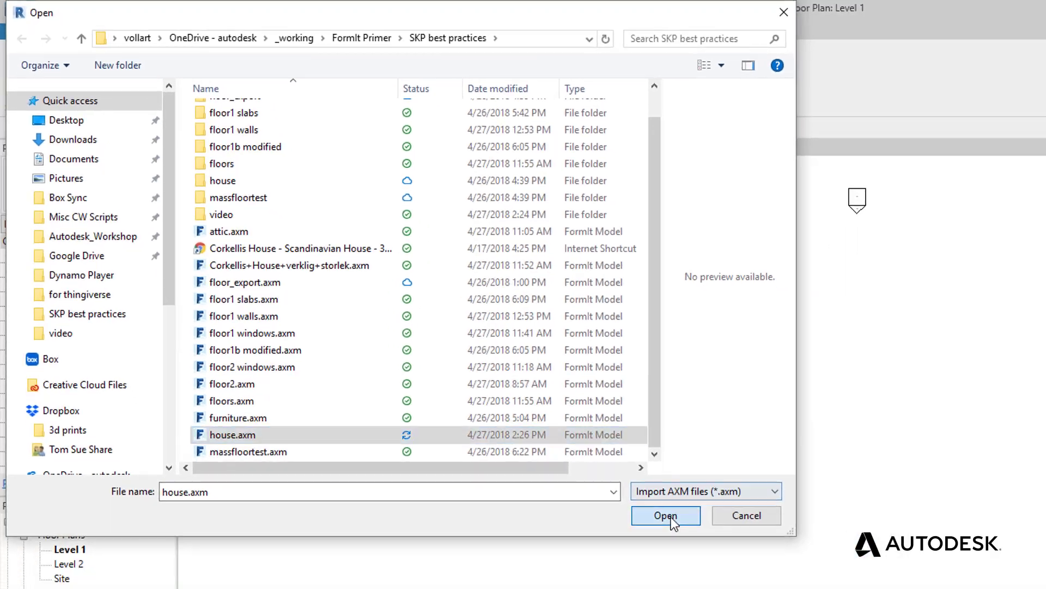
{"action": "left_click", "coordinate": [763, 575]}
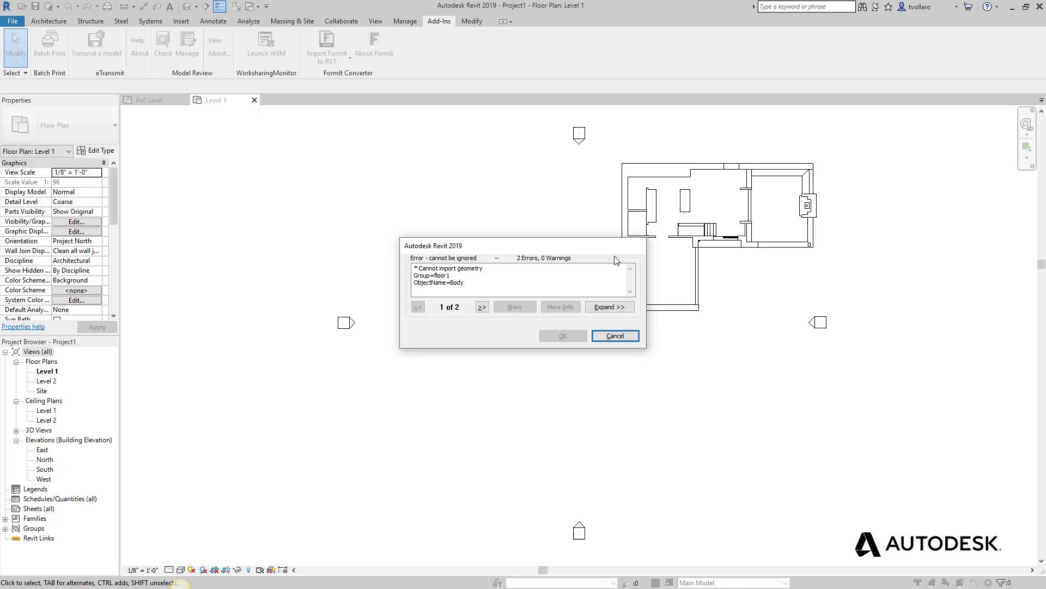
{"action": "left_click_drag", "start_coordinate": [607, 253], "coordinate": [573, 221]}
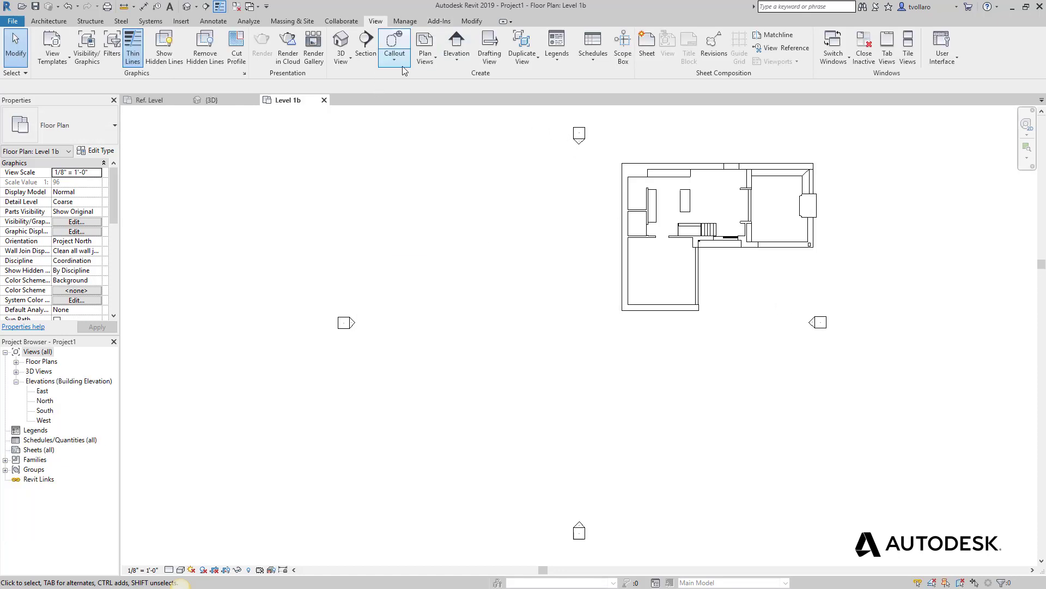
Open the default 3D view and make the Mass category visible in its Visibility/Graphic Overrides
{"action": "left_click", "coordinate": [186, 7]}
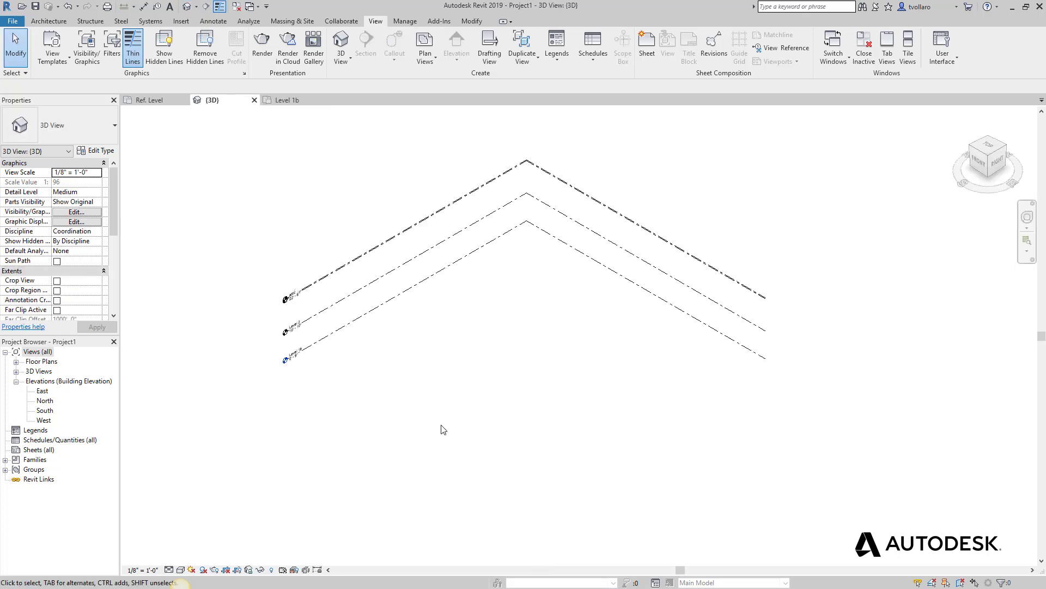
{"action": "key", "text": "v"}
{"action": "key", "text": "g"}
{"action": "scroll", "coordinate": [378, 302], "scroll_direction": "down", "scroll_amount": 5}
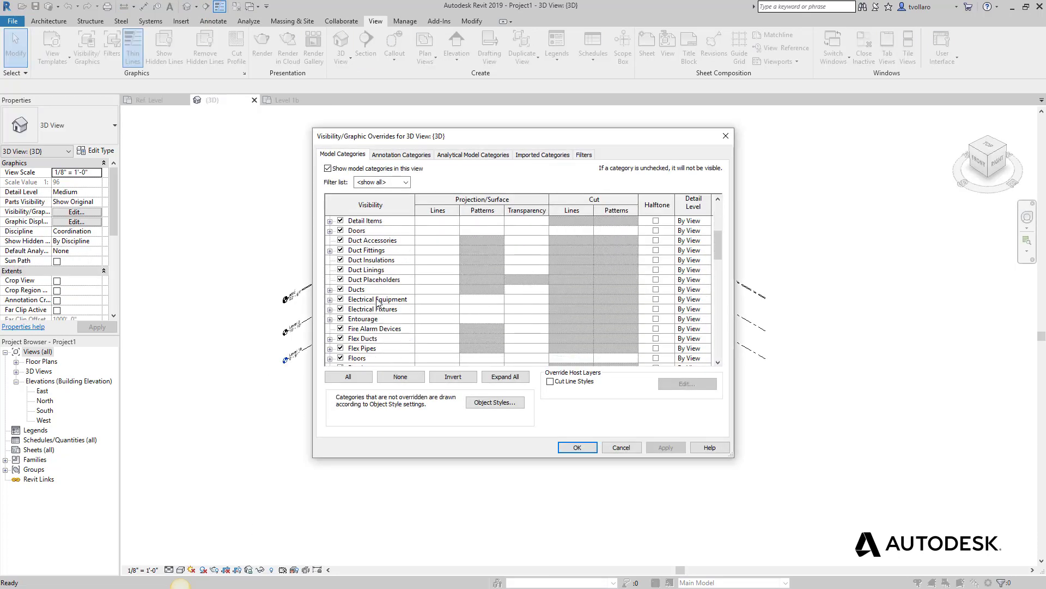
{"action": "scroll", "coordinate": [379, 302], "scroll_direction": "down", "scroll_amount": 4}
{"action": "left_click", "coordinate": [341, 299]}
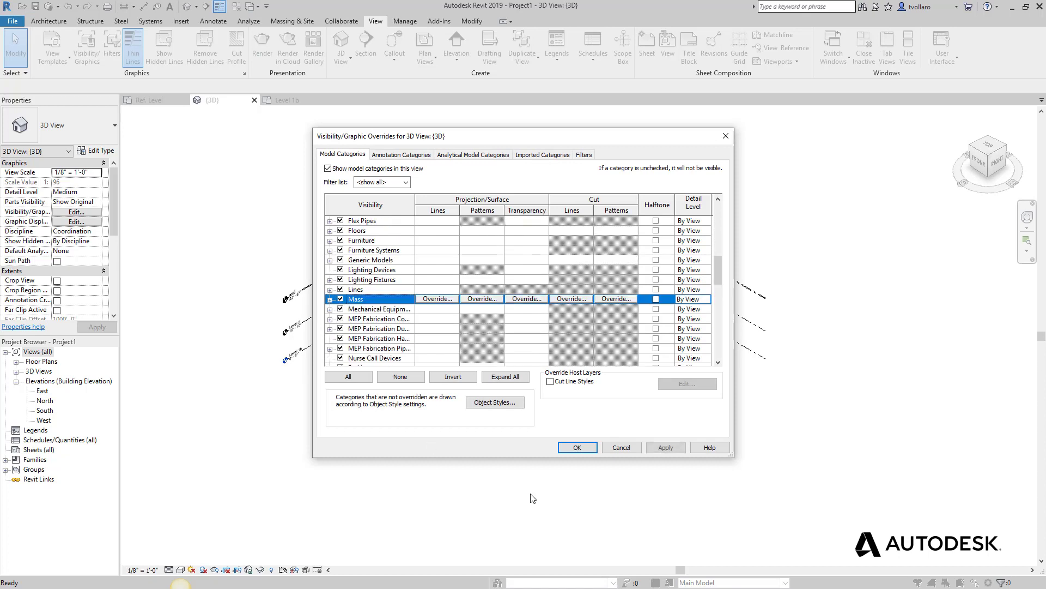
{"action": "left_click", "coordinate": [575, 449]}
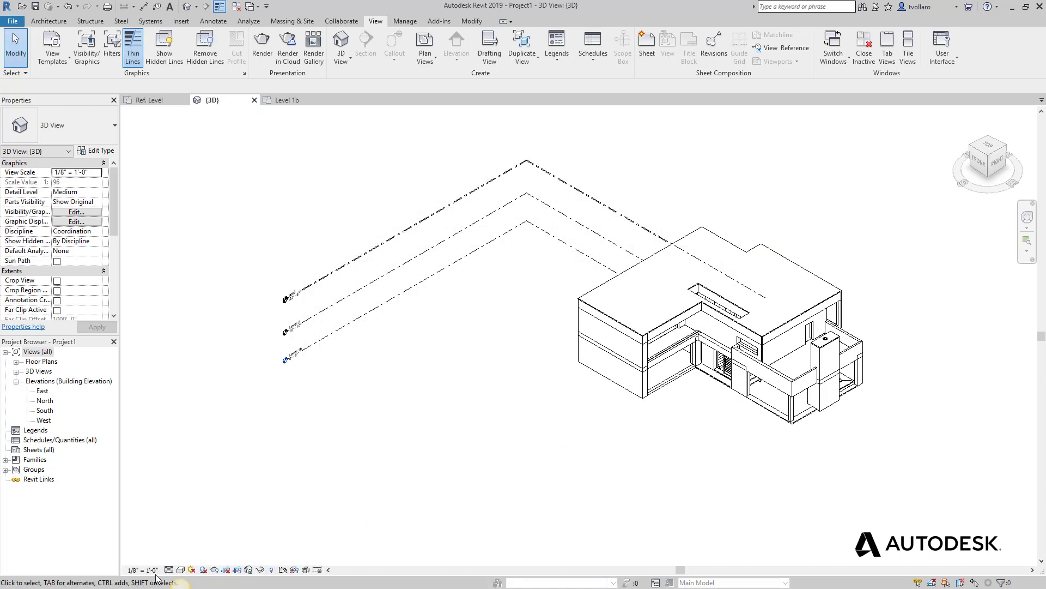
Set the 3D view's visual style to Realistic so the imported house shows its material textures
{"action": "left_click", "coordinate": [180, 569]}
{"action": "left_click", "coordinate": [197, 546]}
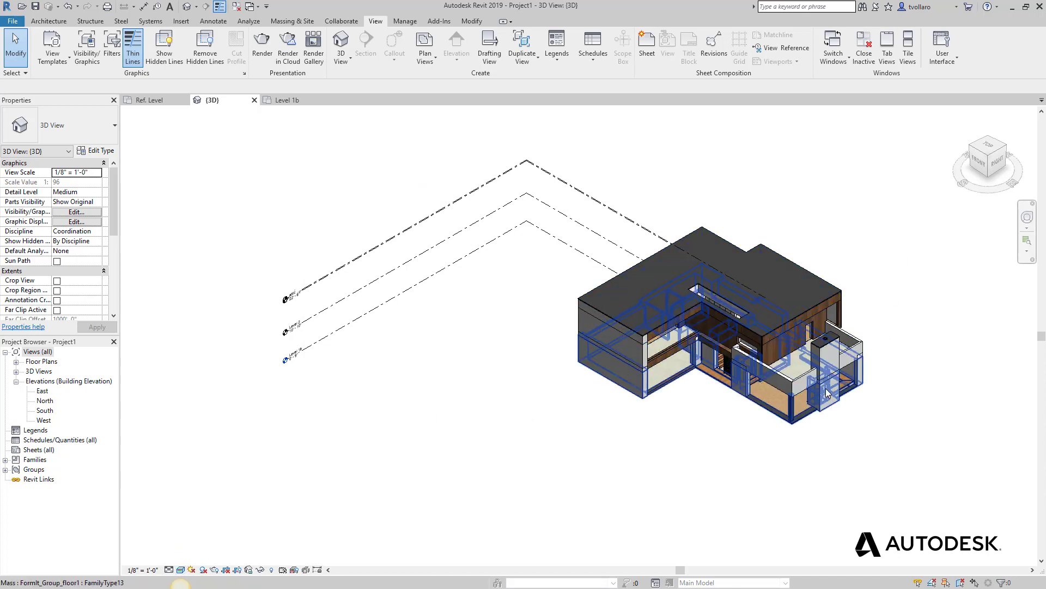
{"action": "scroll", "coordinate": [770, 383], "scroll_direction": "up", "scroll_amount": 1}
{"action": "scroll", "coordinate": [685, 313], "scroll_direction": "up", "scroll_amount": 1}
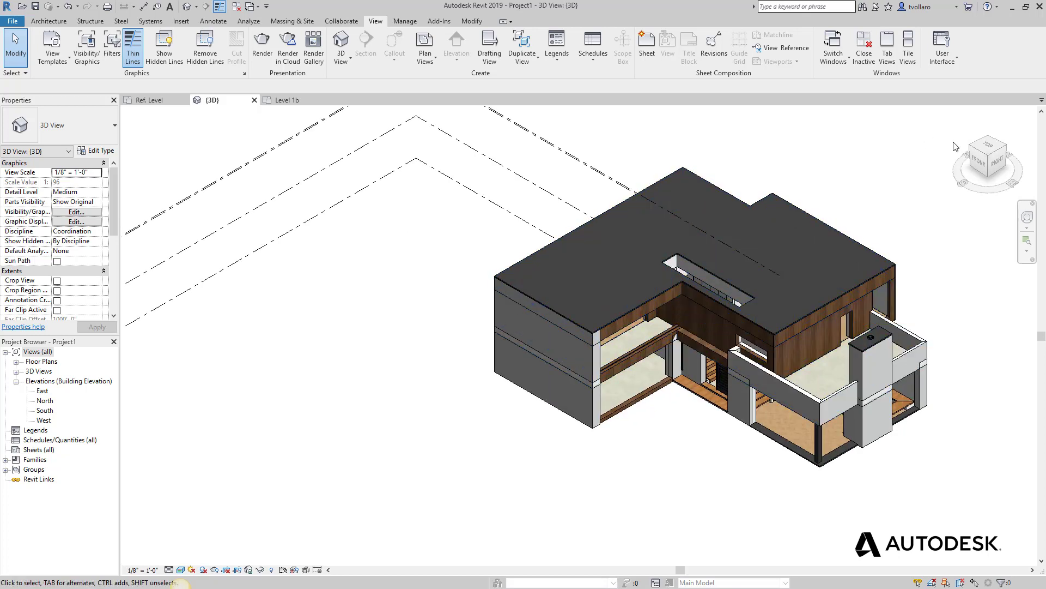
Examine the imported house and its level lines from the right side and in an angled view of the model
{"action": "left_click", "coordinate": [987, 168]}
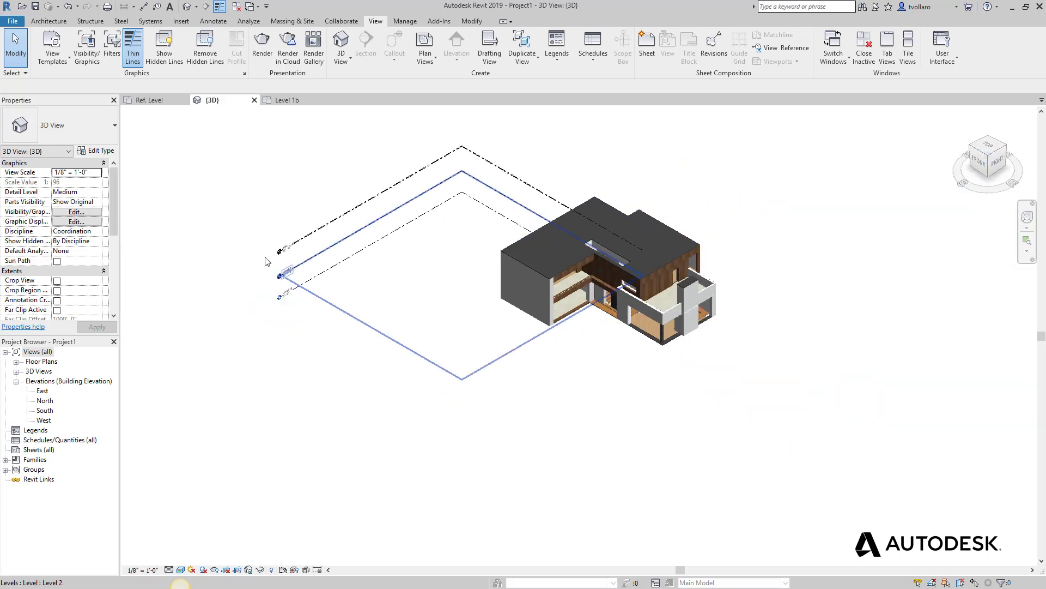
{"action": "left_click", "coordinate": [996, 165]}
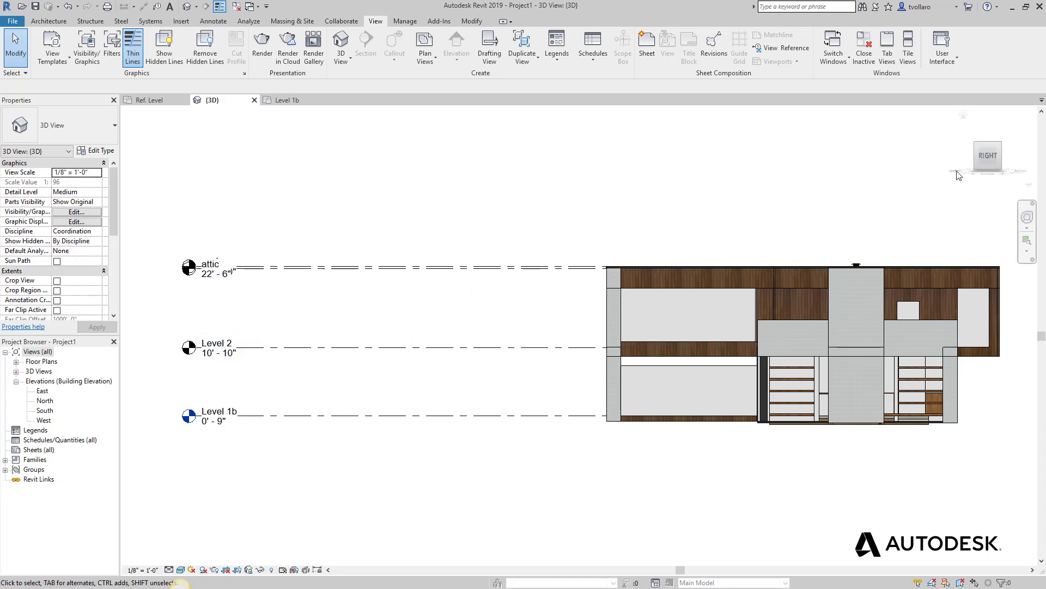
{"action": "left_click_drag", "start_coordinate": [988, 159], "coordinate": [1014, 174]}
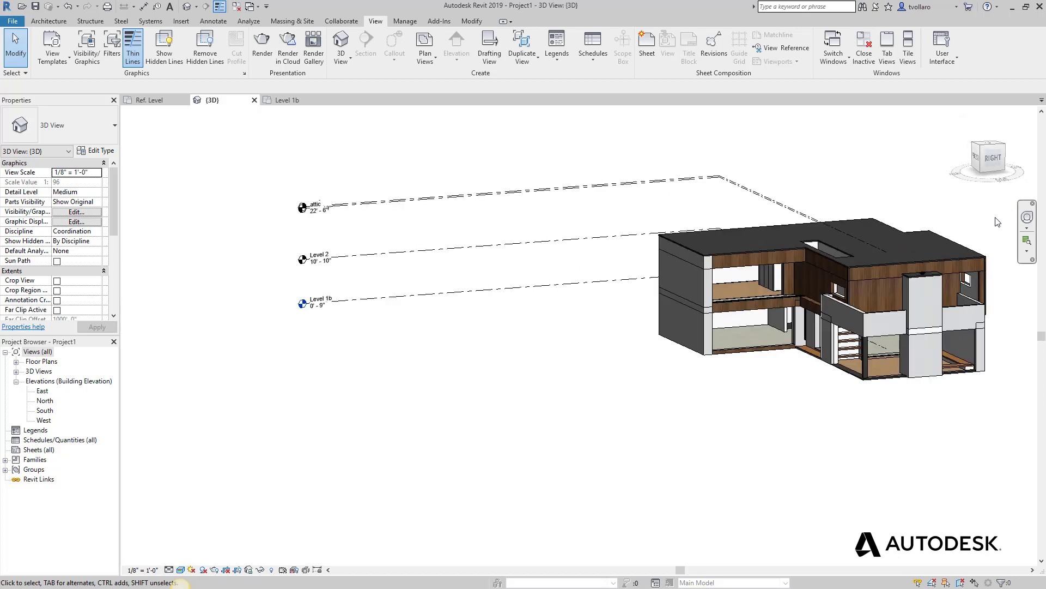
{"action": "scroll", "coordinate": [1005, 213], "scroll_direction": "up", "scroll_amount": 4}
{"action": "left_click", "coordinate": [983, 162]}
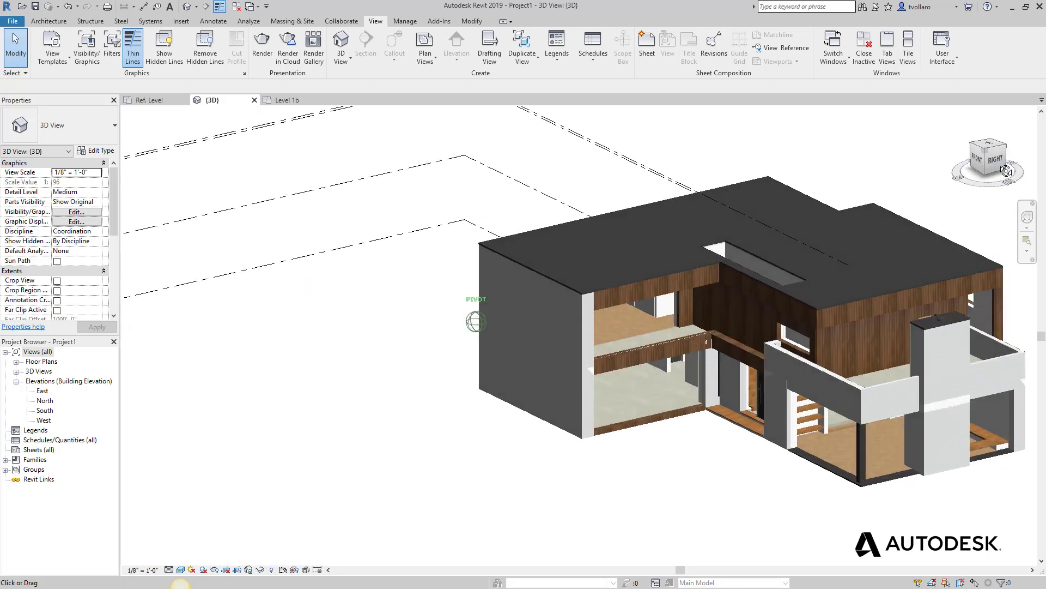
{"action": "scroll", "coordinate": [945, 326], "scroll_direction": "up", "scroll_amount": 4}
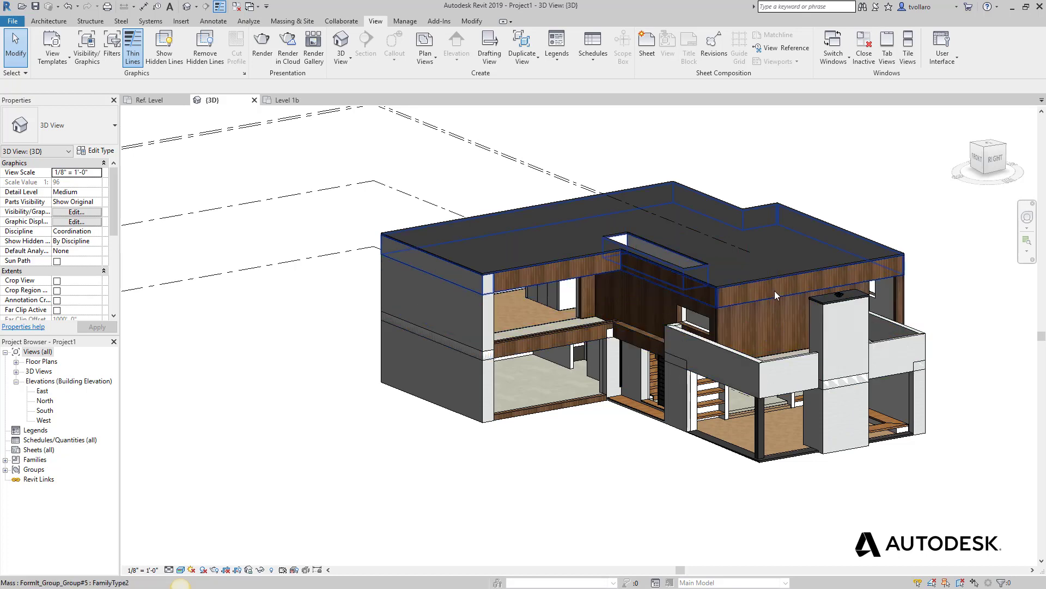
{"action": "scroll", "coordinate": [774, 290], "scroll_direction": "up", "scroll_amount": 3}
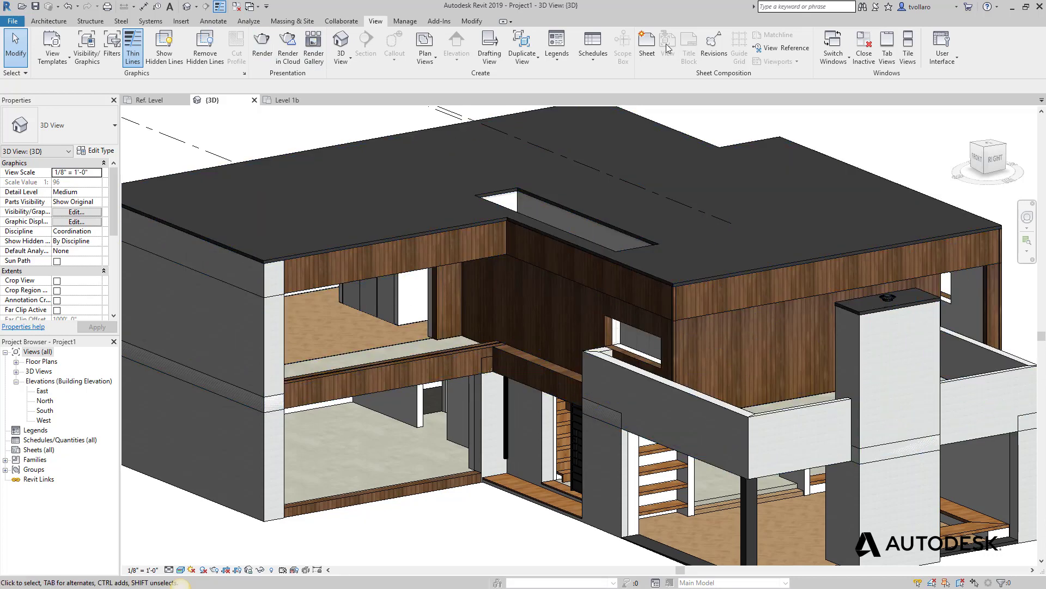
{"action": "left_click", "coordinate": [292, 21]}
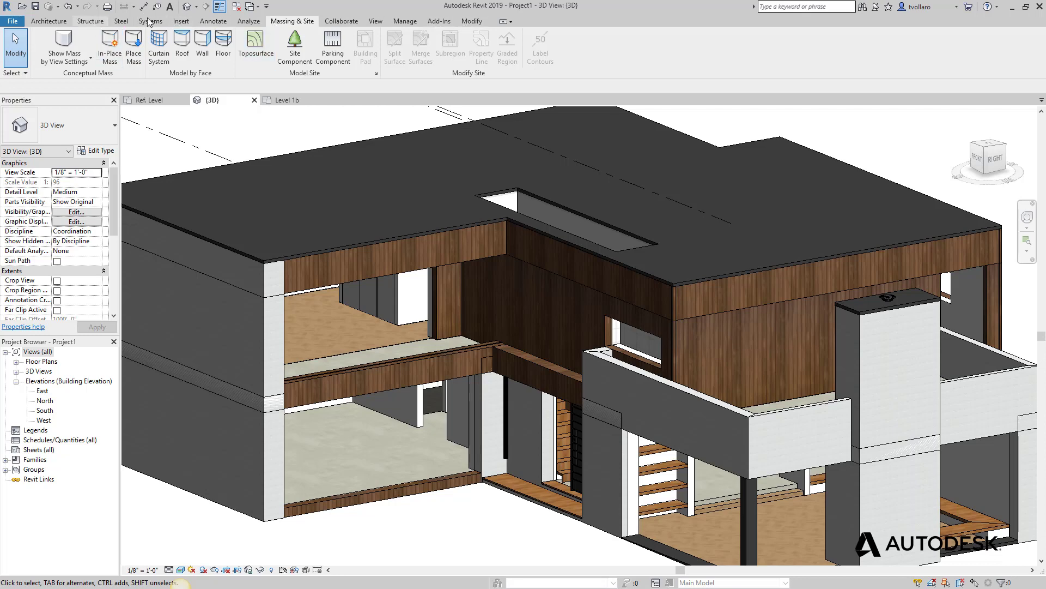
{"action": "left_click", "coordinate": [405, 22]}
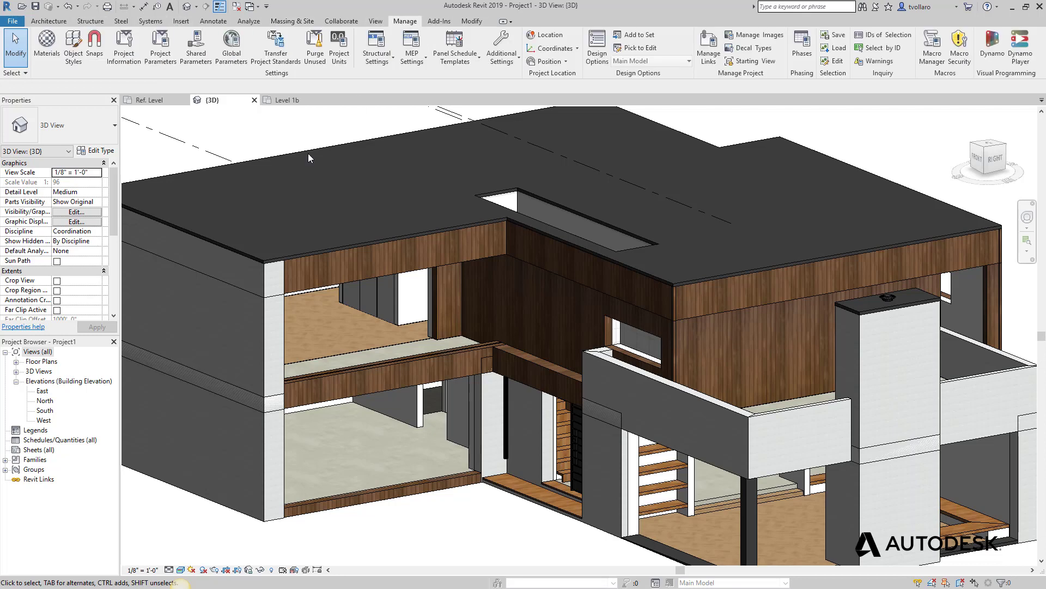
Search the project materials for "formit" in the Material Browser and view the appearance of FormIt-_Wood_ Floor_1
{"action": "left_click", "coordinate": [47, 46]}
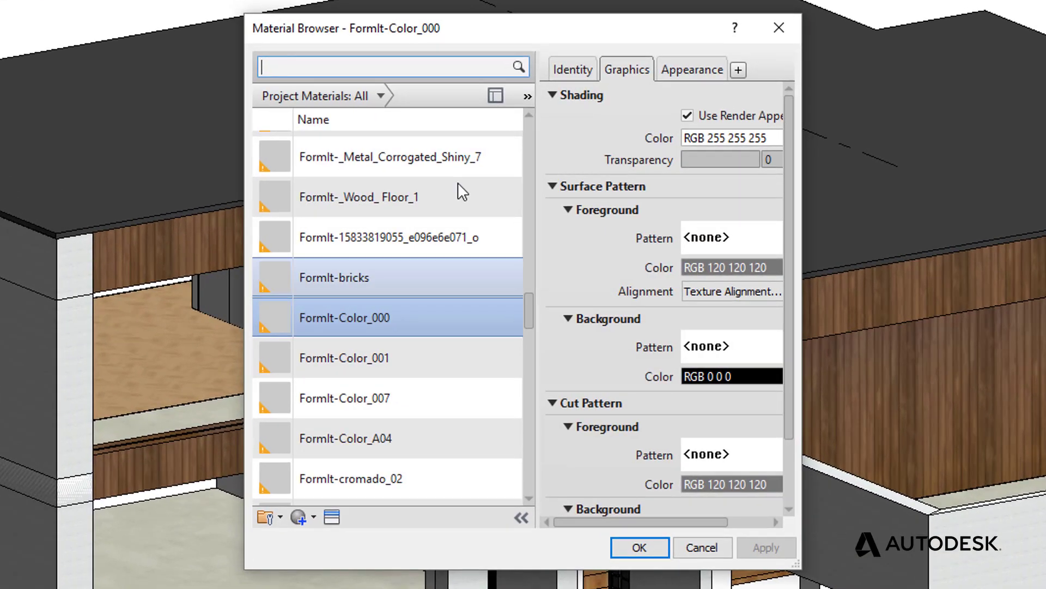
{"action": "scroll", "coordinate": [460, 191], "scroll_direction": "up", "scroll_amount": 1}
{"action": "left_click", "coordinate": [333, 66]}
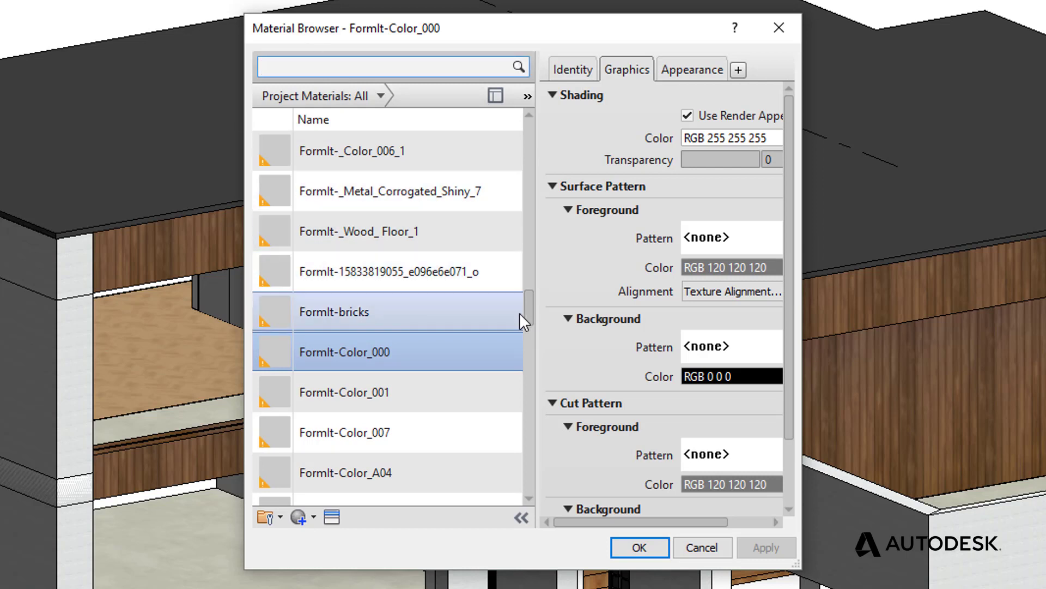
{"action": "scroll", "coordinate": [538, 326], "scroll_direction": "down", "scroll_amount": 3}
{"action": "scroll", "coordinate": [538, 322], "scroll_direction": "up", "scroll_amount": 1}
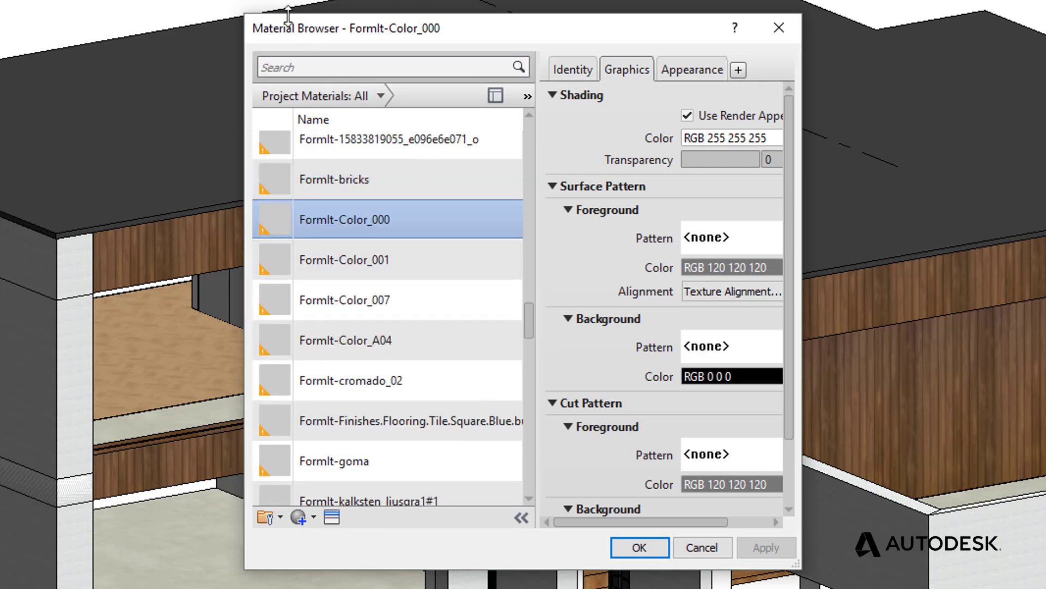
{"action": "left_click", "coordinate": [300, 73]}
{"action": "type", "text": "for"}
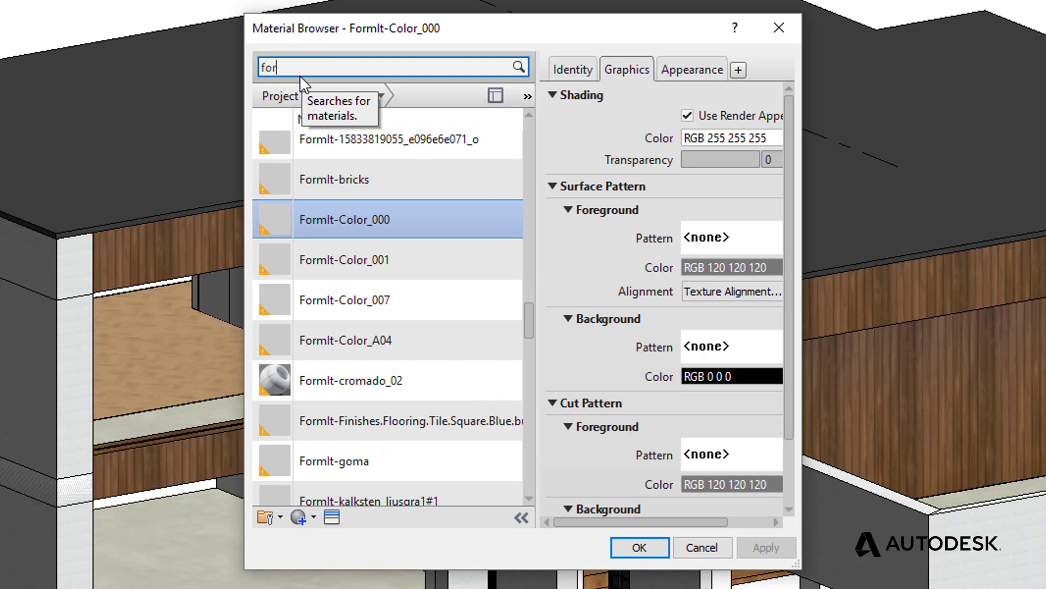
{"action": "type", "text": "mit"}
{"action": "key", "text": "Return"}
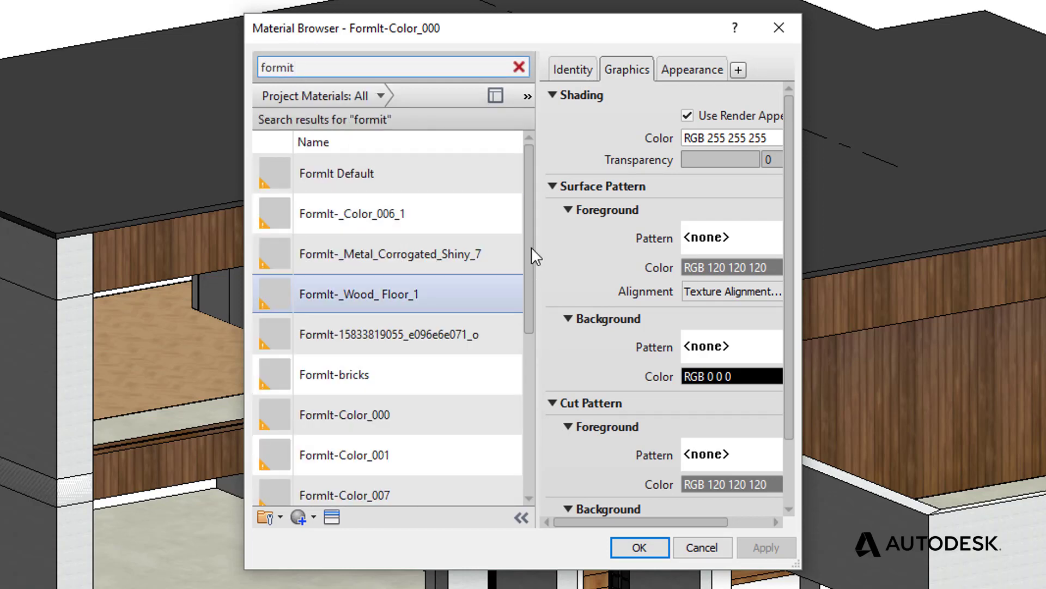
{"action": "left_click_drag", "start_coordinate": [532, 268], "coordinate": [541, 325]}
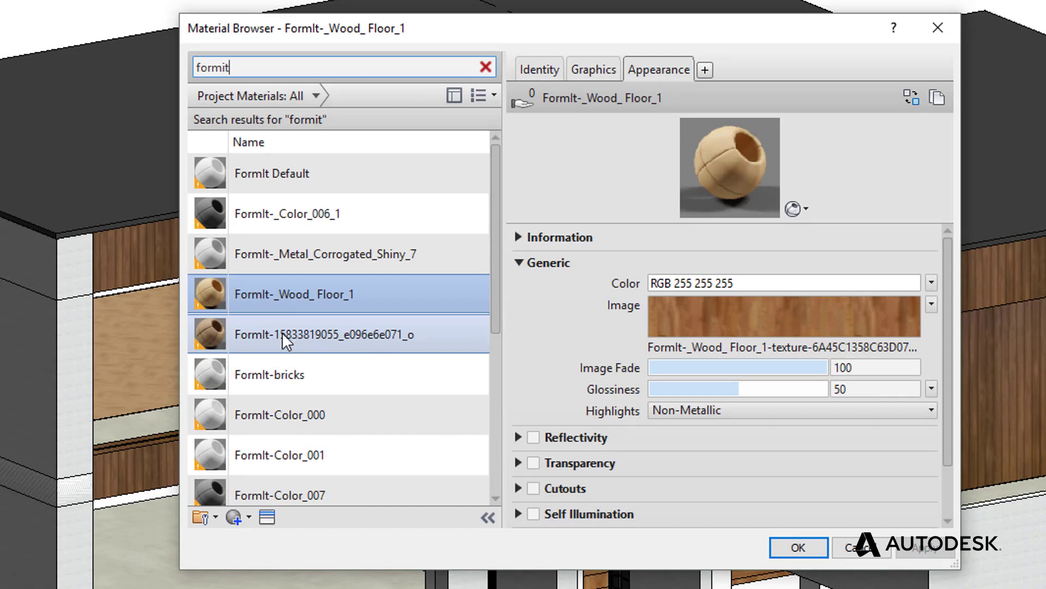
{"action": "left_click", "coordinate": [282, 332]}
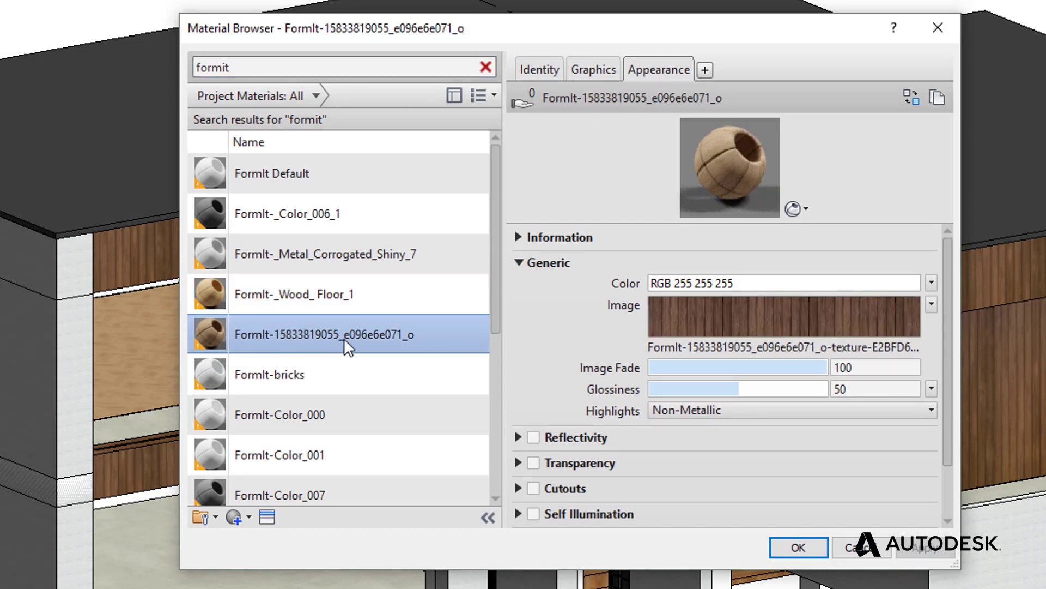
{"action": "left_click", "coordinate": [932, 304]}
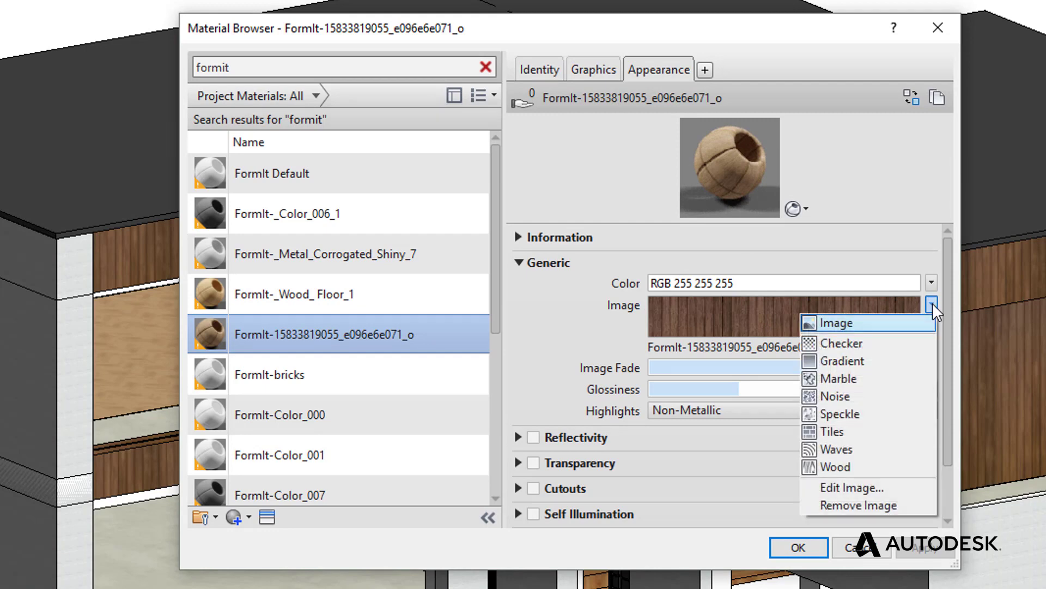
{"action": "left_click", "coordinate": [877, 489]}
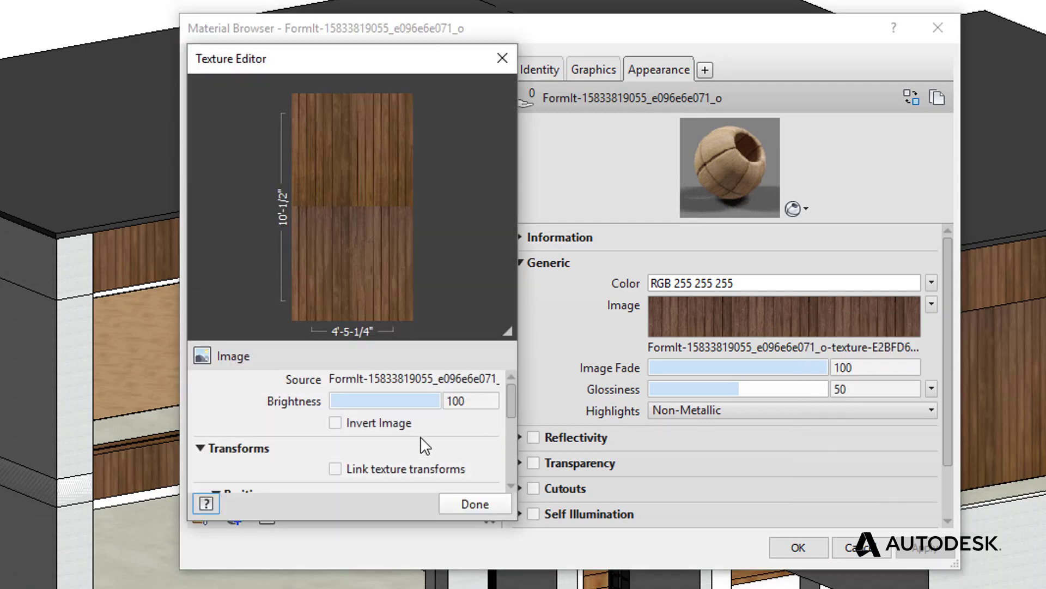
{"action": "scroll", "coordinate": [493, 459], "scroll_direction": "down", "scroll_amount": 2}
{"action": "scroll", "coordinate": [493, 459], "scroll_direction": "down", "scroll_amount": 1}
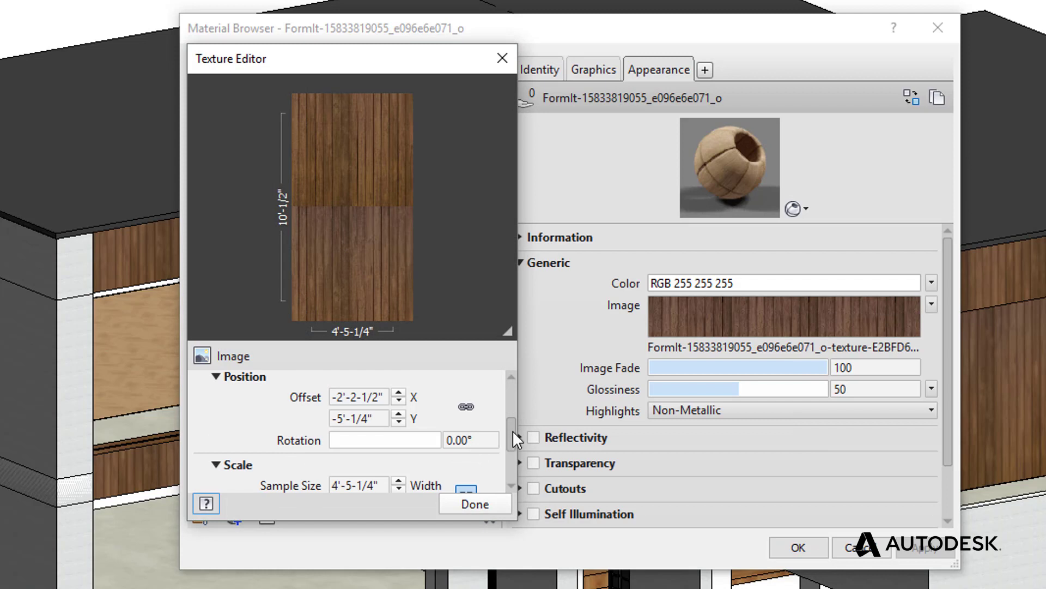
{"action": "mouse_move", "coordinate": [512, 430]}
{"action": "left_mouse_down"}
{"action": "mouse_move", "coordinate": [512, 463]}
{"action": "mouse_move", "coordinate": [512, 432]}
{"action": "left_mouse_up"}
{"action": "double_click", "coordinate": [474, 440]}
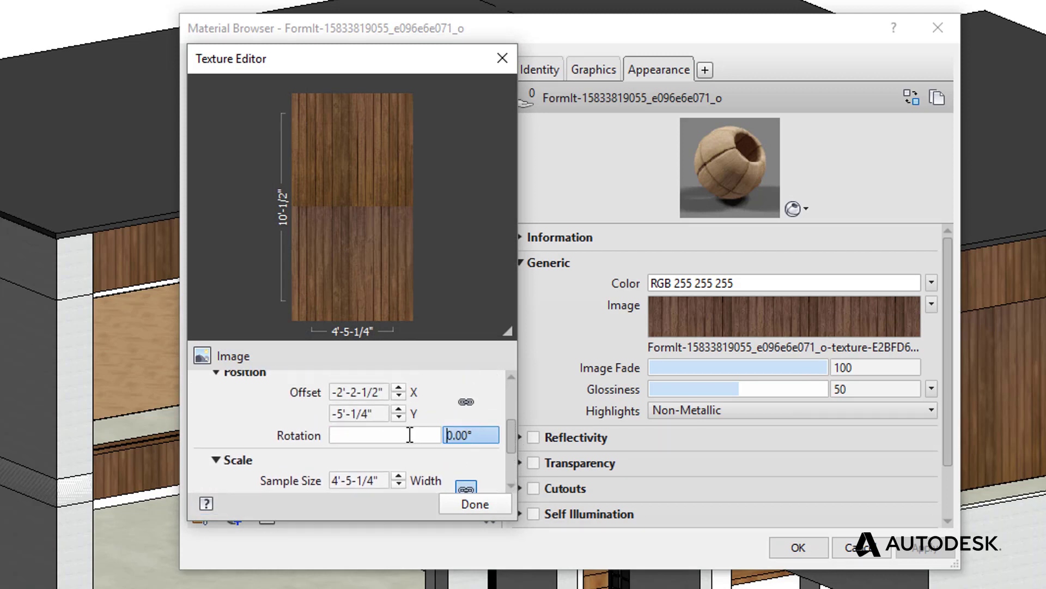
{"action": "type", "text": "90"}
{"action": "left_click", "coordinate": [479, 503]}
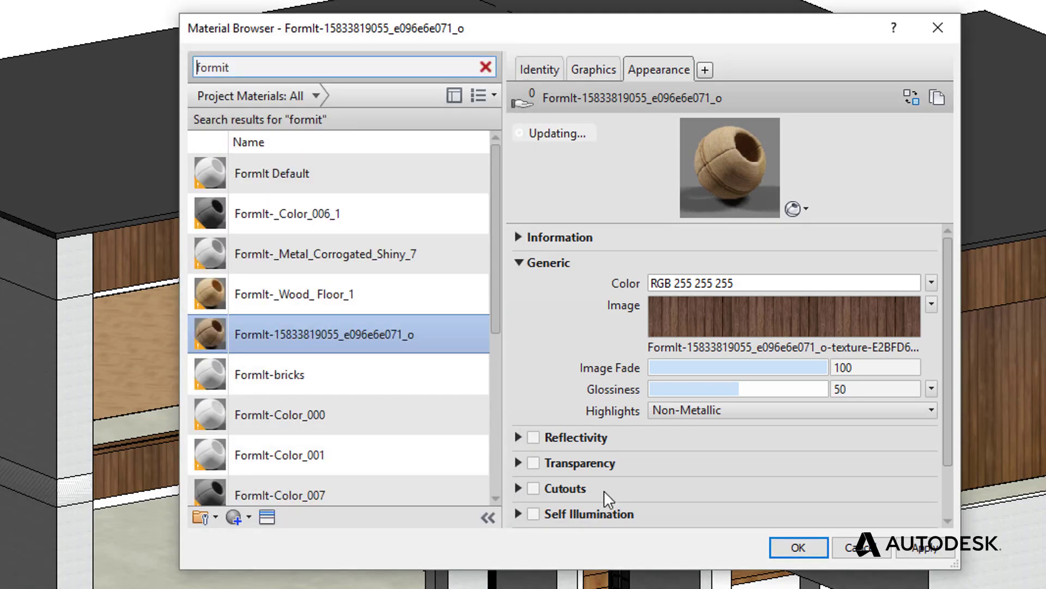
{"action": "left_click", "coordinate": [927, 547]}
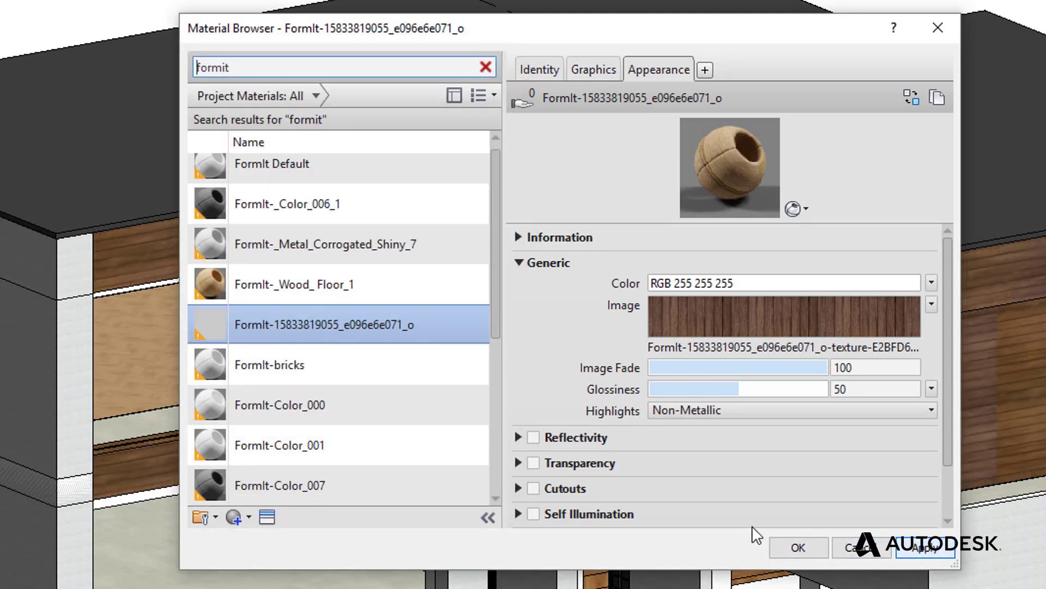
{"action": "left_click", "coordinate": [799, 547]}
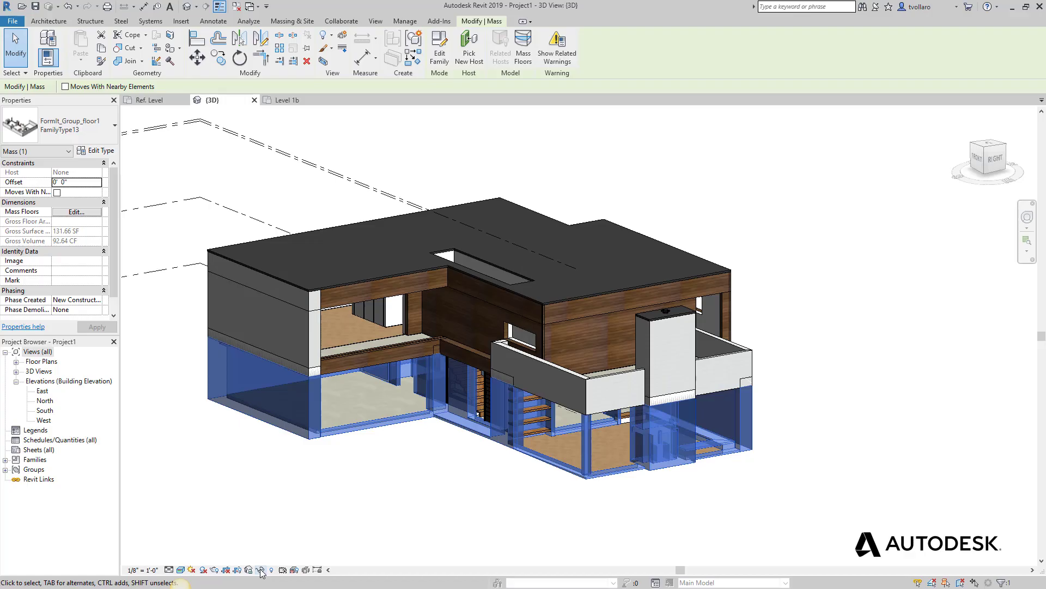
Temporarily isolate the FormIt_Group_floor1 mass in the 3D view and look at it from a raised angle
{"action": "left_click", "coordinate": [261, 570]}
{"action": "left_click", "coordinate": [278, 536]}
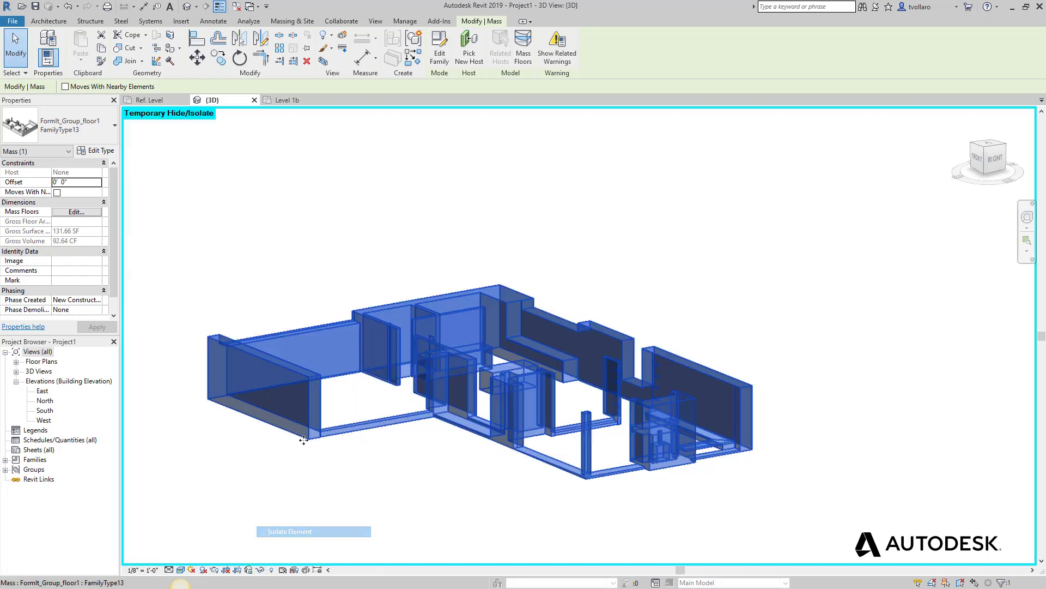
{"action": "key", "text": "Escape"}
{"action": "right_click", "coordinate": [425, 322]}
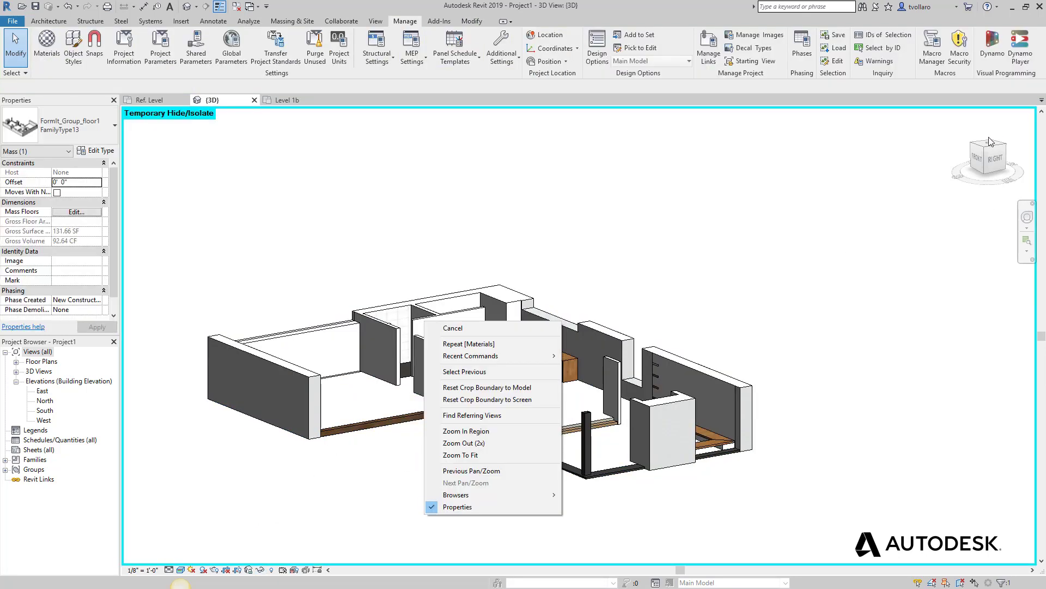
{"action": "key", "text": "Escape"}
{"action": "left_click_drag", "start_coordinate": [987, 159], "coordinate": [956, 146]}
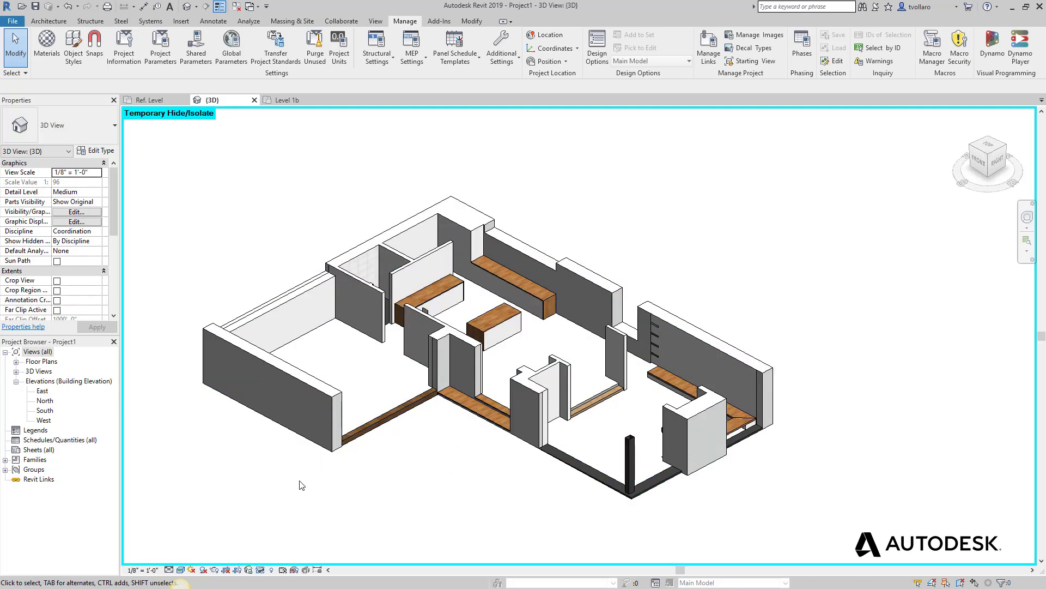
{"action": "scroll", "coordinate": [289, 474], "scroll_direction": "up", "scroll_amount": 4}
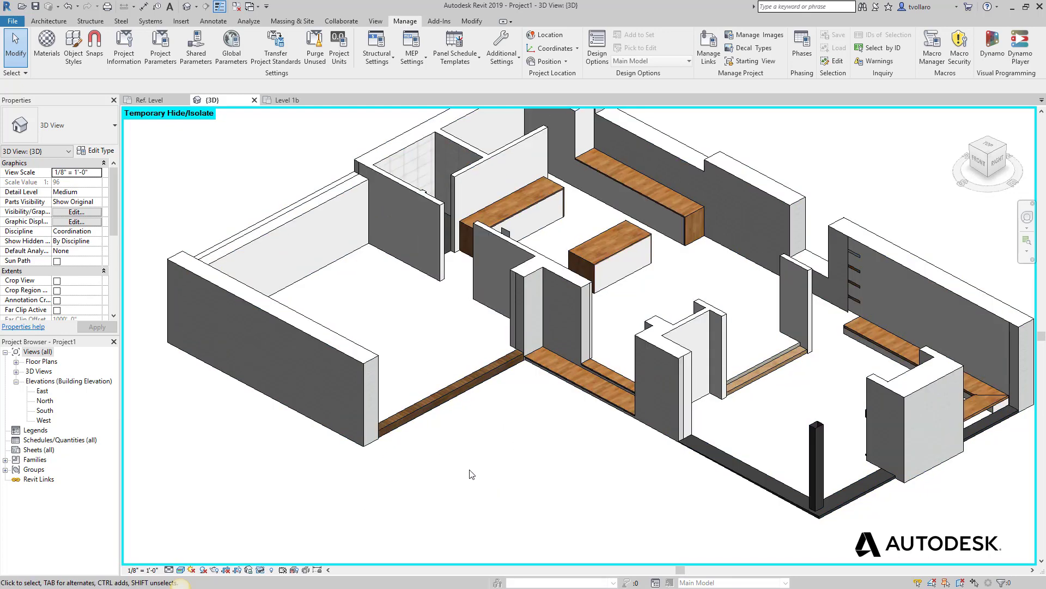
{"action": "scroll", "coordinate": [472, 474], "scroll_direction": "down", "scroll_amount": 1}
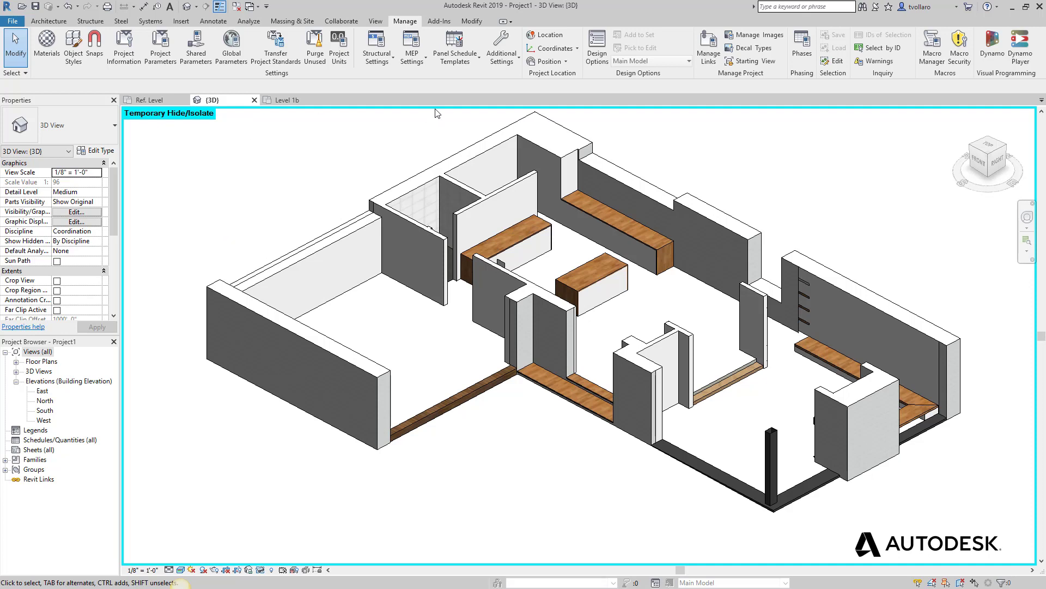
Try Wall by Face with the Generic - 8" type on two adjoining exterior faces of the isolated floor1 mass
{"action": "left_click", "coordinate": [292, 21]}
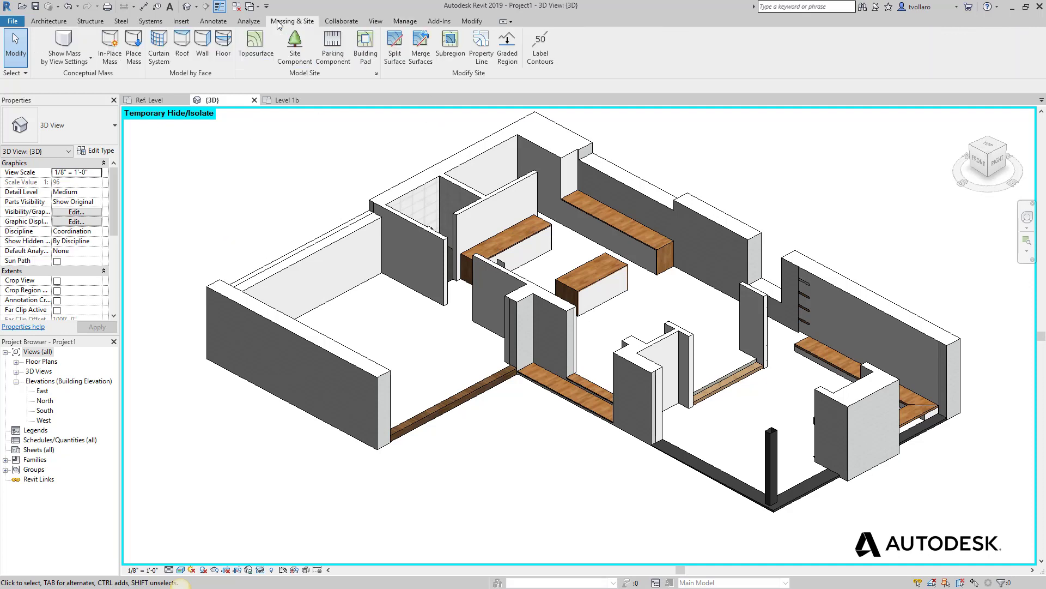
{"action": "left_click", "coordinate": [201, 44]}
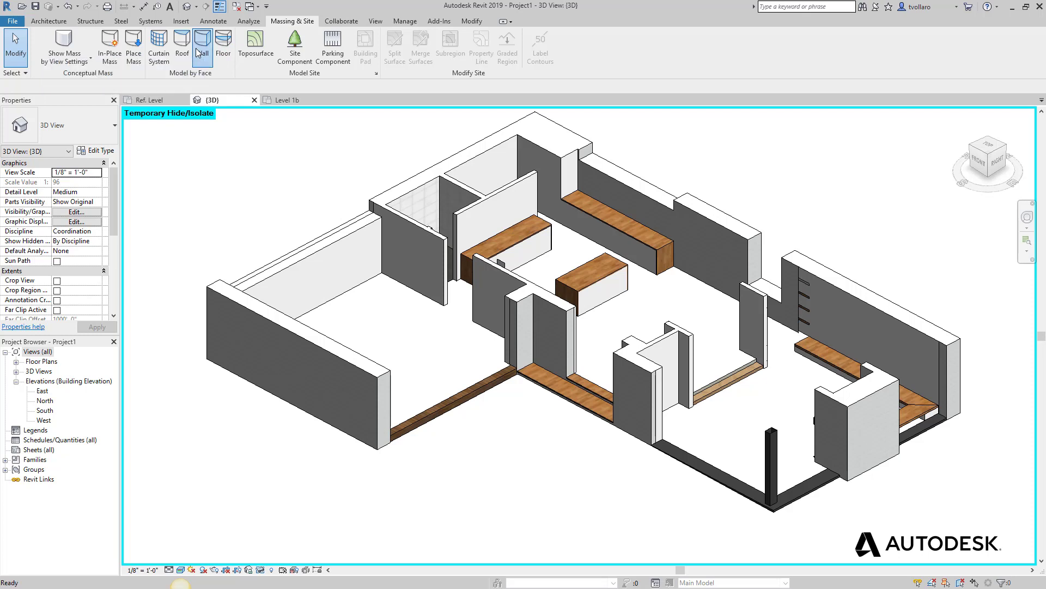
{"action": "left_click", "coordinate": [312, 342]}
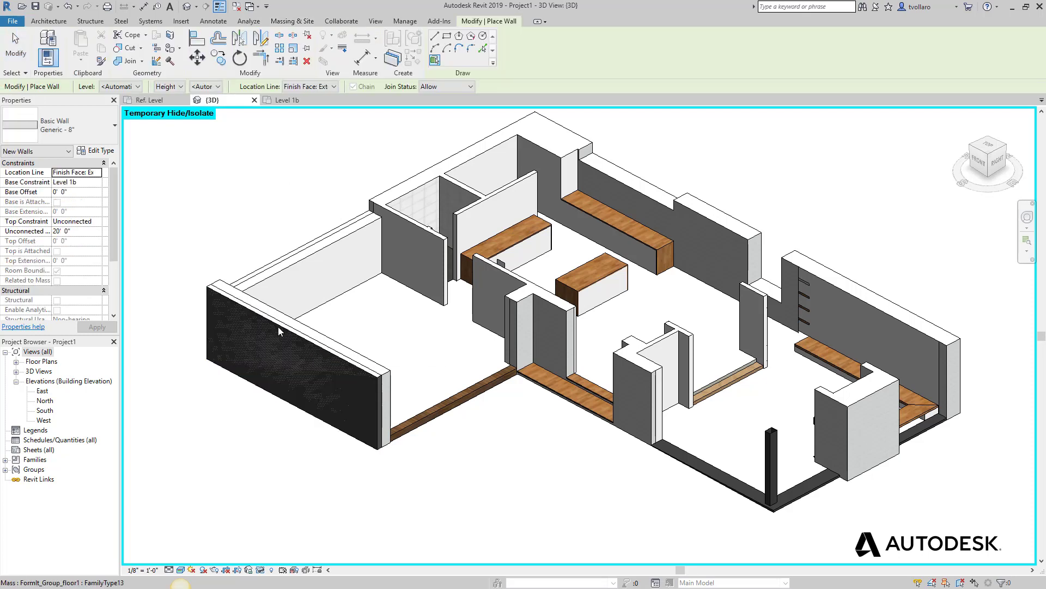
{"action": "middle_click_drag", "start_coordinate": [209, 286], "coordinate": [178, 335], "text": "shift"}
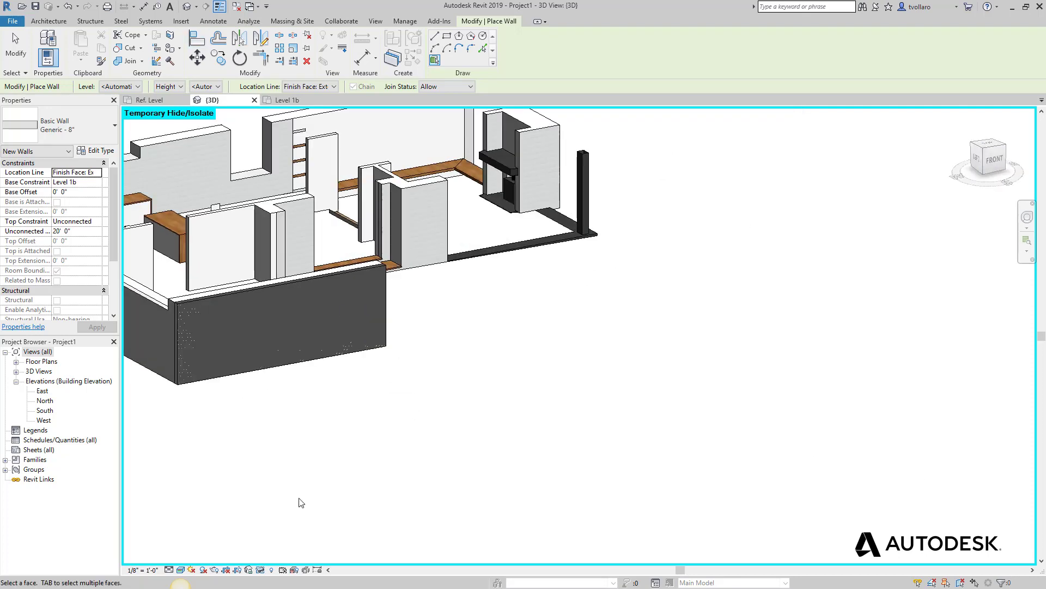
{"action": "scroll", "coordinate": [283, 481], "scroll_direction": "down", "scroll_amount": 5}
{"action": "scroll", "coordinate": [240, 460], "scroll_direction": "up", "scroll_amount": 3}
{"action": "scroll", "coordinate": [141, 48], "scroll_direction": "up", "scroll_amount": 5}
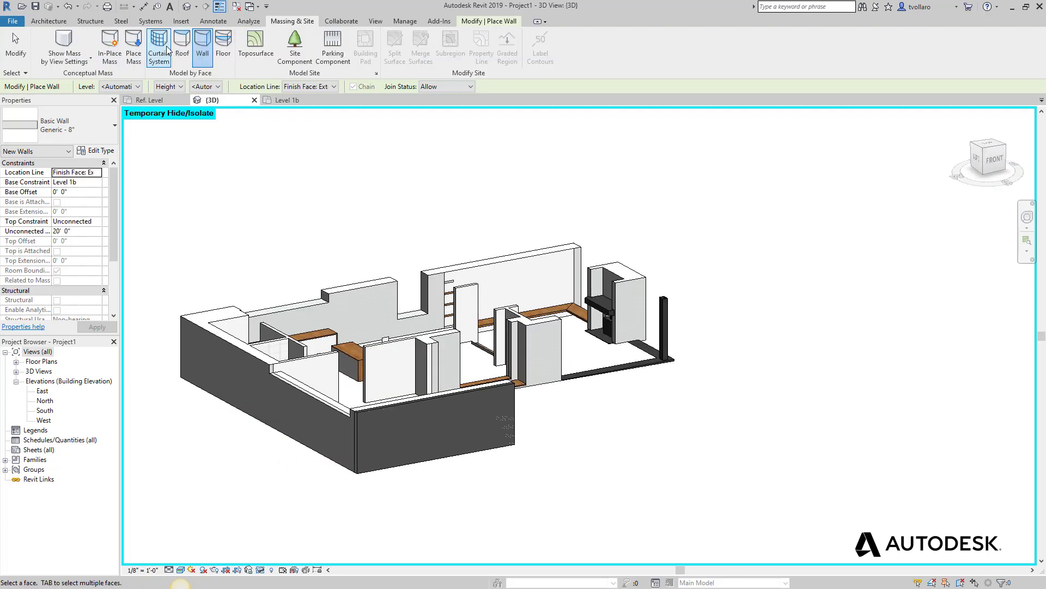
{"action": "left_click", "coordinate": [202, 58]}
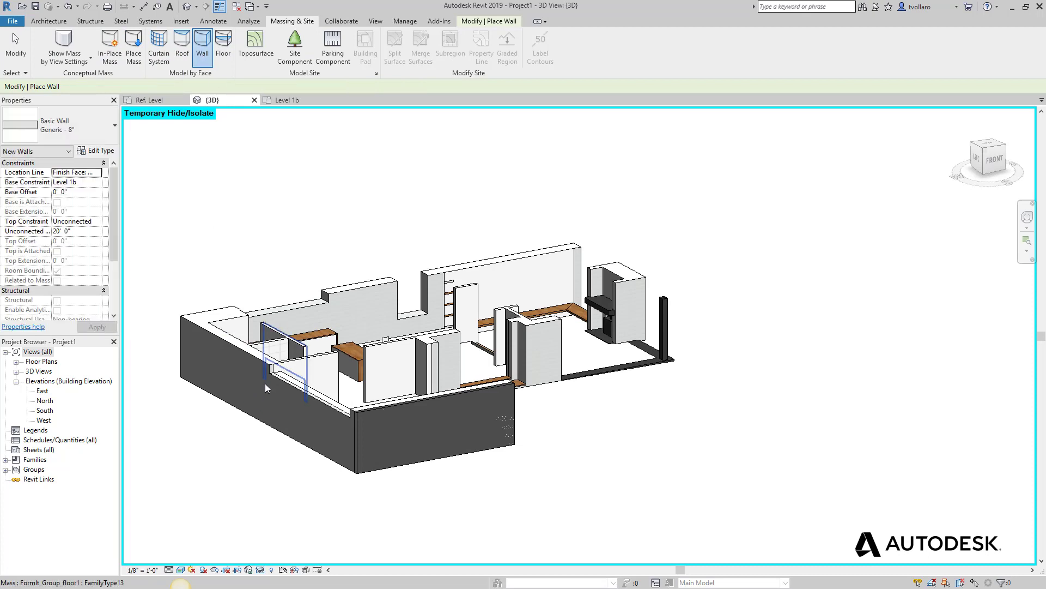
{"action": "left_click", "coordinate": [312, 450]}
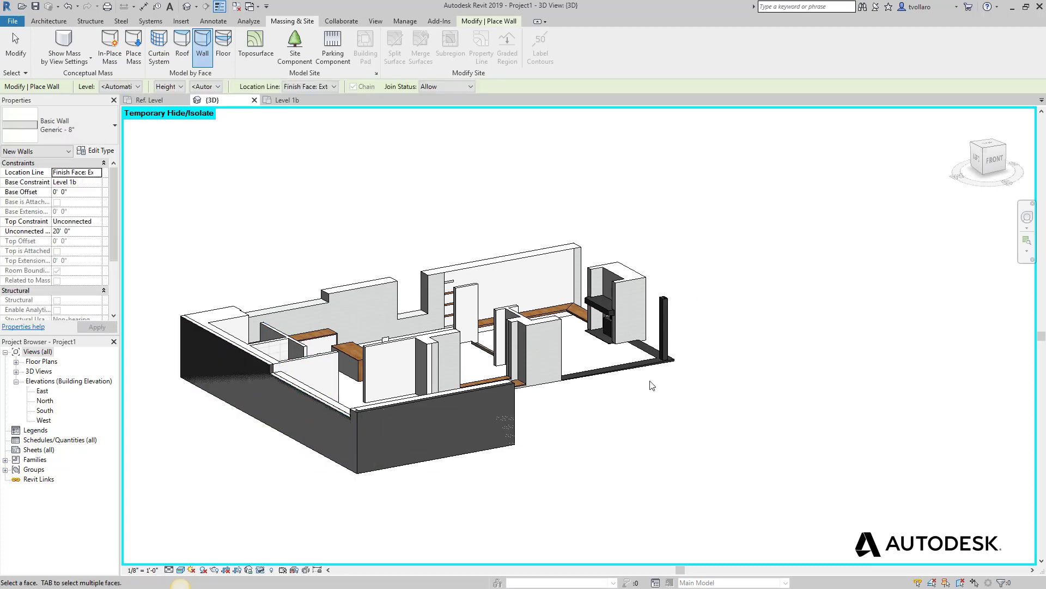
Check the face-based walls against the floor1 mass and undo their placement
{"action": "left_click_drag", "start_coordinate": [978, 155], "coordinate": [932, 160]}
{"action": "scroll", "coordinate": [599, 502], "scroll_direction": "up", "scroll_amount": 4}
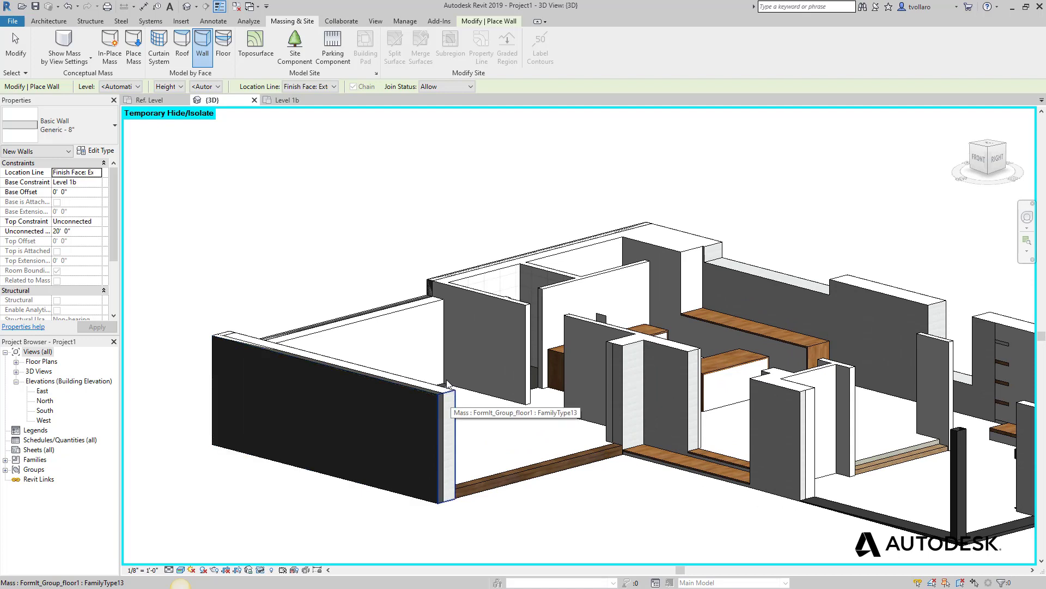
{"action": "scroll", "coordinate": [391, 358], "scroll_direction": "down", "scroll_amount": 4}
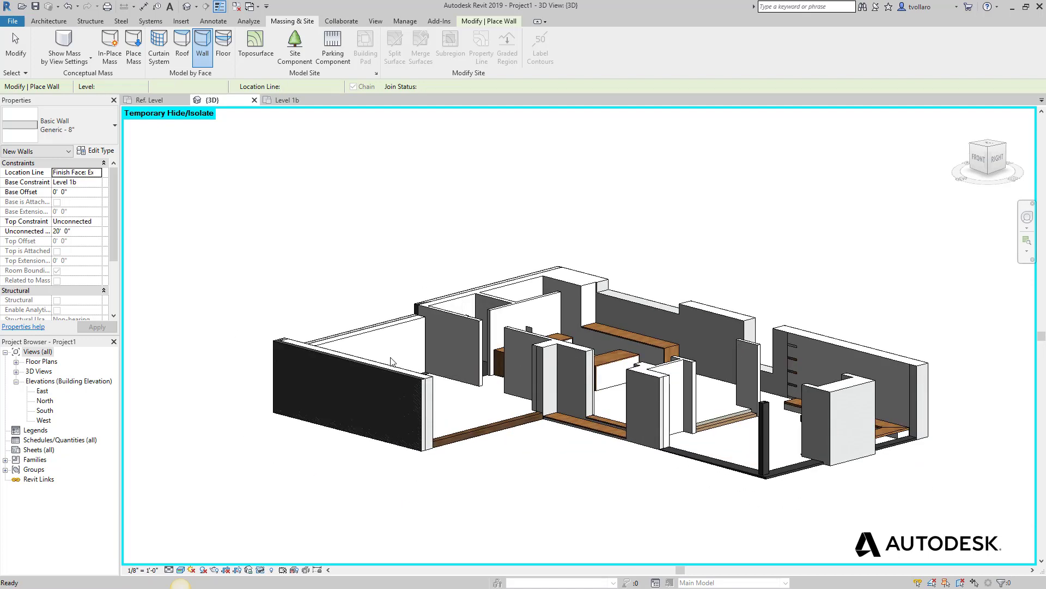
{"action": "scroll", "coordinate": [322, 434], "scroll_direction": "up", "scroll_amount": 2}
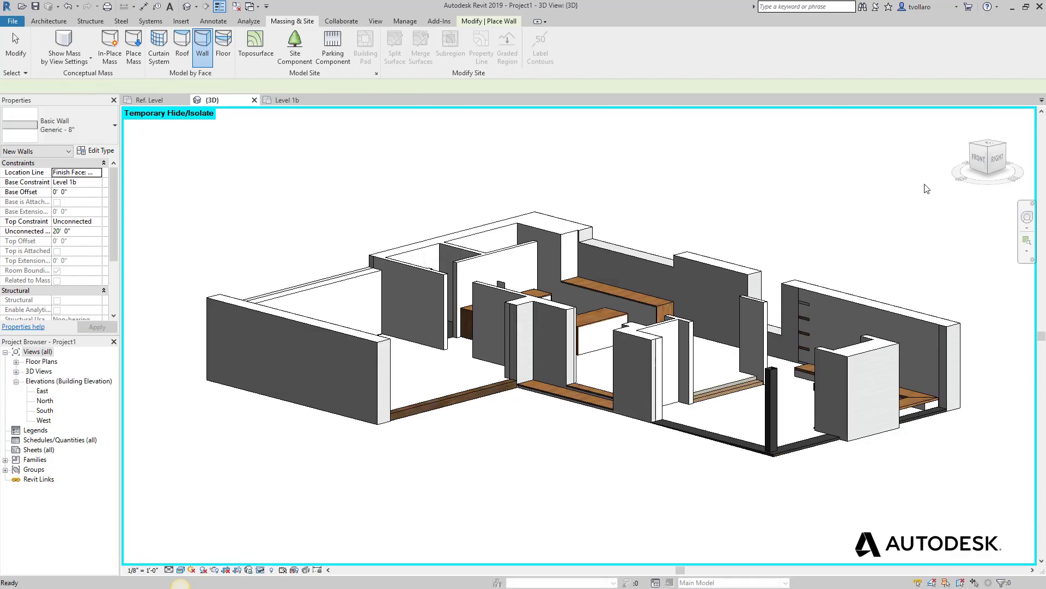
{"action": "left_click_drag", "start_coordinate": [989, 163], "coordinate": [1014, 180]}
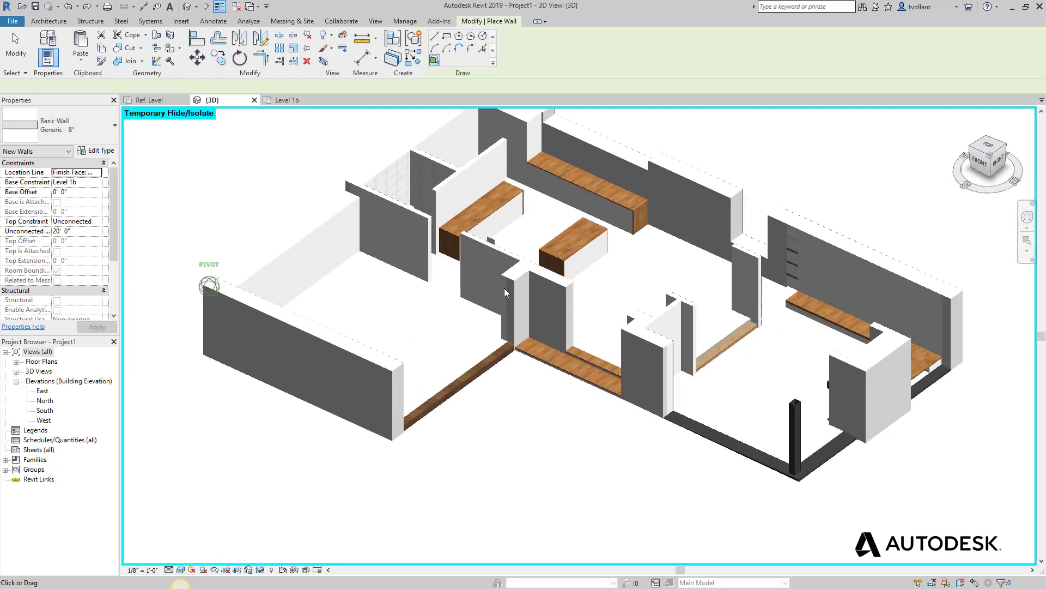
{"action": "scroll", "coordinate": [205, 284], "scroll_direction": "up", "scroll_amount": 3}
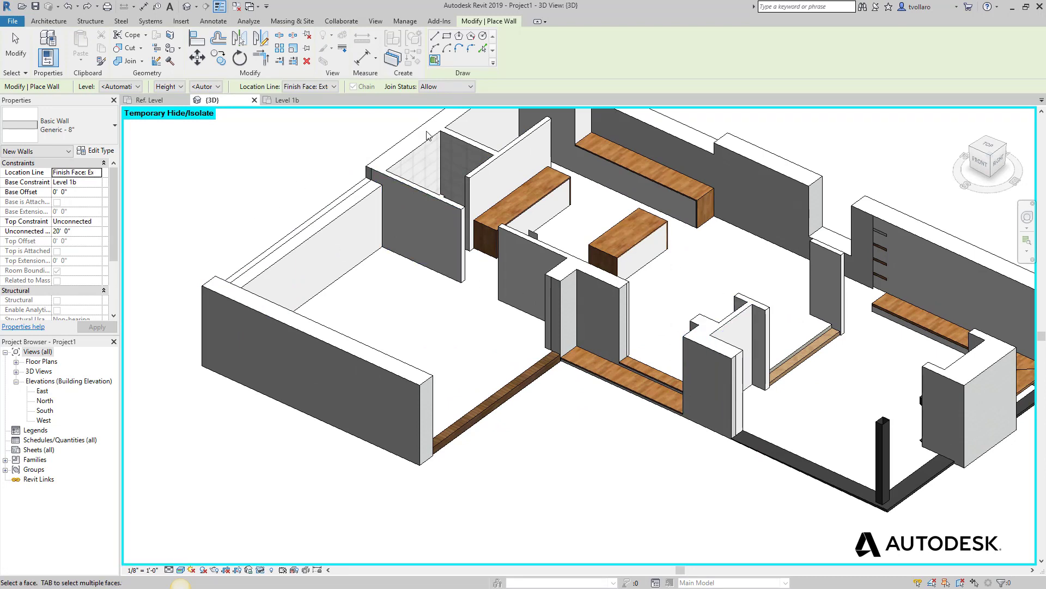
Open the recent create walls graph in Dynamo, examine its level and wall type nodes, and close Dynamo
{"action": "left_click", "coordinate": [405, 20]}
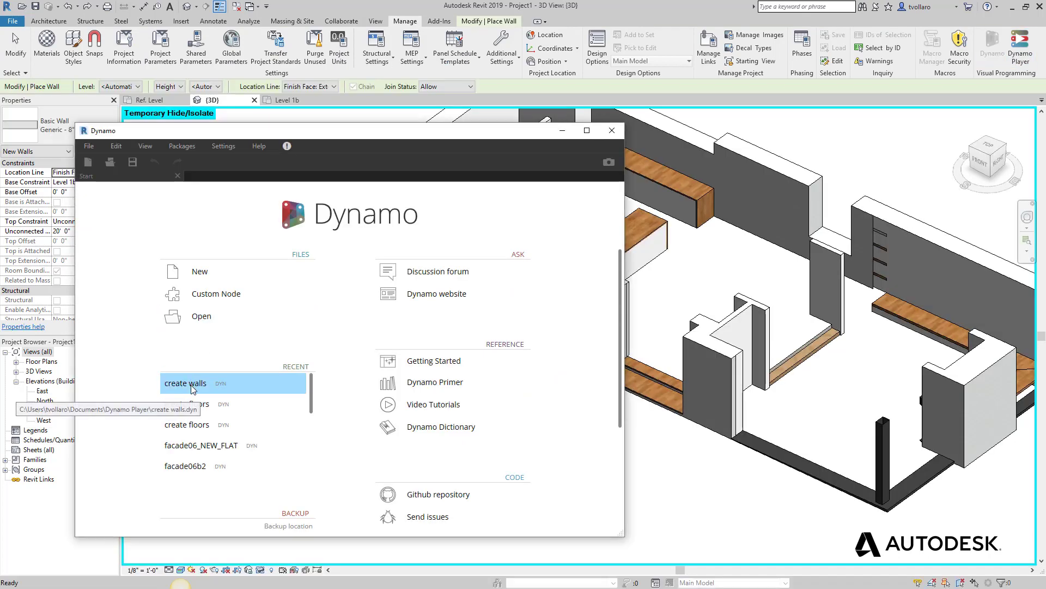
{"action": "left_click", "coordinate": [221, 388]}
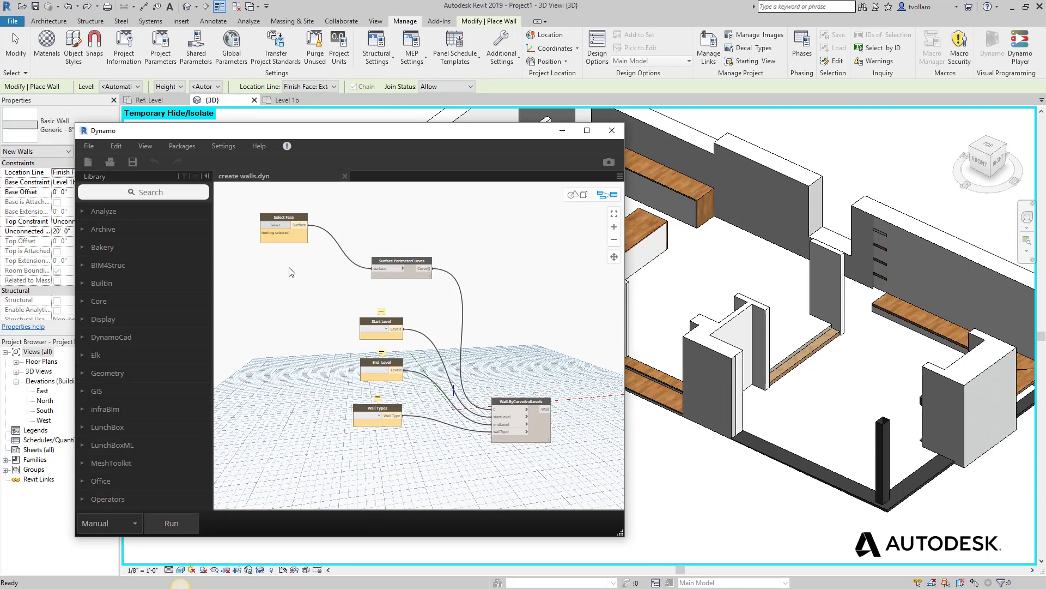
{"action": "scroll", "coordinate": [342, 295], "scroll_direction": "up", "scroll_amount": 1}
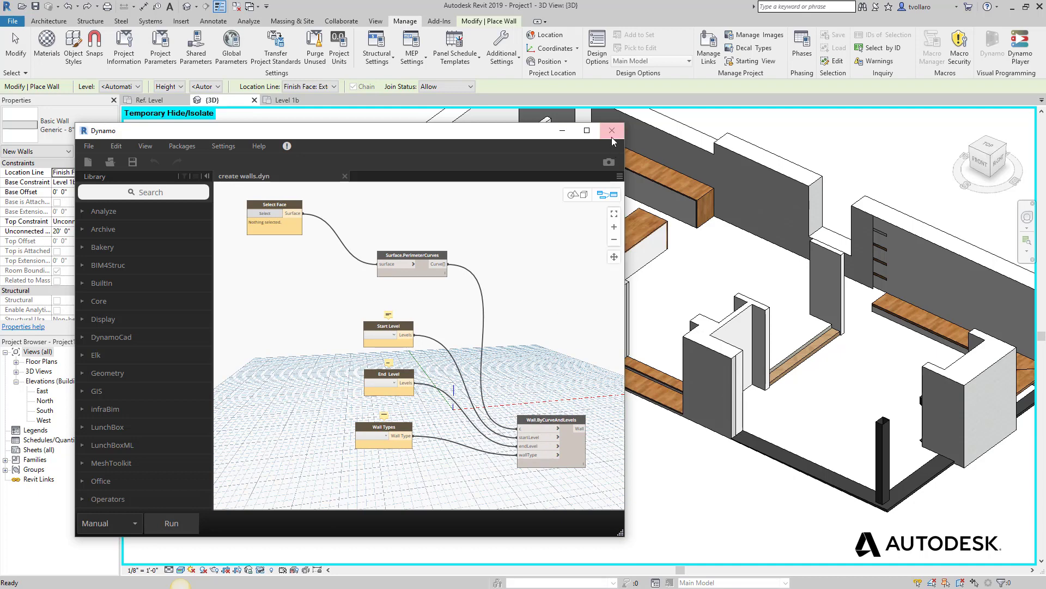
{"action": "left_click", "coordinate": [612, 131]}
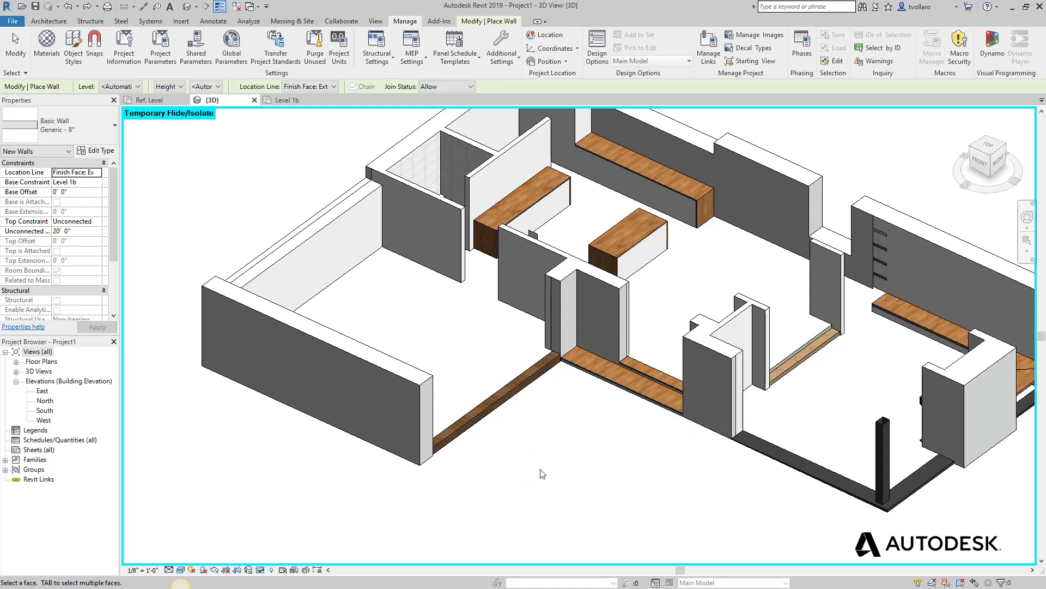
In the create walls script in Dynamo Player, pick the long front exterior face of the floor1 mass and set Start Level to Level 1b
{"action": "left_click_drag", "start_coordinate": [731, 270], "coordinate": [891, 332]}
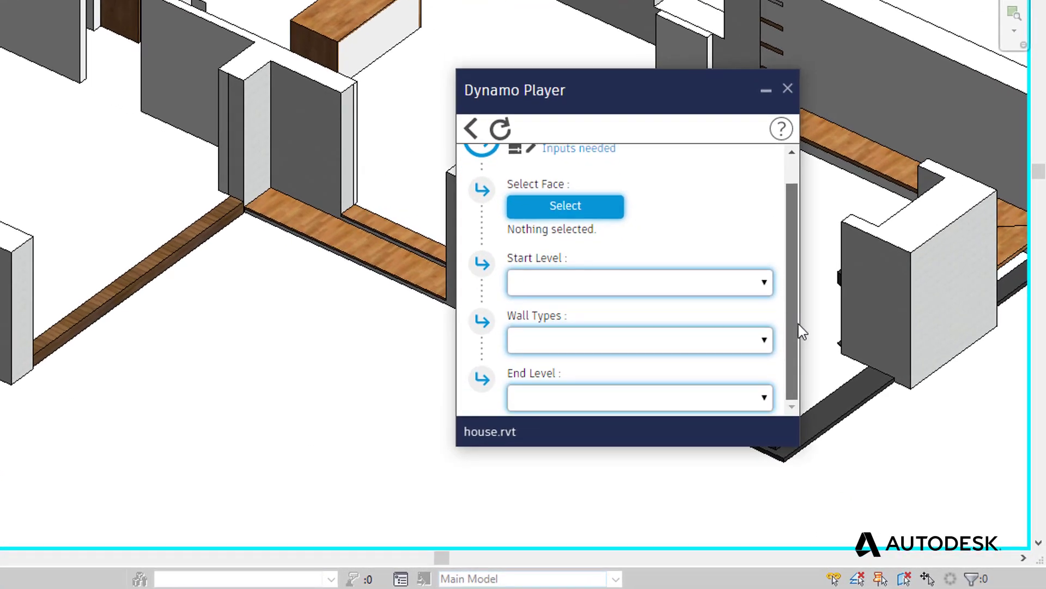
{"action": "left_click", "coordinate": [586, 220]}
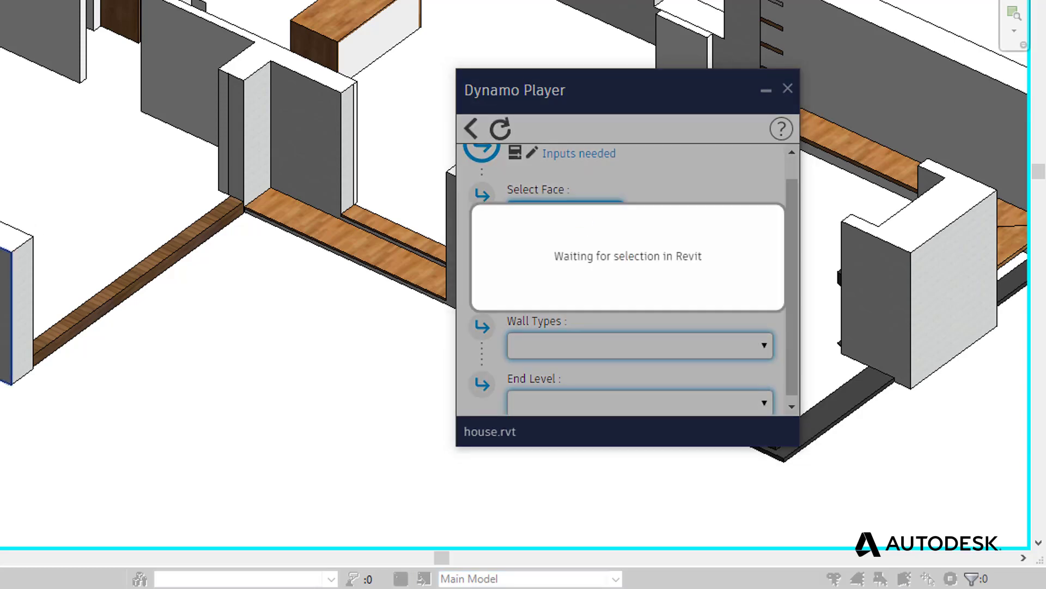
{"action": "left_click", "coordinate": [5, 318]}
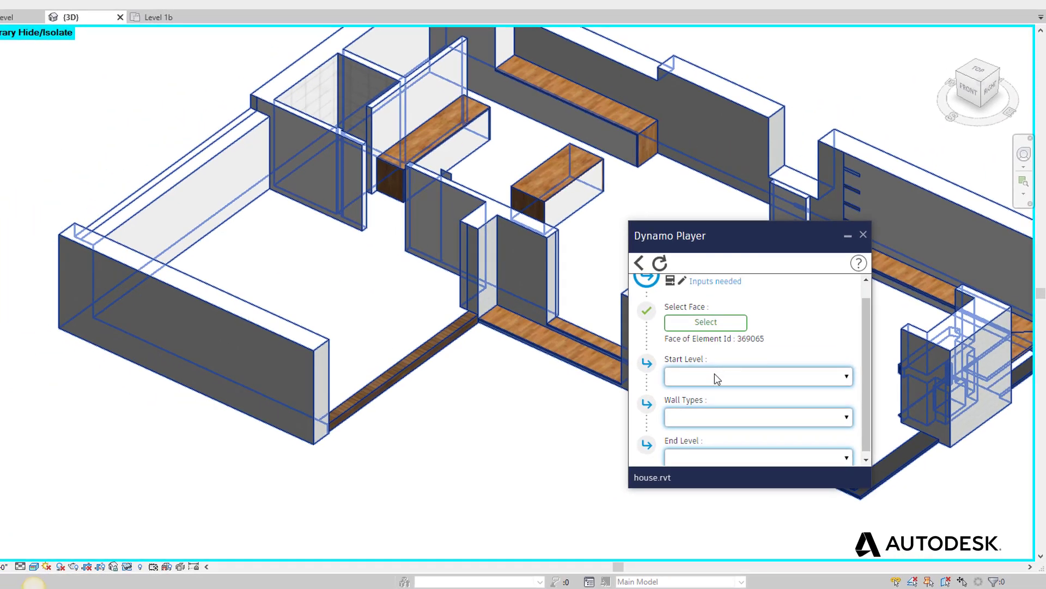
{"action": "left_click", "coordinate": [715, 374]}
{"action": "left_click", "coordinate": [703, 404]}
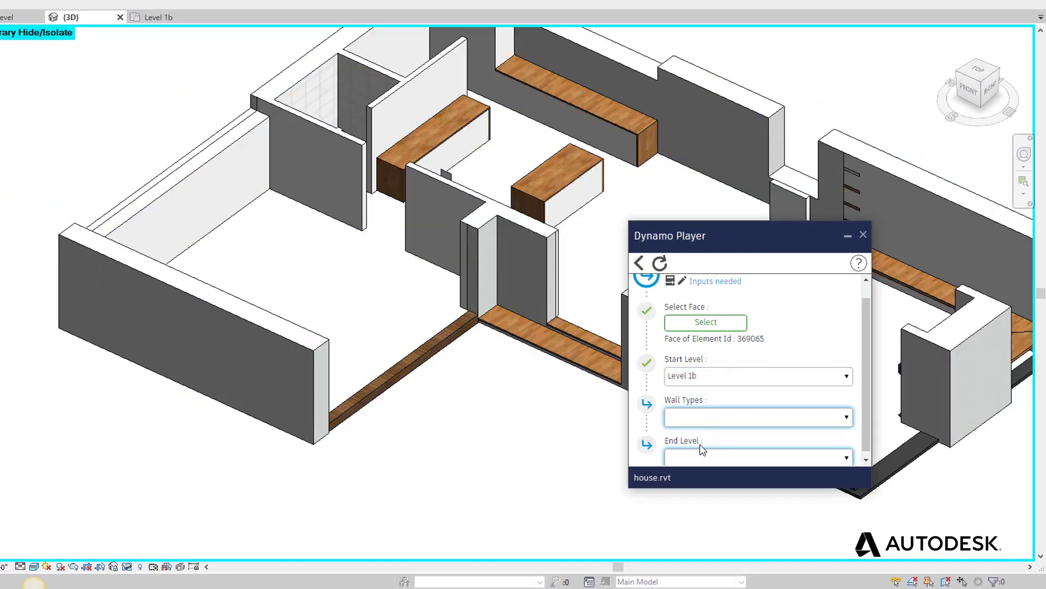
Set the wall type to Generic - 8" Masonry and End Level to Level 2, and run the create walls script
{"action": "left_click", "coordinate": [703, 417]}
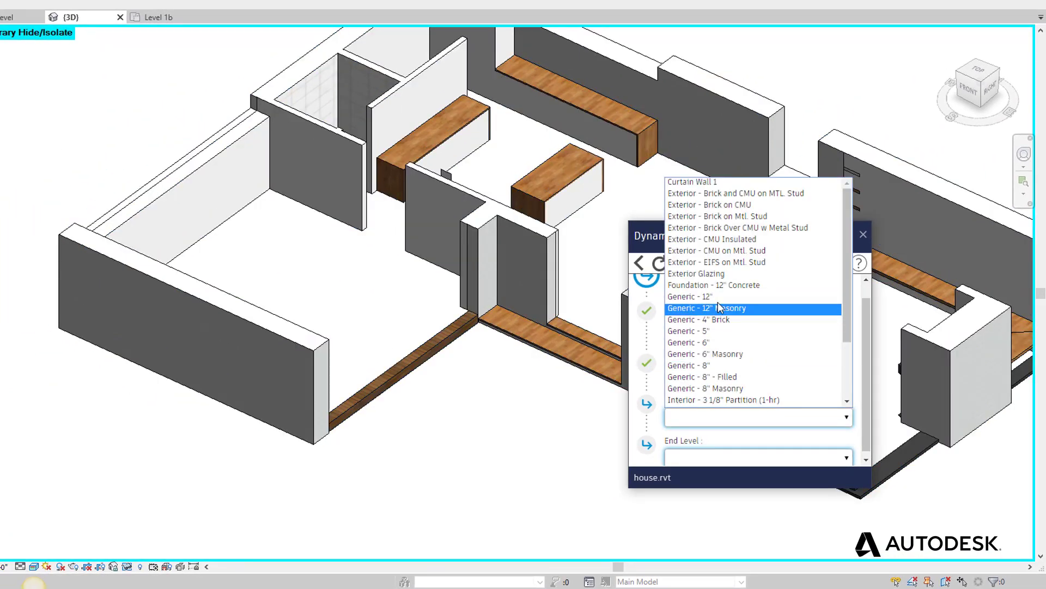
{"action": "left_click", "coordinate": [724, 388]}
{"action": "left_click", "coordinate": [707, 457]}
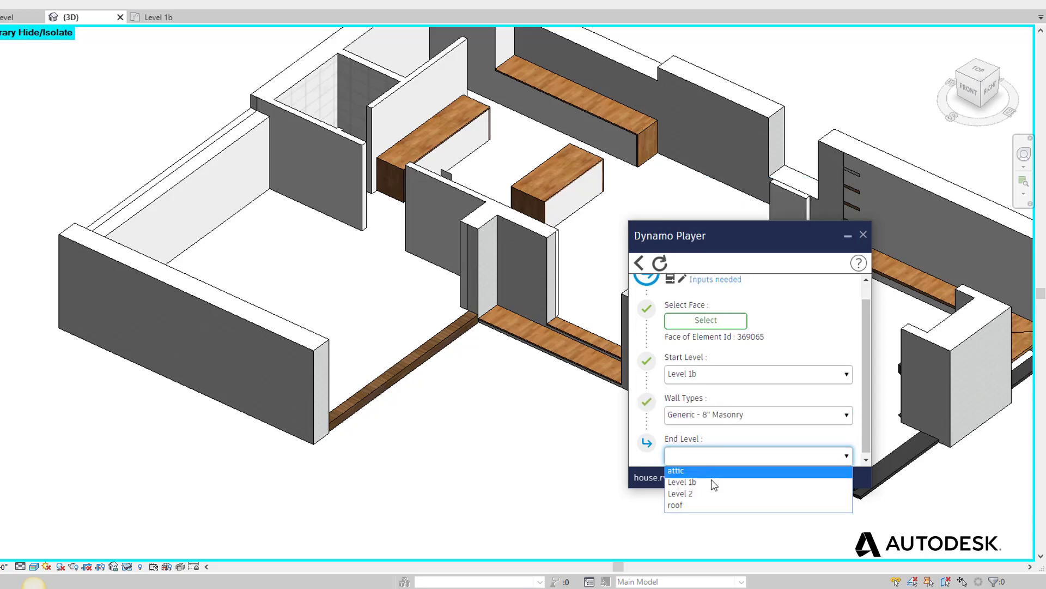
{"action": "left_click", "coordinate": [717, 493]}
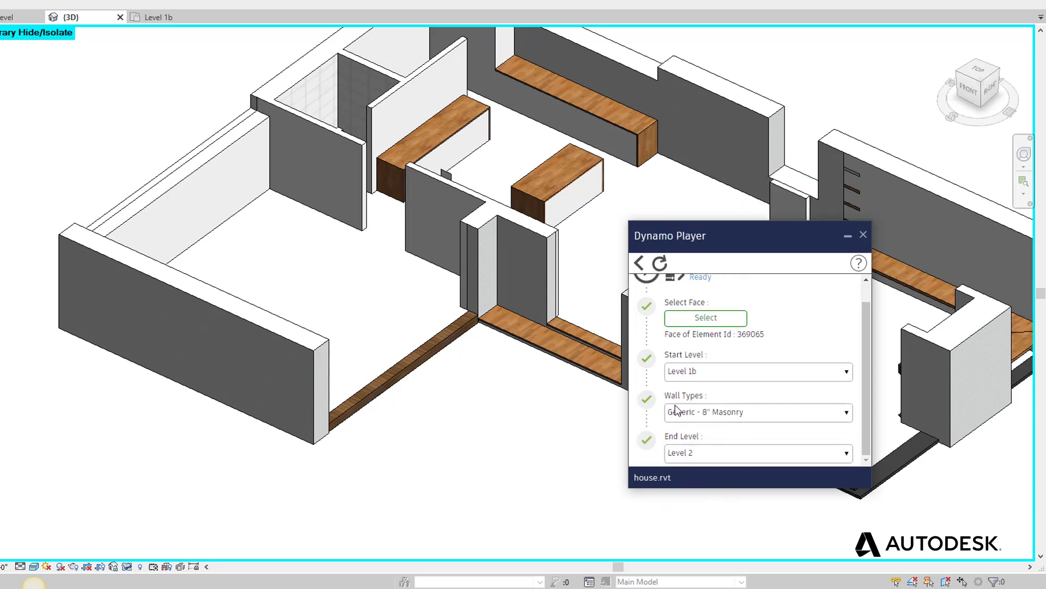
{"action": "scroll", "coordinate": [665, 302], "scroll_direction": "up", "scroll_amount": 1}
{"action": "left_click", "coordinate": [654, 293]}
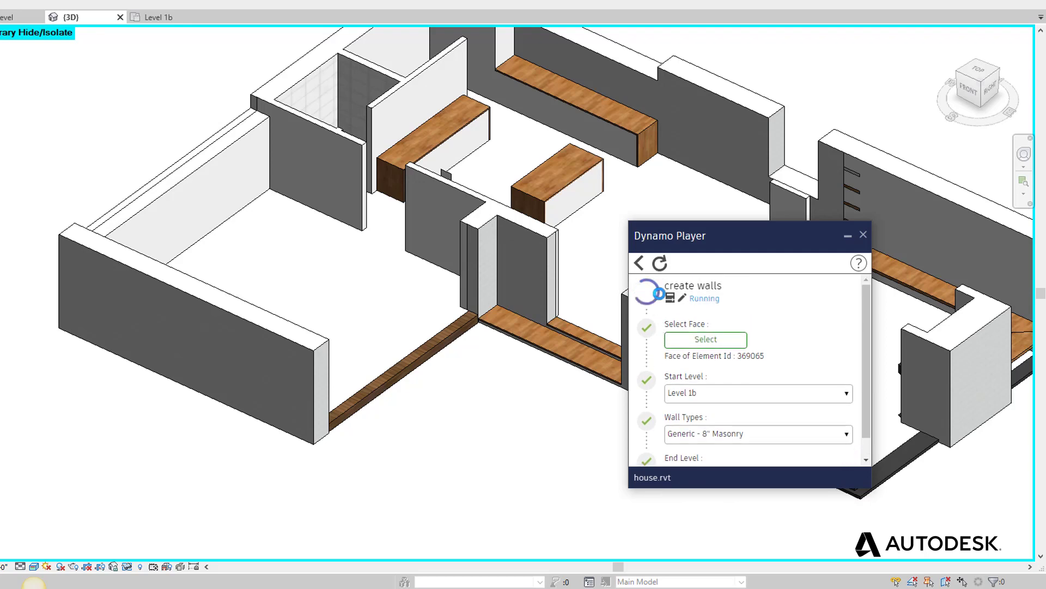
Check the generated masonry wall against the floor1 mass, select it and open its type's layer assembly for editing
{"action": "scroll", "coordinate": [283, 352], "scroll_direction": "up", "scroll_amount": 5}
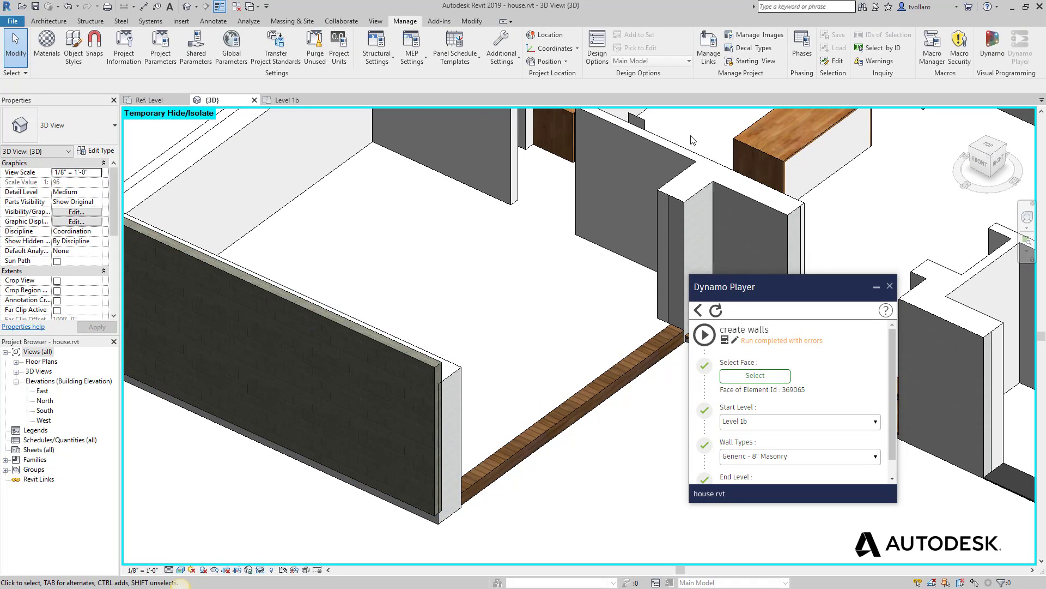
{"action": "left_click_drag", "start_coordinate": [839, 289], "coordinate": [851, 291]}
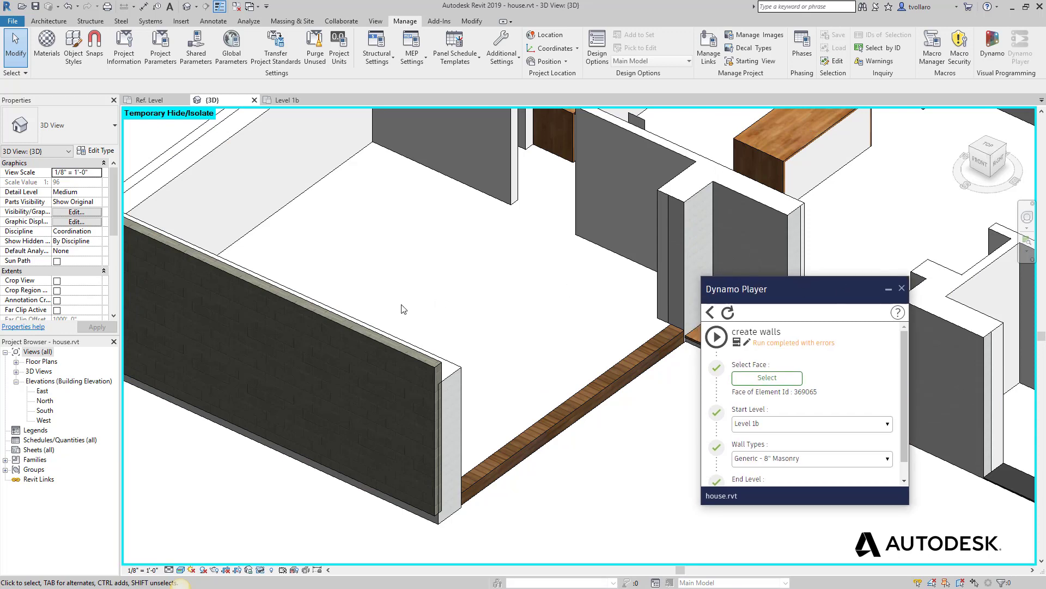
{"action": "scroll", "coordinate": [369, 343], "scroll_direction": "down", "scroll_amount": 3}
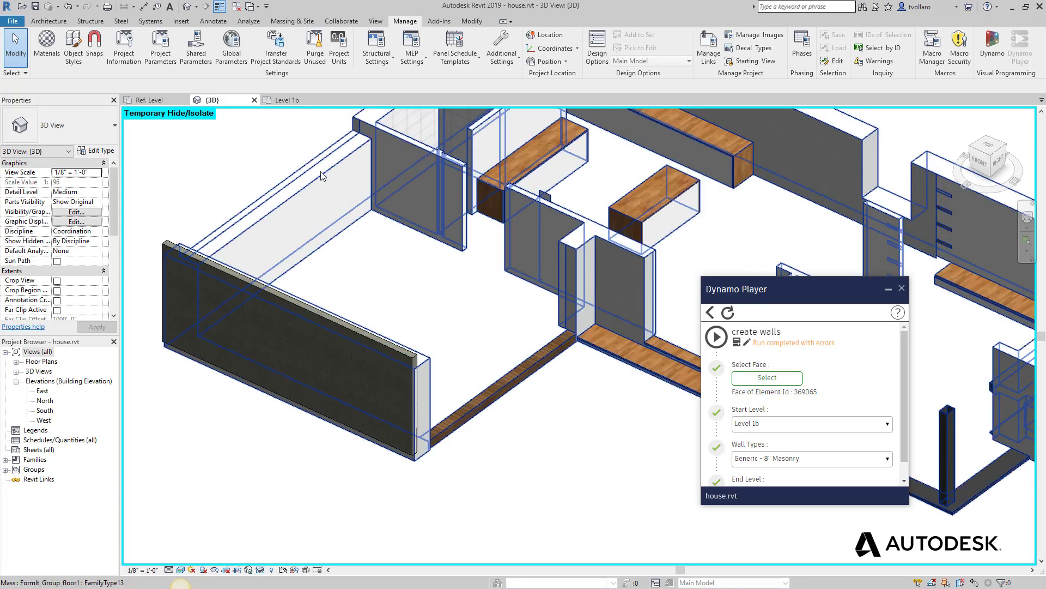
{"action": "left_click", "coordinate": [319, 319]}
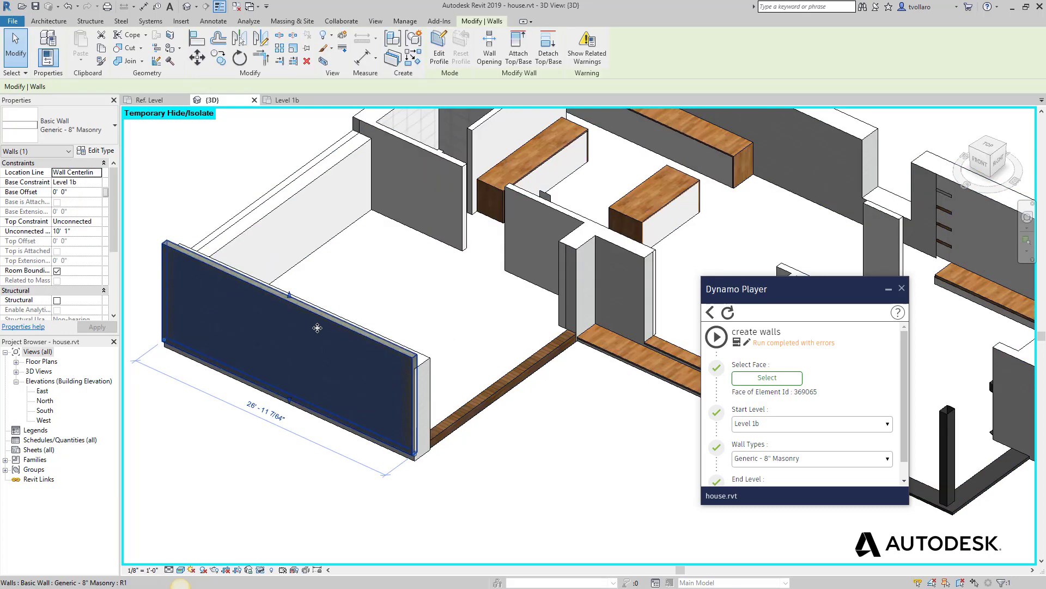
{"action": "left_click", "coordinate": [95, 150]}
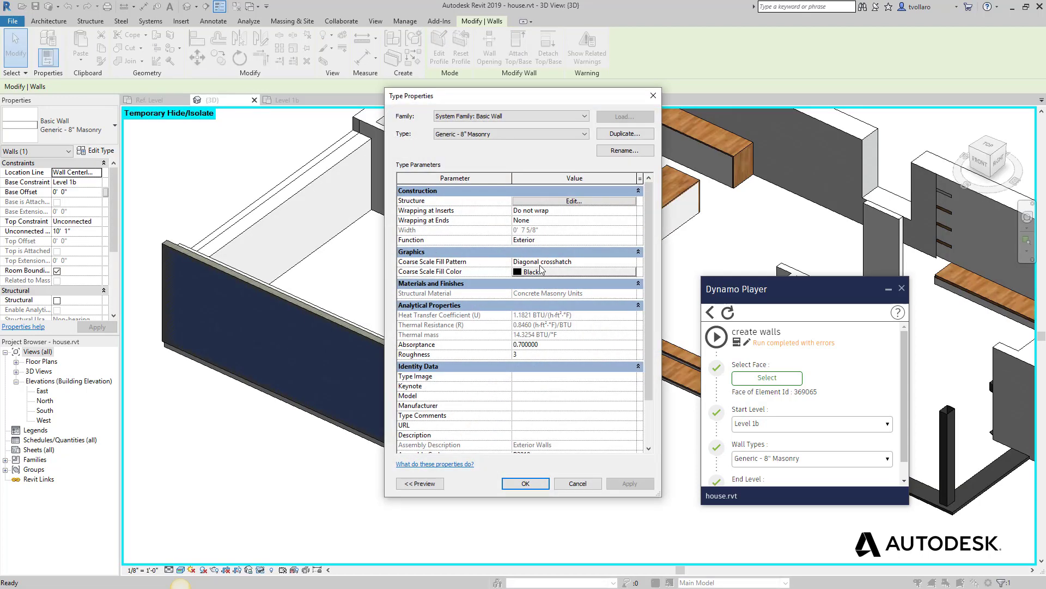
{"action": "left_click", "coordinate": [564, 203]}
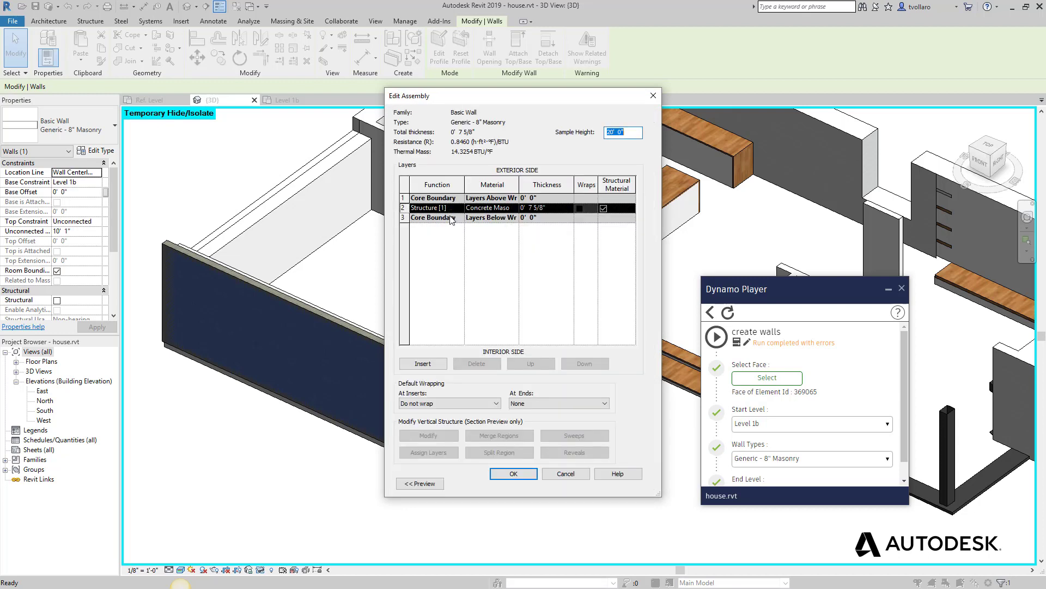
Search the materials for formit, assign FormIt-bricks to the structure layer of the Generic - 8" Masonry type and confirm the type changes
{"action": "left_click", "coordinate": [488, 208]}
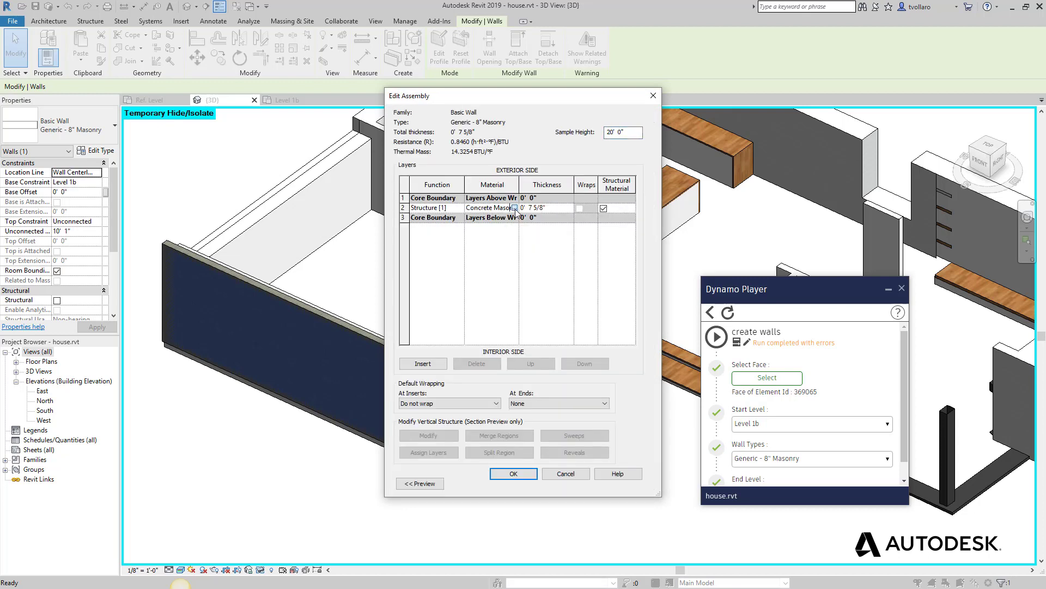
{"action": "left_click", "coordinate": [514, 208]}
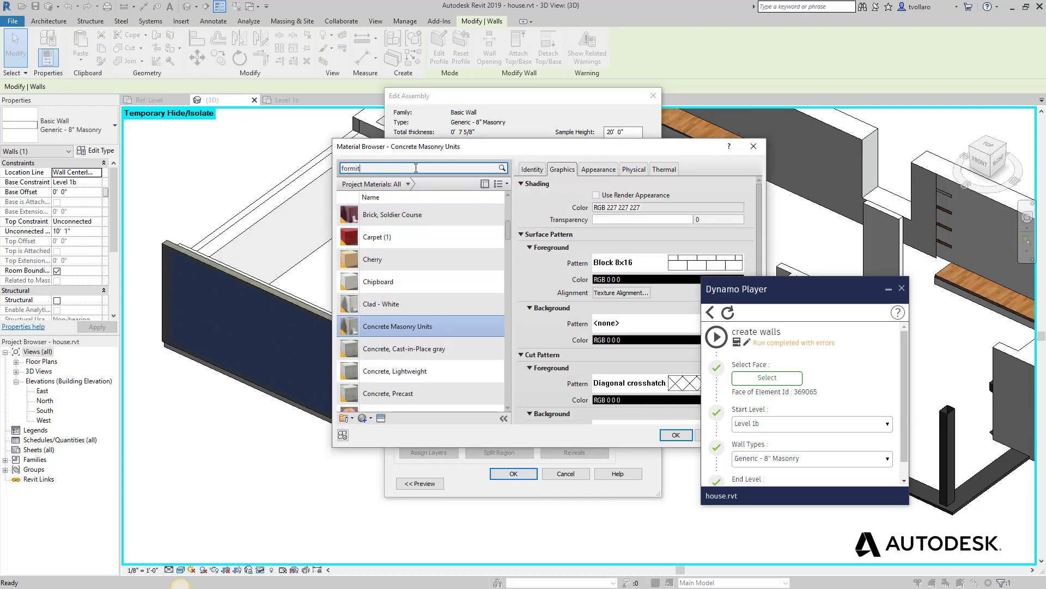
{"action": "left_click_drag", "start_coordinate": [506, 256], "coordinate": [512, 309]}
{"action": "left_click", "coordinate": [471, 262]}
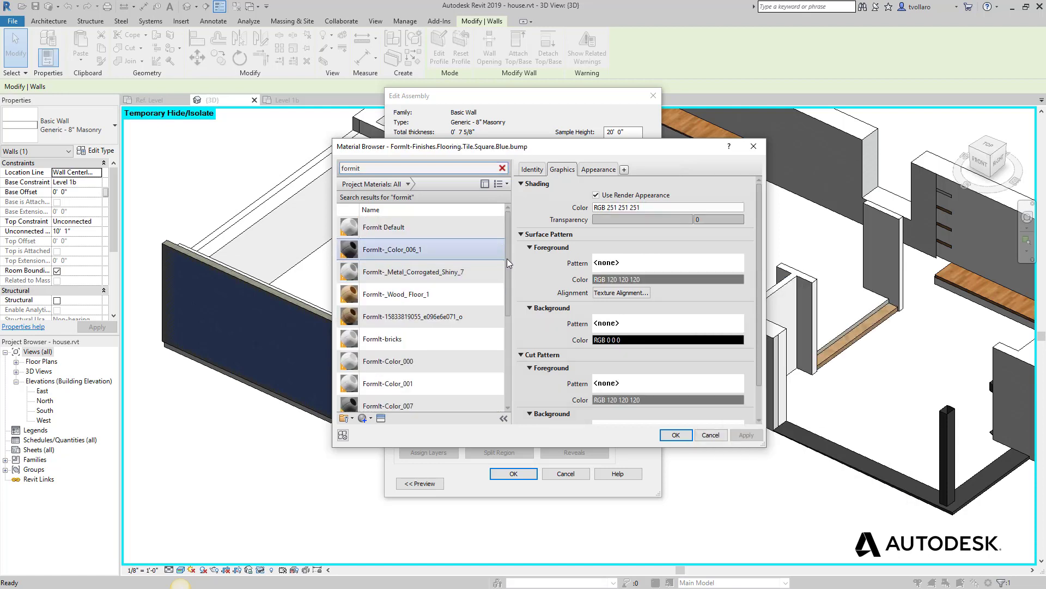
{"action": "left_click_drag", "start_coordinate": [508, 261], "coordinate": [492, 286]}
{"action": "left_click", "coordinate": [424, 279]}
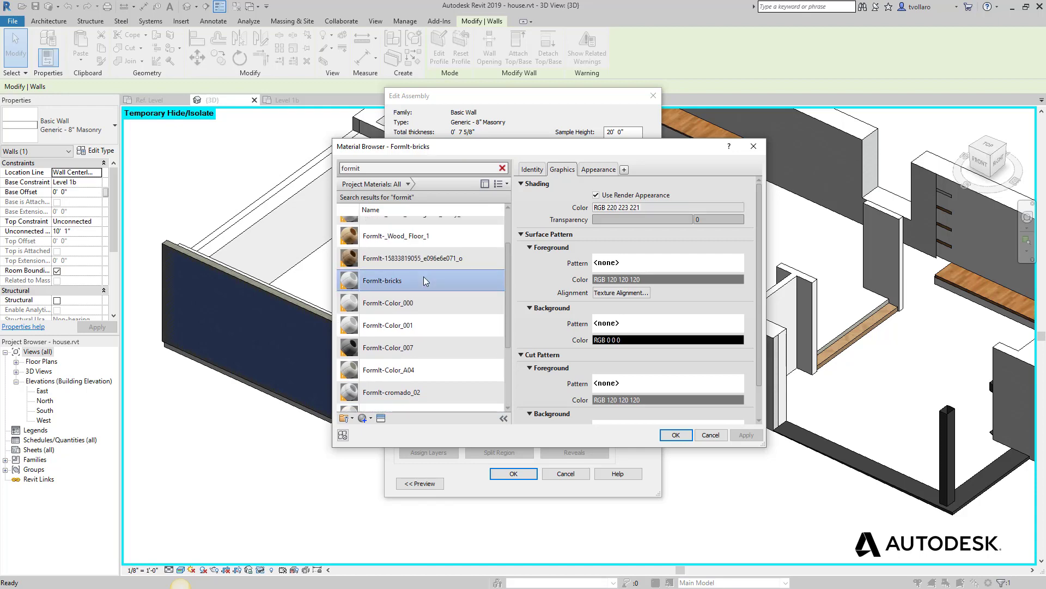
{"action": "left_click", "coordinate": [676, 434]}
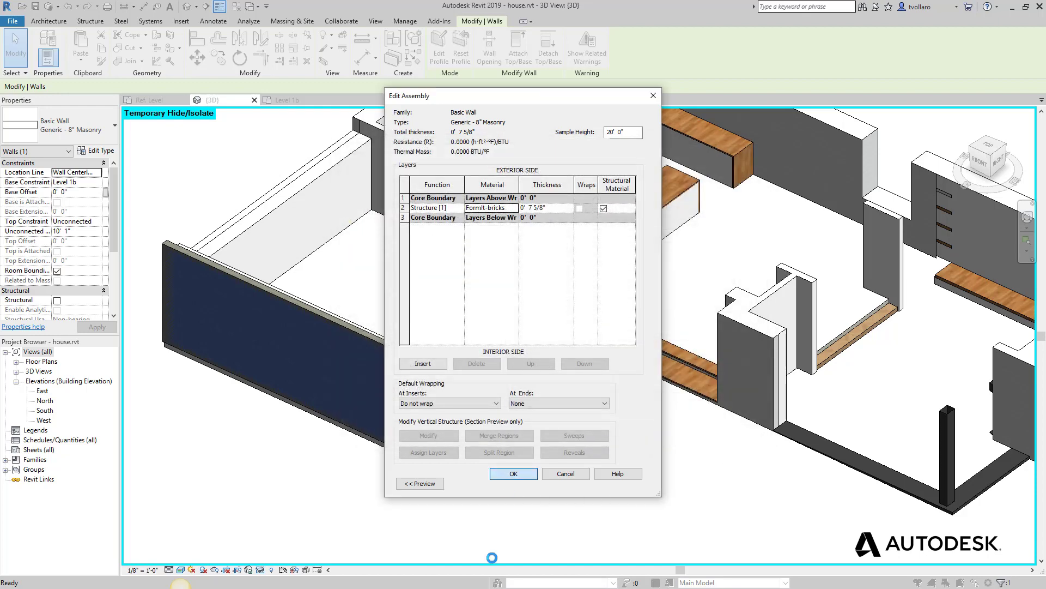
{"action": "key", "text": "Return"}
{"action": "left_click", "coordinate": [527, 488]}
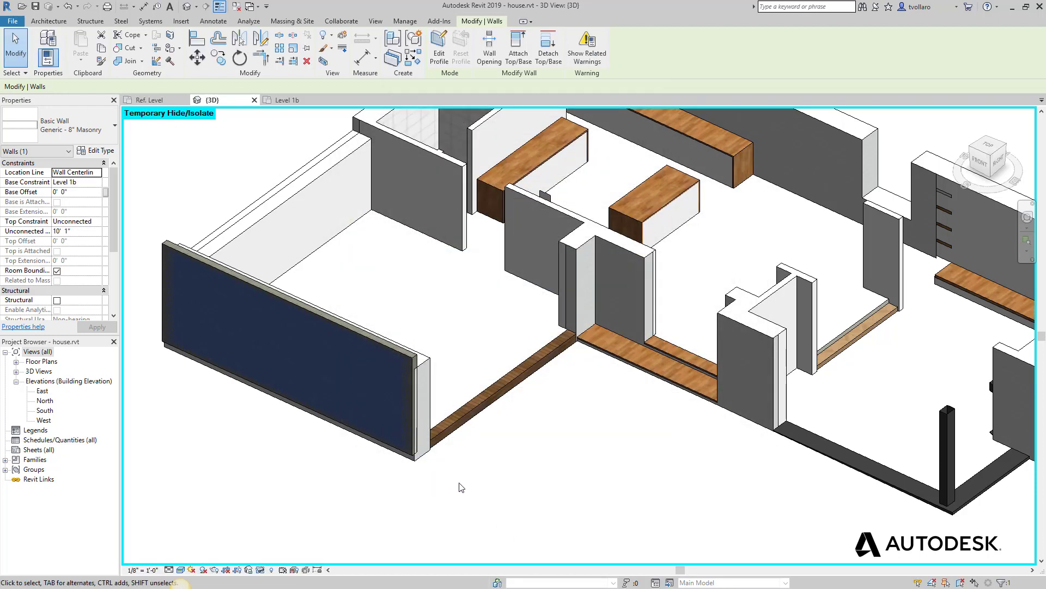
{"action": "key", "text": "Escape"}
Change the generated front wall's type to Foundation - 12" Concrete
{"action": "scroll", "coordinate": [419, 391], "scroll_direction": "up", "scroll_amount": 5}
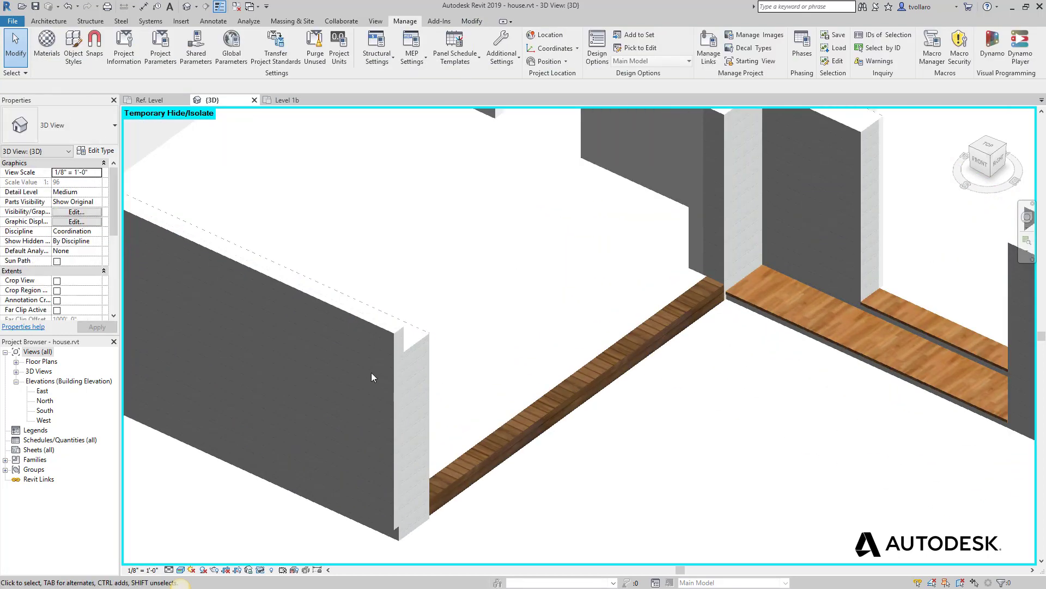
{"action": "scroll", "coordinate": [384, 348], "scroll_direction": "down", "scroll_amount": 6}
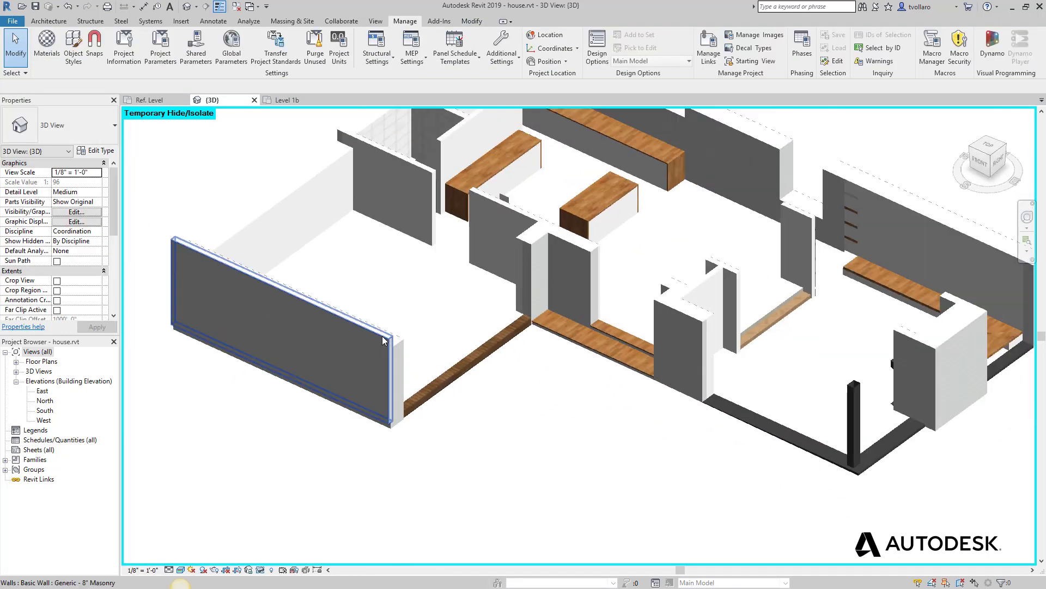
{"action": "left_click", "coordinate": [332, 337]}
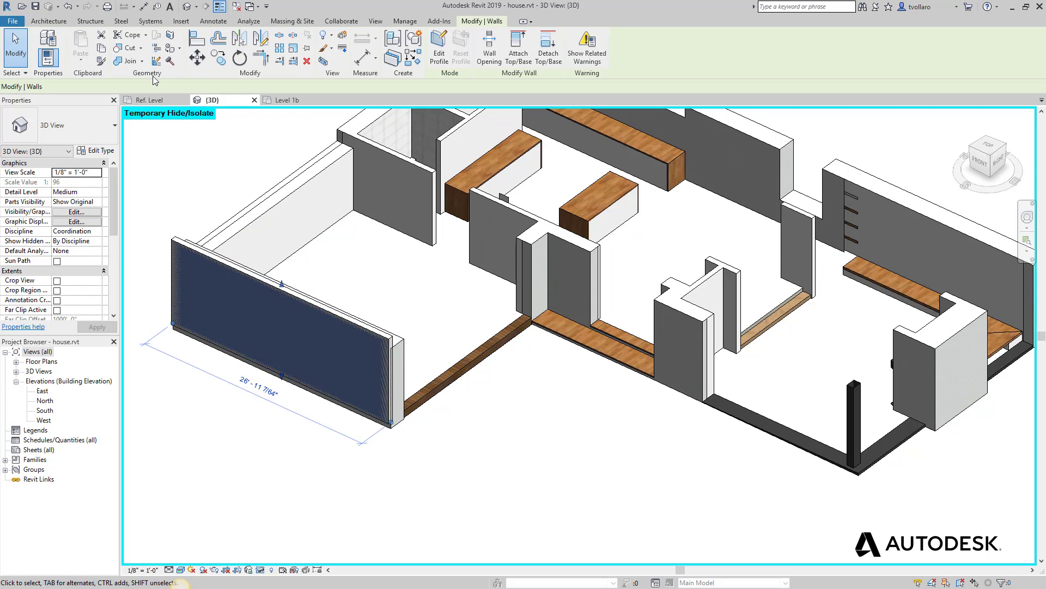
{"action": "left_click", "coordinate": [77, 127]}
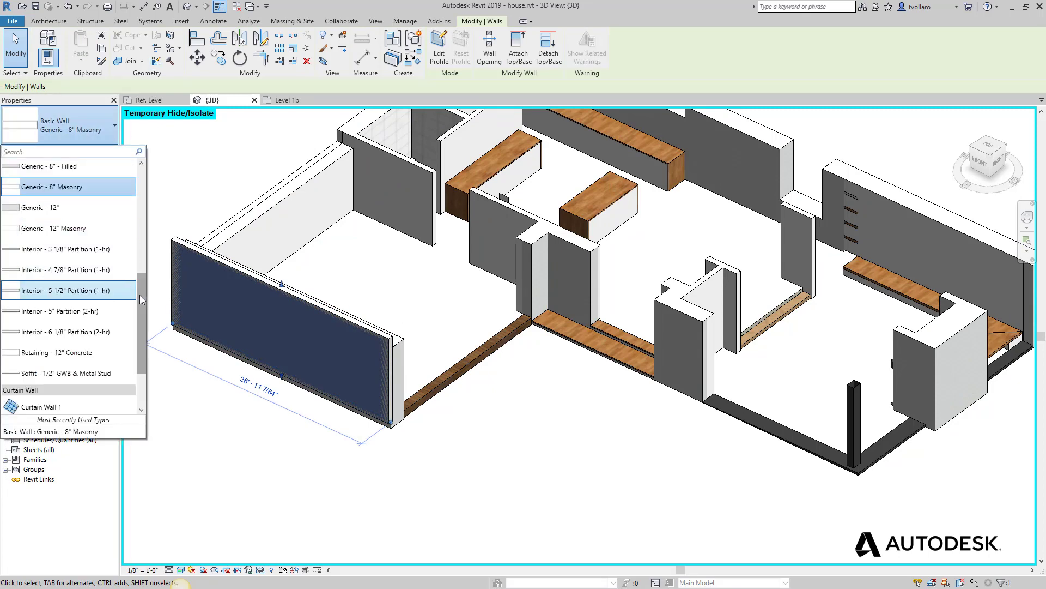
{"action": "left_click_drag", "start_coordinate": [138, 296], "coordinate": [138, 279]}
{"action": "scroll", "coordinate": [81, 223], "scroll_direction": "up", "scroll_amount": 4}
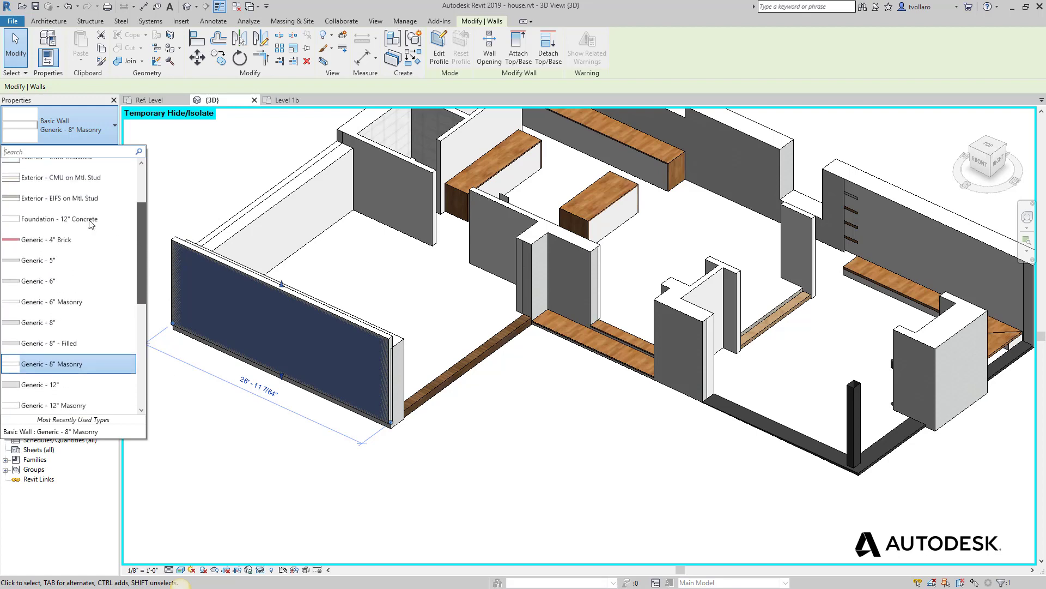
{"action": "left_click", "coordinate": [477, 422]}
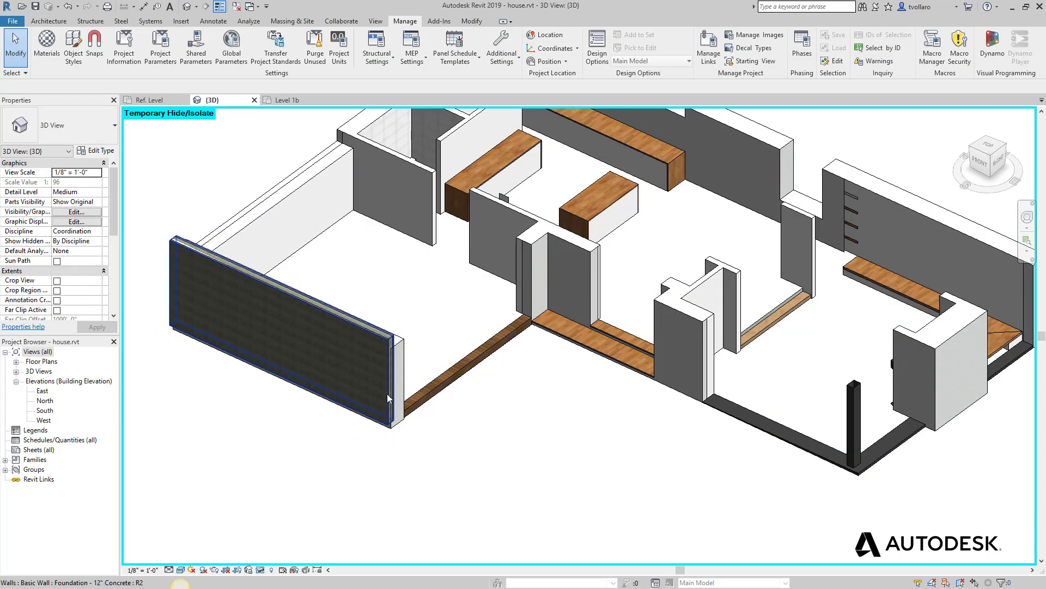
Reset the temporary hide/isolate so the entire house is shown in the 3D view
{"action": "scroll", "coordinate": [505, 444], "scroll_direction": "down", "scroll_amount": 3}
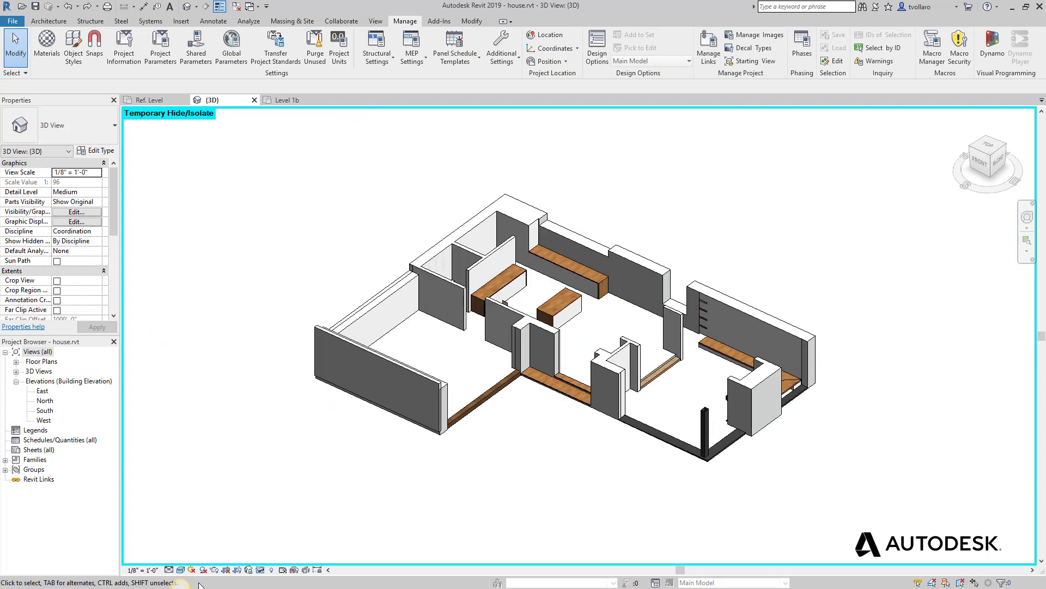
{"action": "left_click", "coordinate": [260, 570]}
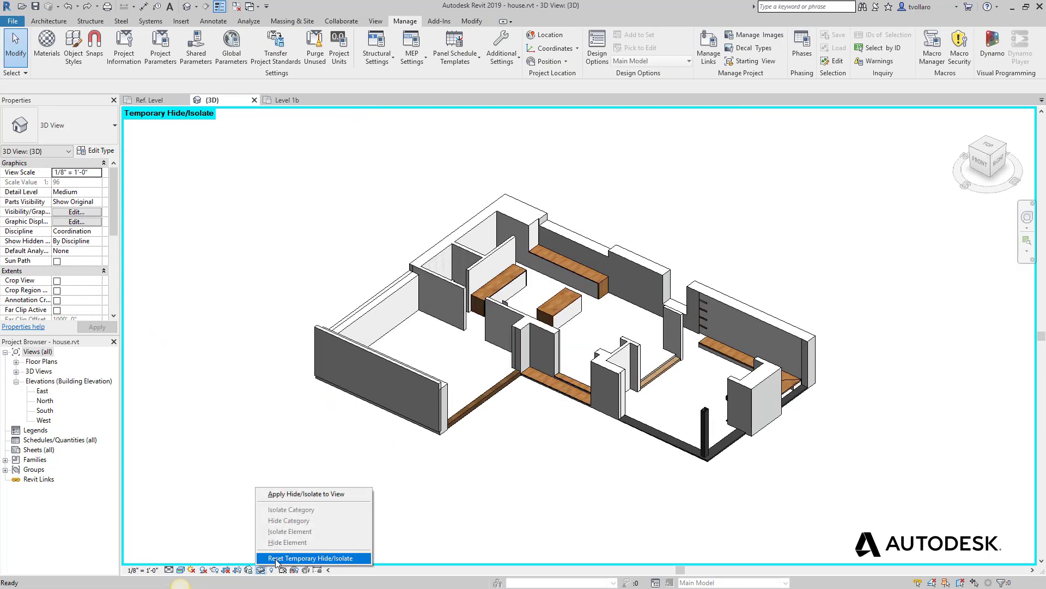
{"action": "left_click", "coordinate": [276, 558]}
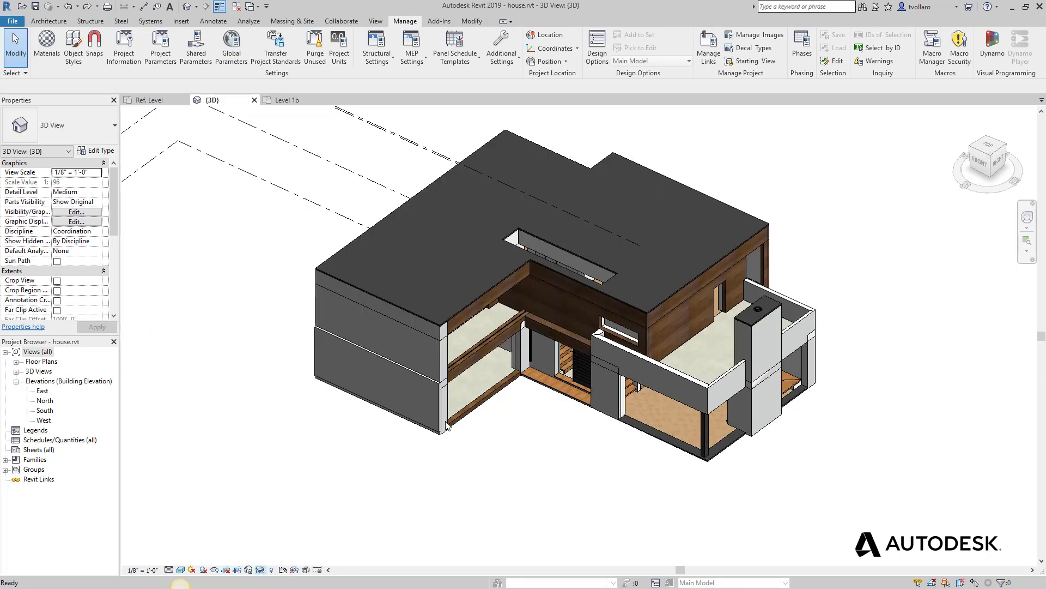
{"action": "left_click", "coordinate": [472, 404]}
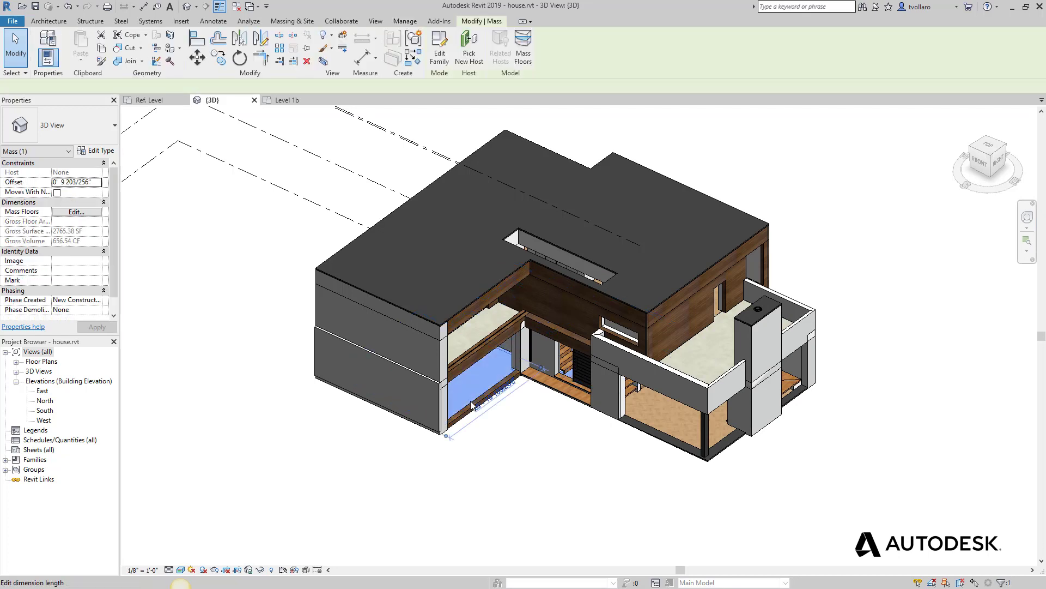
{"action": "left_click", "coordinate": [272, 570]}
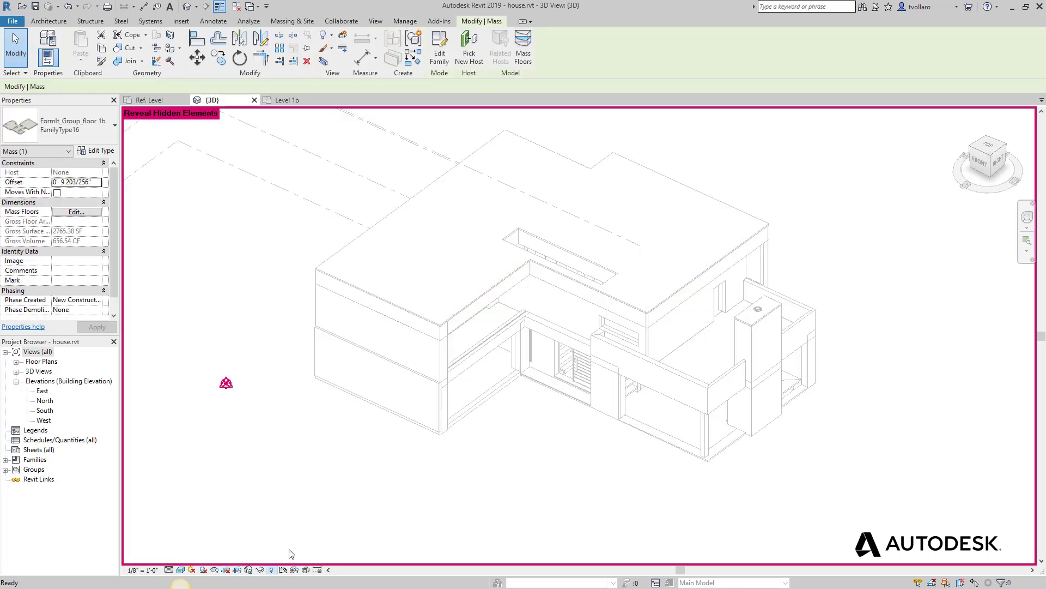
{"action": "left_click", "coordinate": [260, 569]}
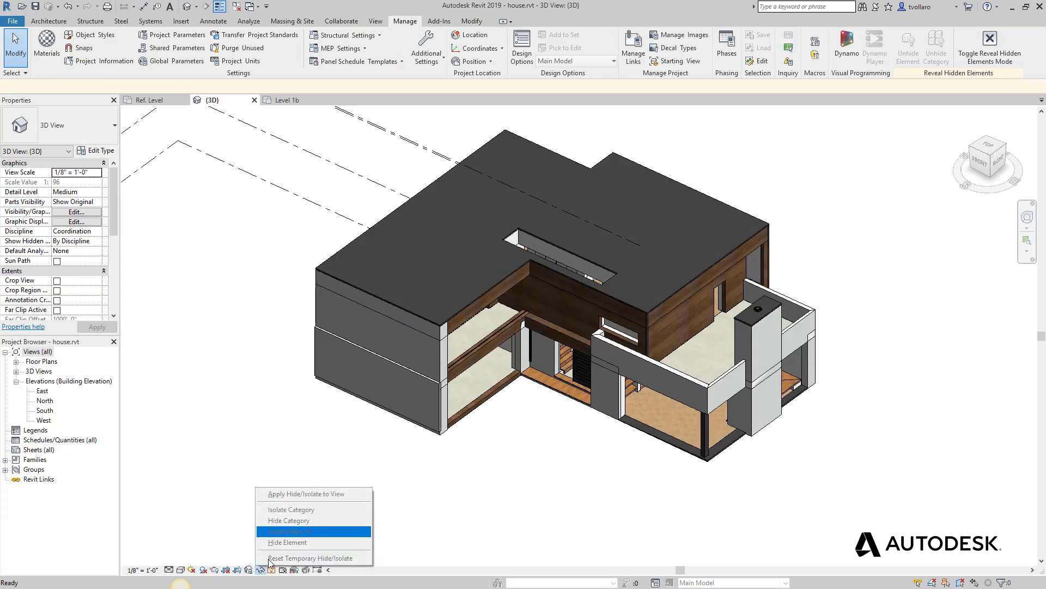
{"action": "left_click", "coordinate": [281, 556]}
{"action": "left_click", "coordinate": [489, 389]}
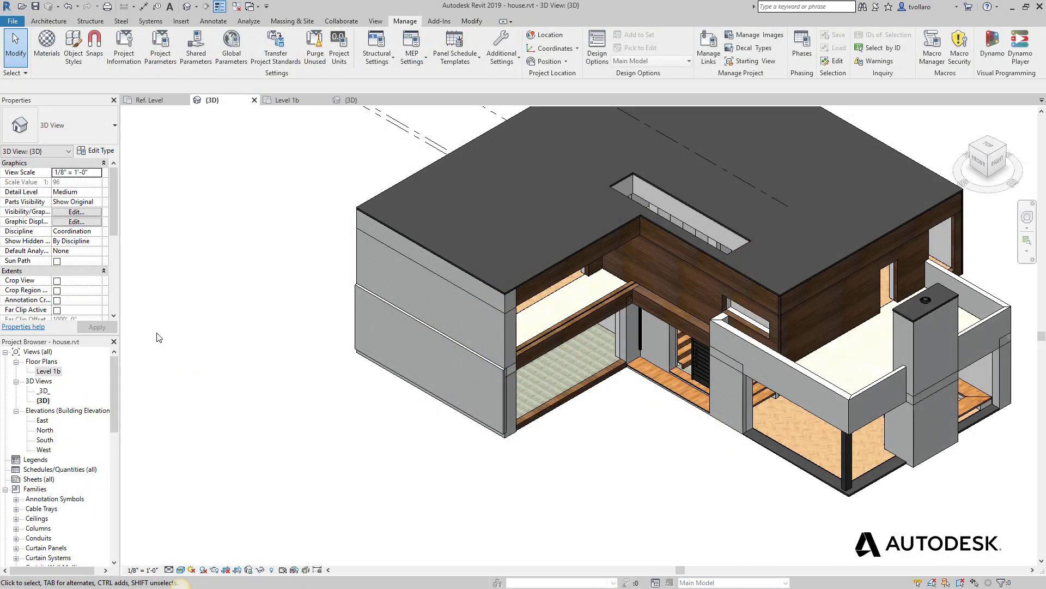
View the window family's Ref. Level plan and return to the house's 3D view
{"action": "left_click", "coordinate": [150, 101]}
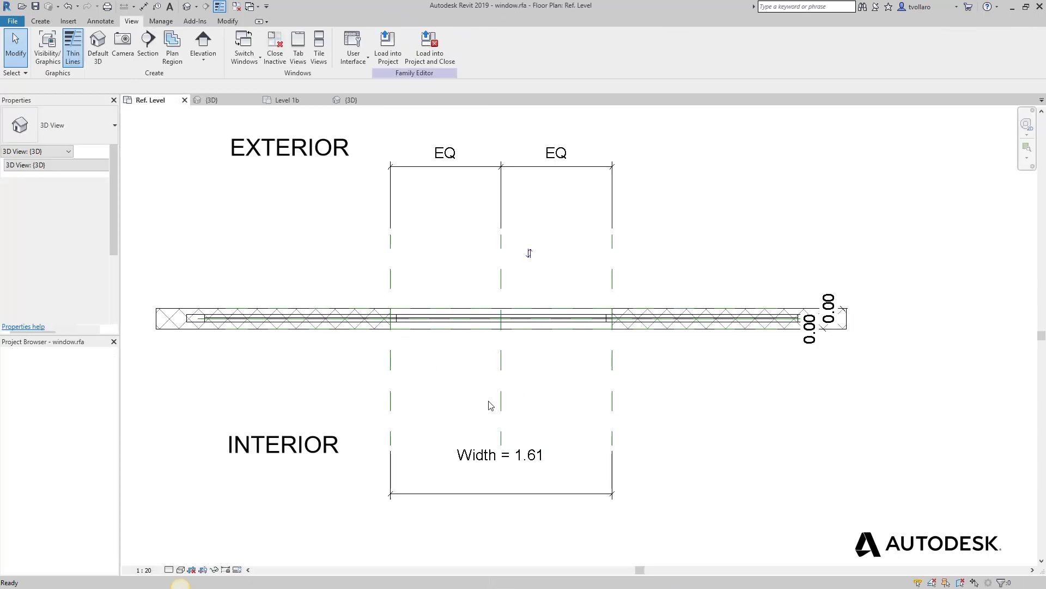
{"action": "left_click", "coordinate": [212, 100]}
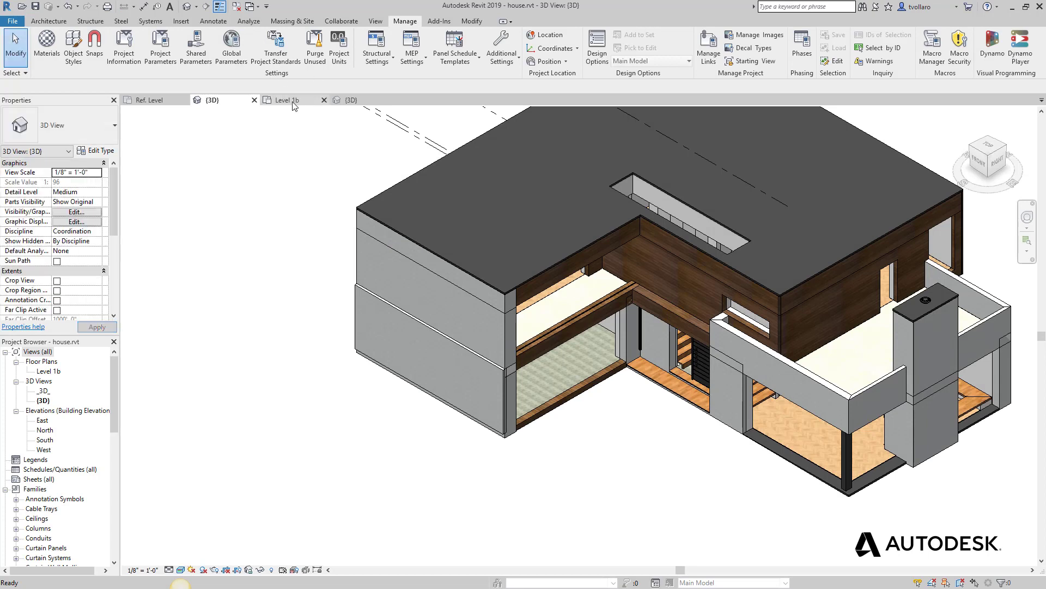
Load the window family from its 3D view into the house project without placing a window yet
{"action": "left_click", "coordinate": [349, 100]}
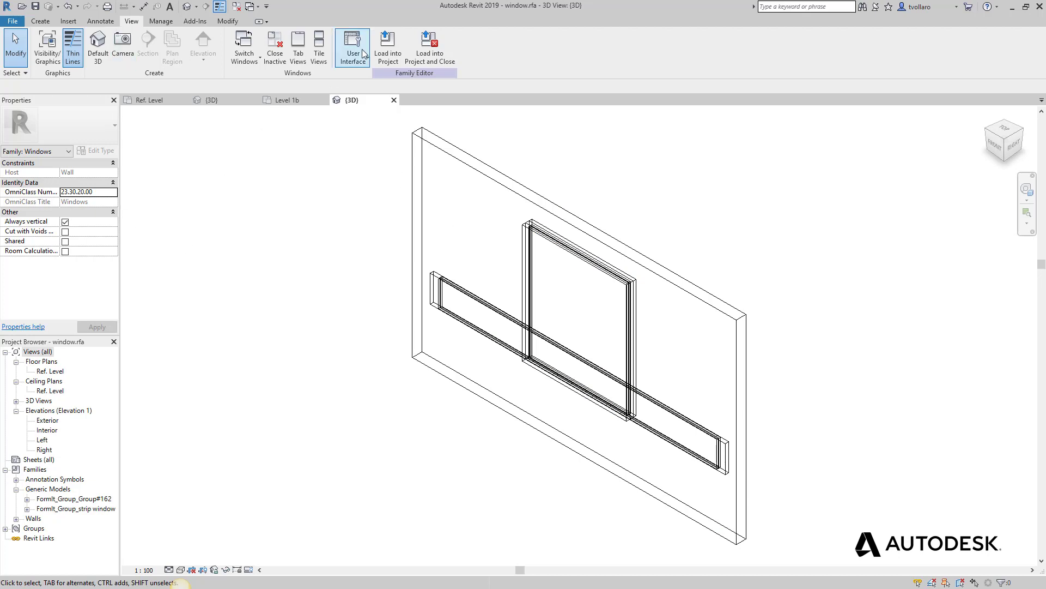
{"action": "left_click", "coordinate": [387, 46]}
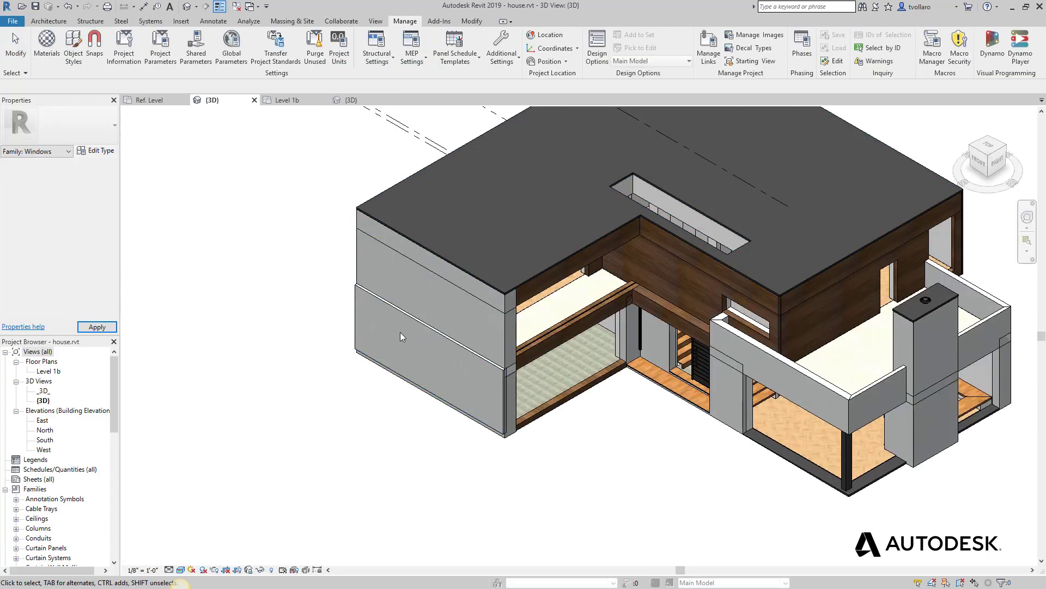
{"action": "key", "text": "Escape"}
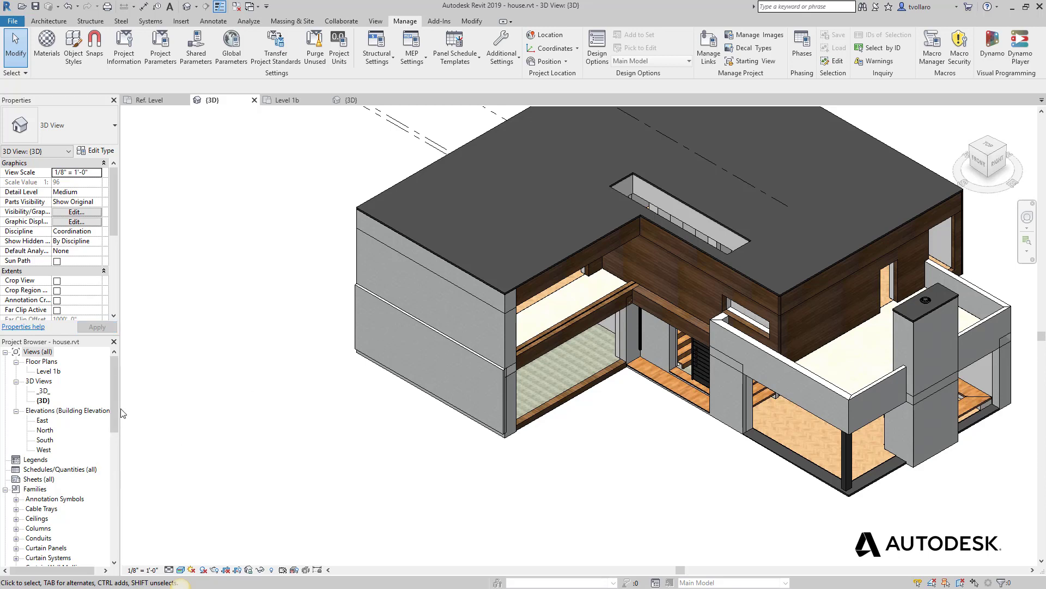
Place a 1.6m x 1.82 window from the loaded window family on the house's lower front wall
{"action": "left_click_drag", "start_coordinate": [114, 368], "coordinate": [115, 543]}
{"action": "left_click_drag", "start_coordinate": [64, 508], "coordinate": [384, 335]}
{"action": "left_click", "coordinate": [387, 332]}
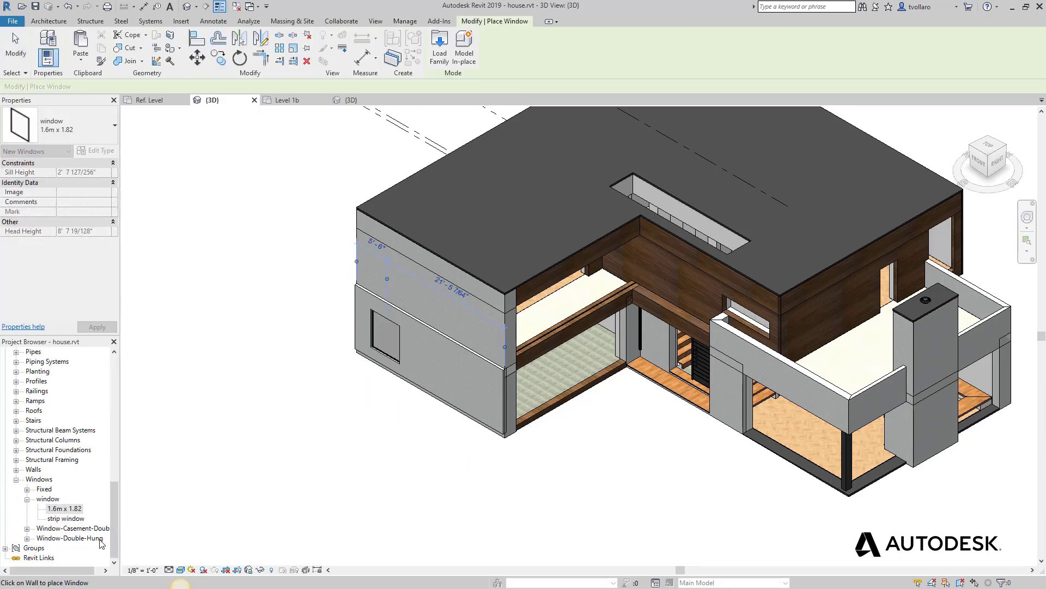
Place a strip window from the window family beside the first window on the lower front wall
{"action": "left_click", "coordinate": [78, 519]}
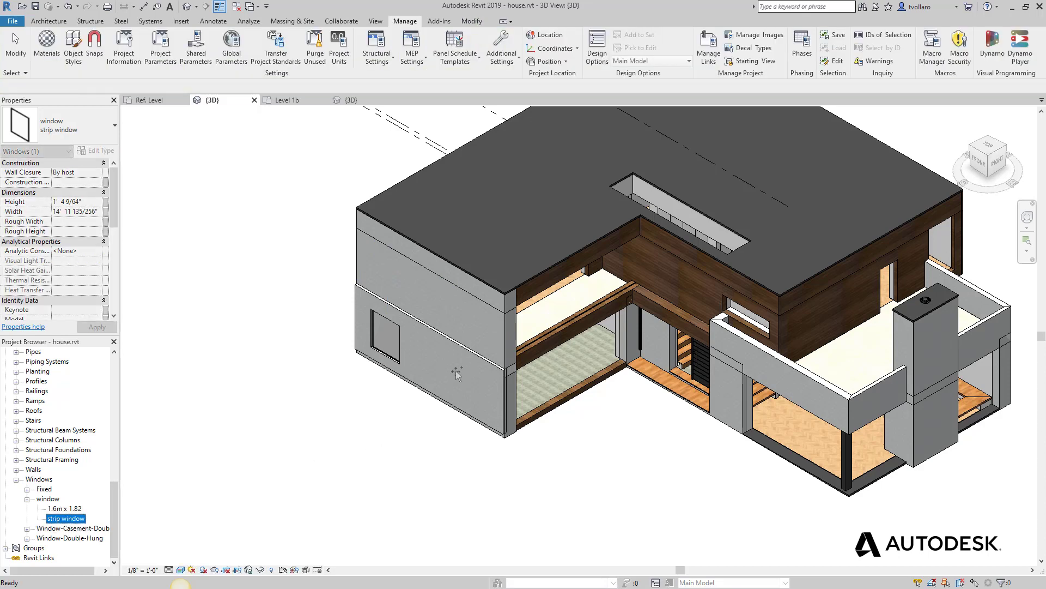
{"action": "left_click_drag", "start_coordinate": [455, 374], "coordinate": [465, 362]}
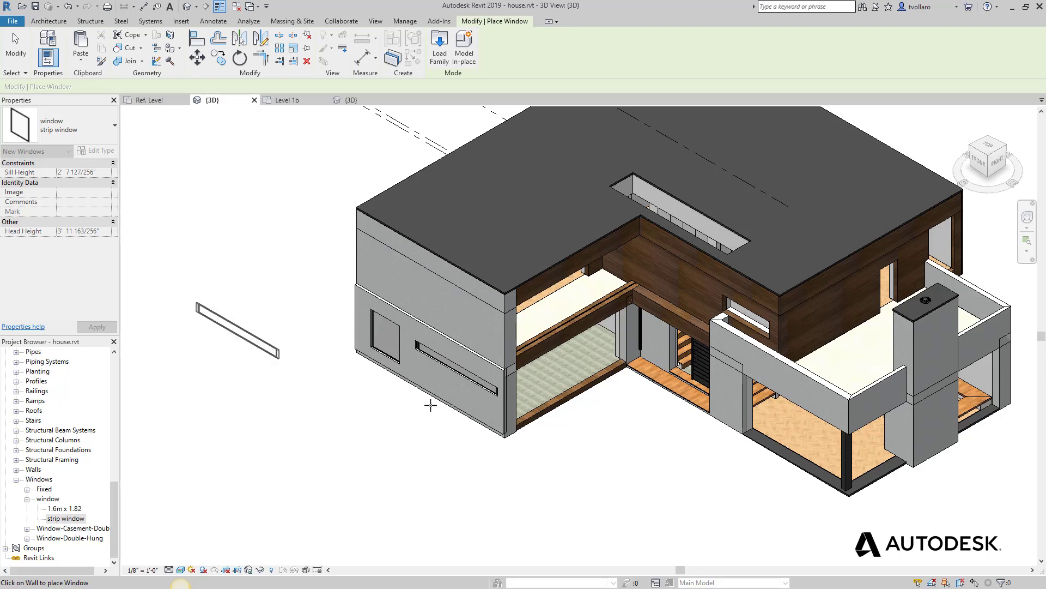
{"action": "scroll", "coordinate": [414, 409], "scroll_direction": "up", "scroll_amount": 2}
{"action": "key", "text": "Escape"}
{"action": "key", "text": "Escape"}
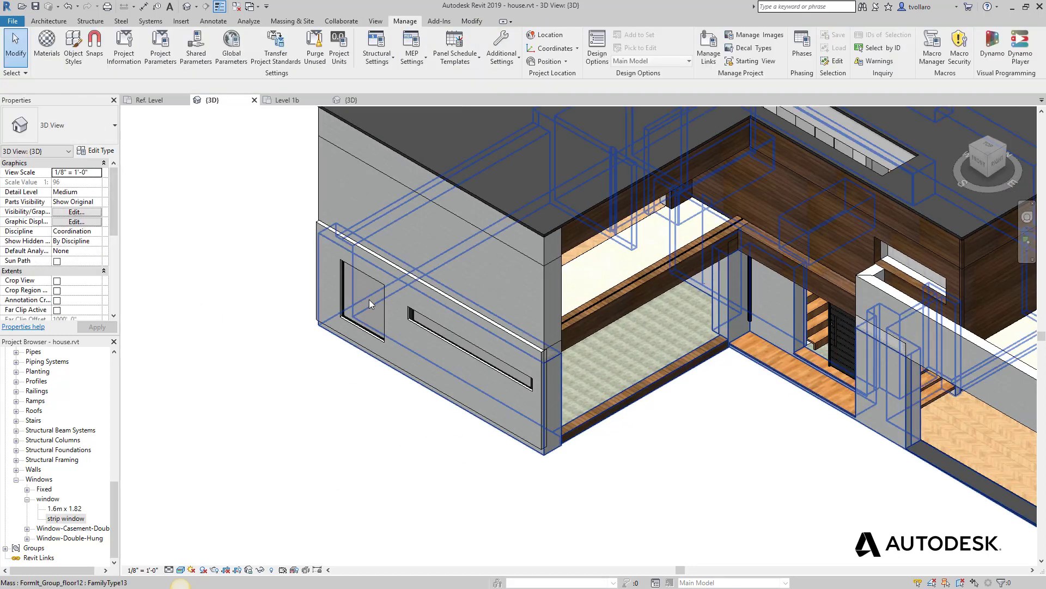
Hide the ground-floor mass element behind the new windows in the 3D view and inspect the wall openings
{"action": "right_click", "coordinate": [370, 303]}
{"action": "mouse_move", "coordinate": [429, 371]}
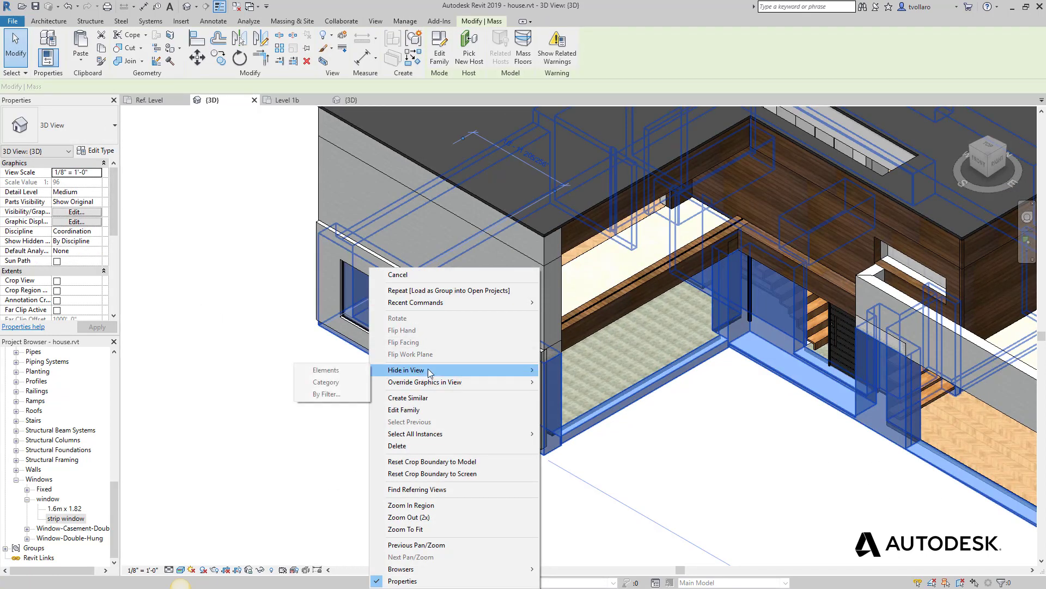
{"action": "left_click", "coordinate": [326, 370]}
{"action": "scroll", "coordinate": [405, 400], "scroll_direction": "up", "scroll_amount": 2}
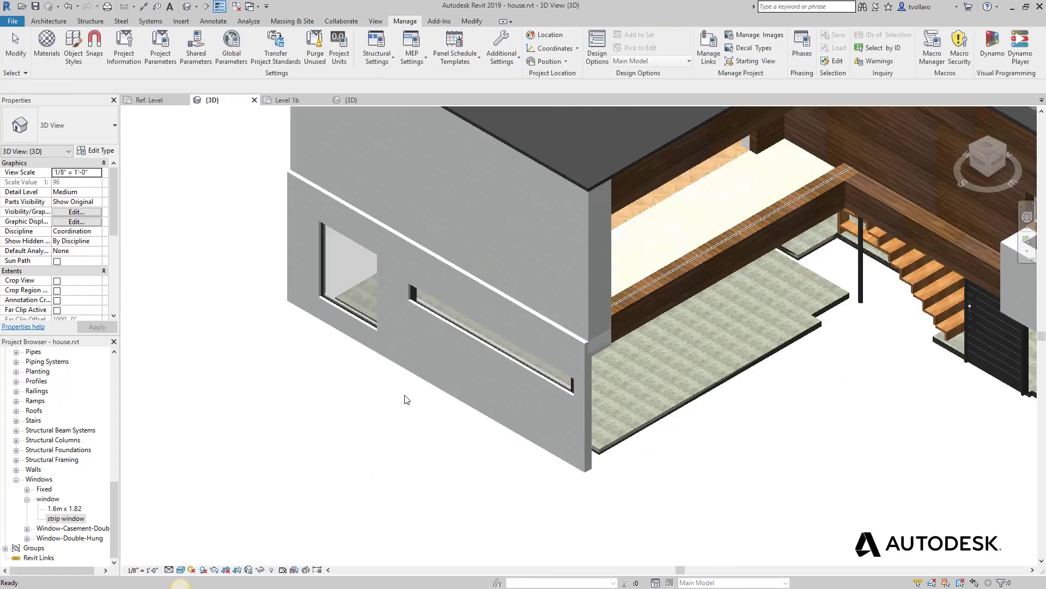
{"action": "scroll", "coordinate": [405, 399], "scroll_direction": "down", "scroll_amount": 2}
{"action": "mouse_move", "coordinate": [988, 158]}
{"action": "left_mouse_down"}
{"action": "mouse_move", "coordinate": [1003, 133]}
{"action": "mouse_move", "coordinate": [994, 139]}
{"action": "left_mouse_up"}
{"action": "scroll", "coordinate": [338, 269], "scroll_direction": "up", "scroll_amount": 3}
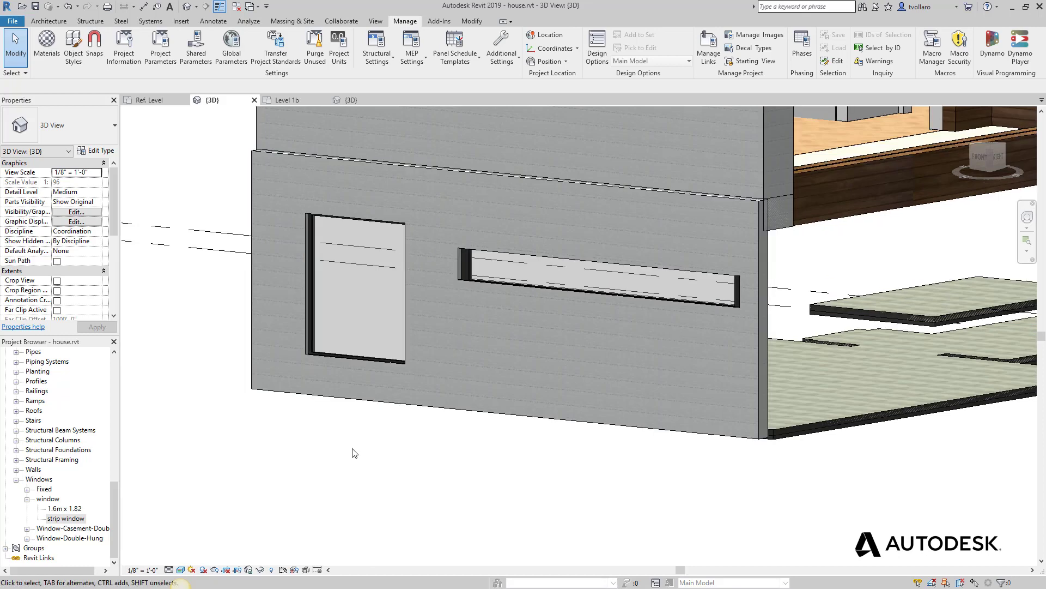
{"action": "scroll", "coordinate": [355, 455], "scroll_direction": "down", "scroll_amount": 4}
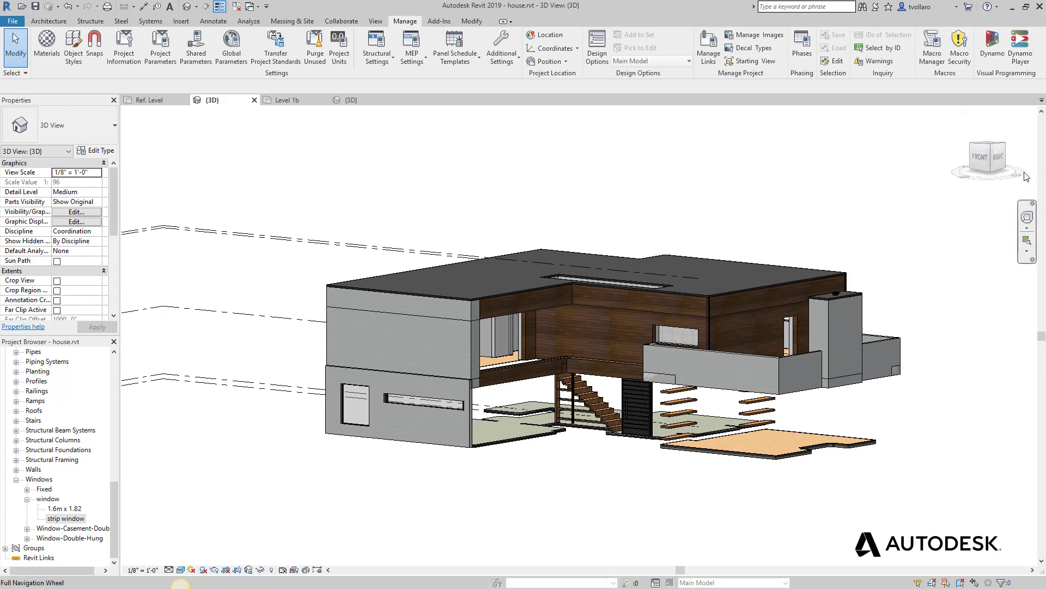
{"action": "mouse_move", "coordinate": [1003, 165]}
{"action": "left_mouse_down"}
{"action": "mouse_move", "coordinate": [1000, 188]}
{"action": "mouse_move", "coordinate": [997, 164]}
{"action": "mouse_move", "coordinate": [1000, 188]}
{"action": "mouse_move", "coordinate": [1000, 174]}
{"action": "left_mouse_up"}
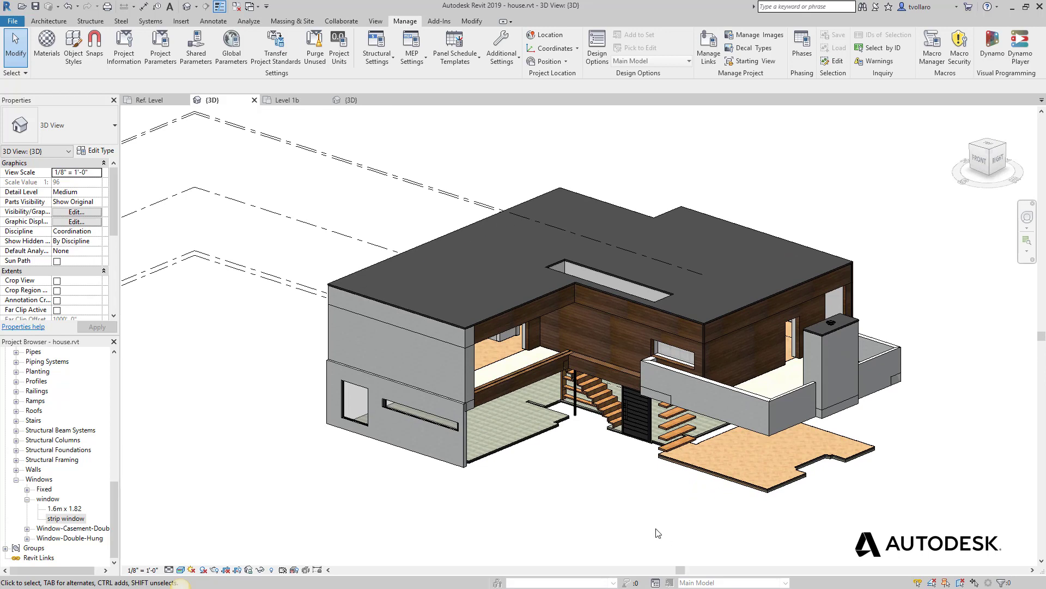